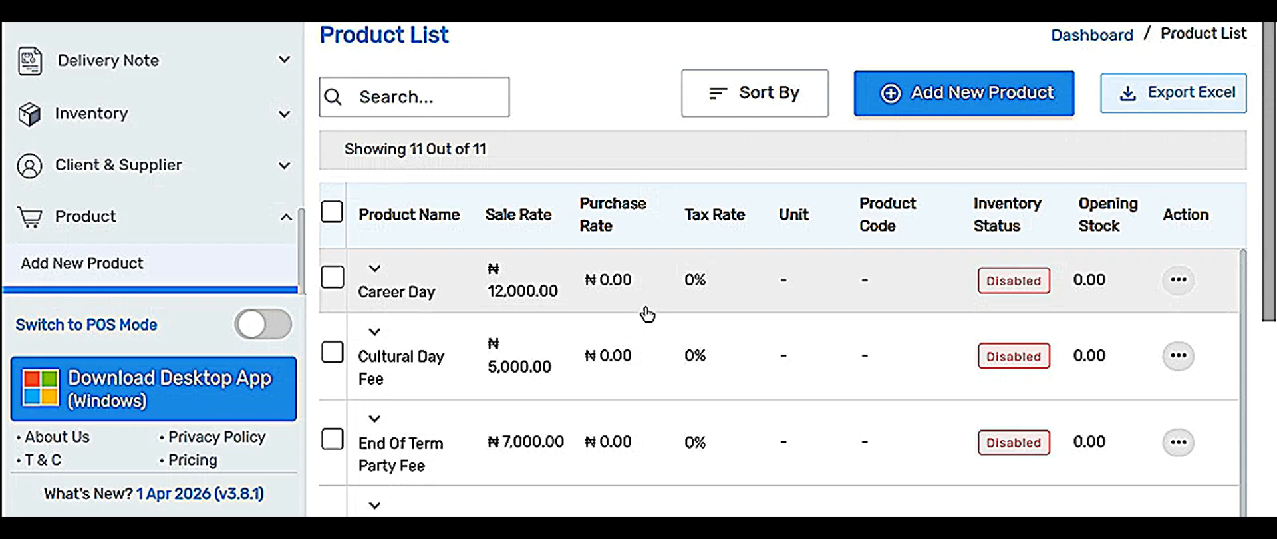
Open a blank Create Invoice form for INV1, dated 03-04-2026, from the Invoice menu.
left_click(647, 308)
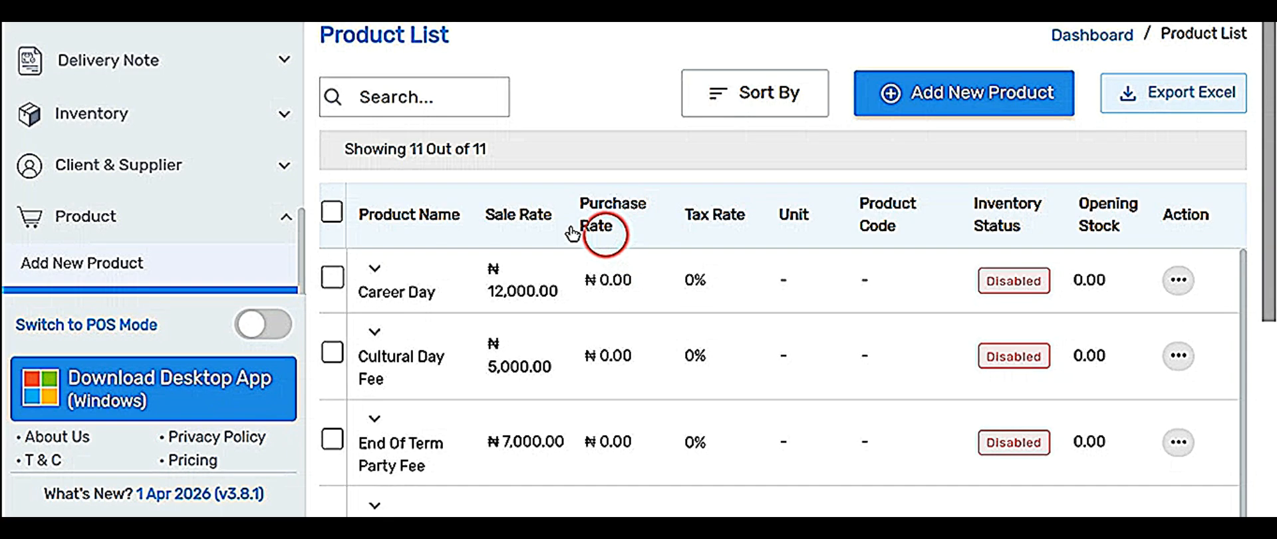
scroll(128, 170, "up", 5)
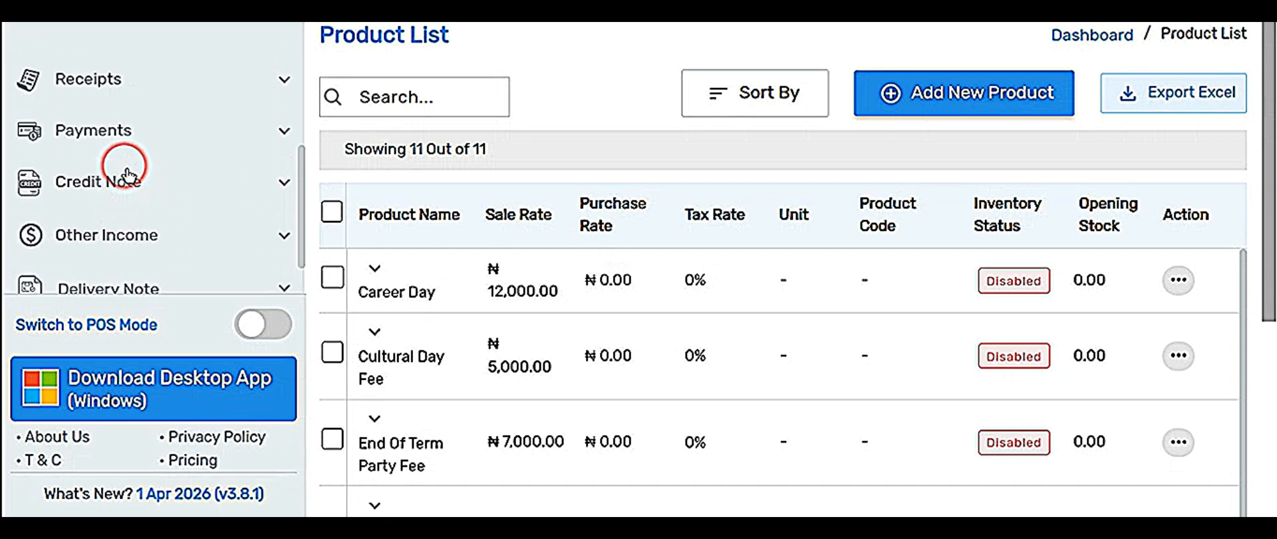
scroll(127, 173, "up", 4)
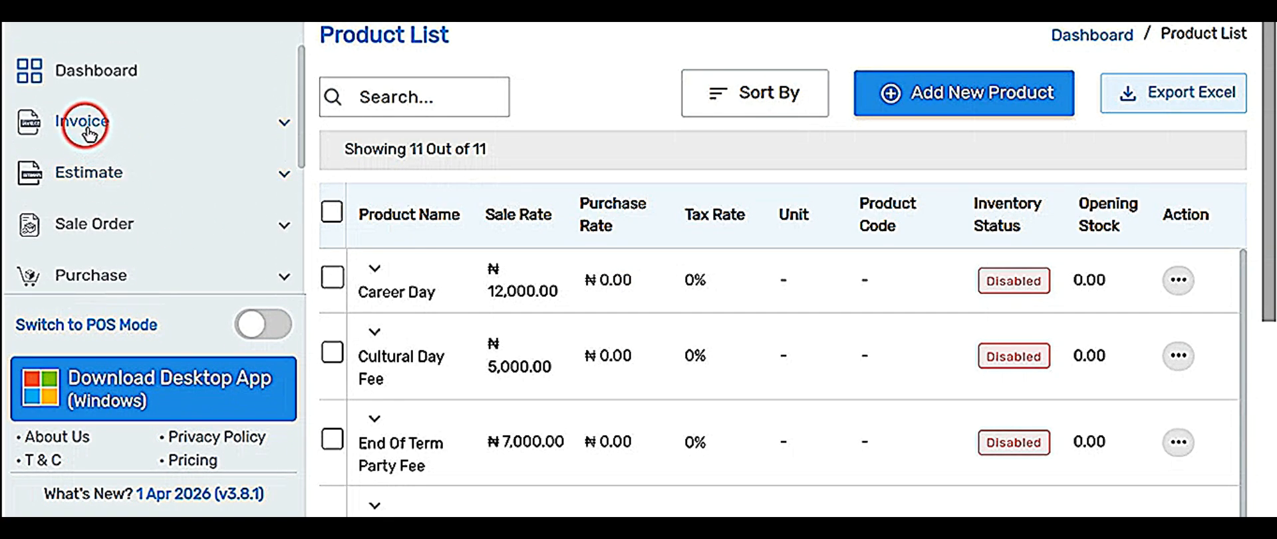
left_click(86, 125)
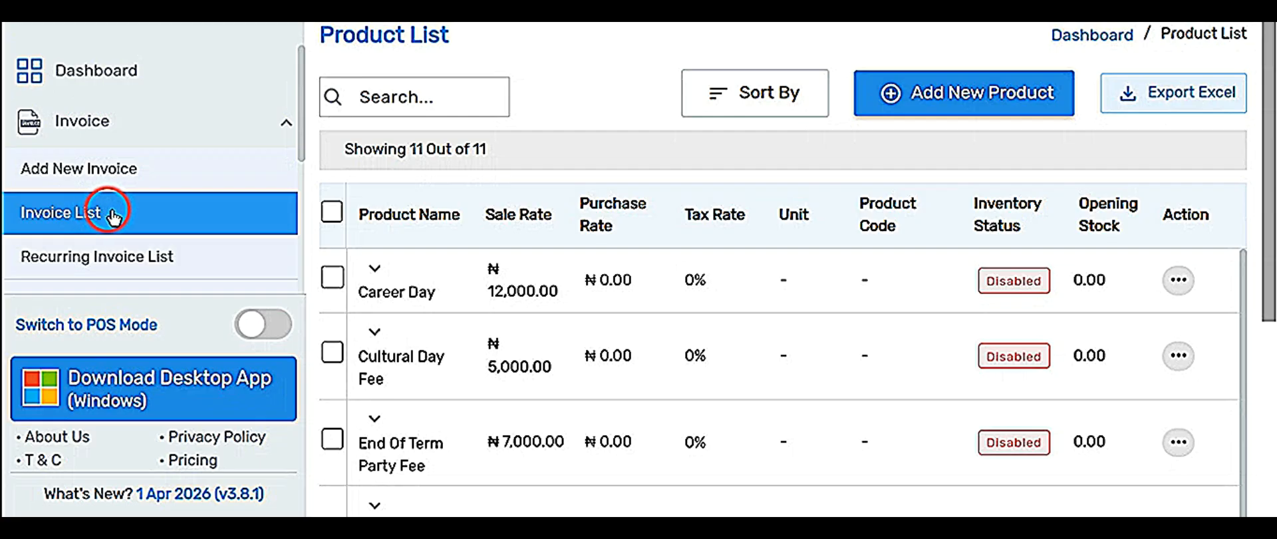
left_click(113, 175)
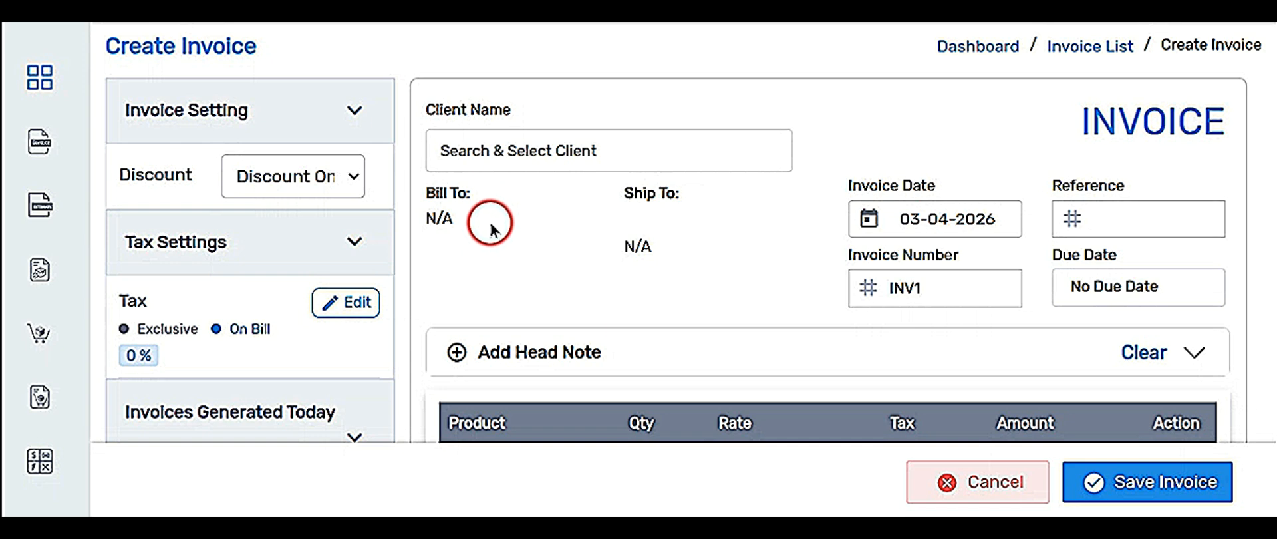
Assign an existing client to invoice INV1, leaving the invoice date at 03-04-2026.
left_click(538, 151)
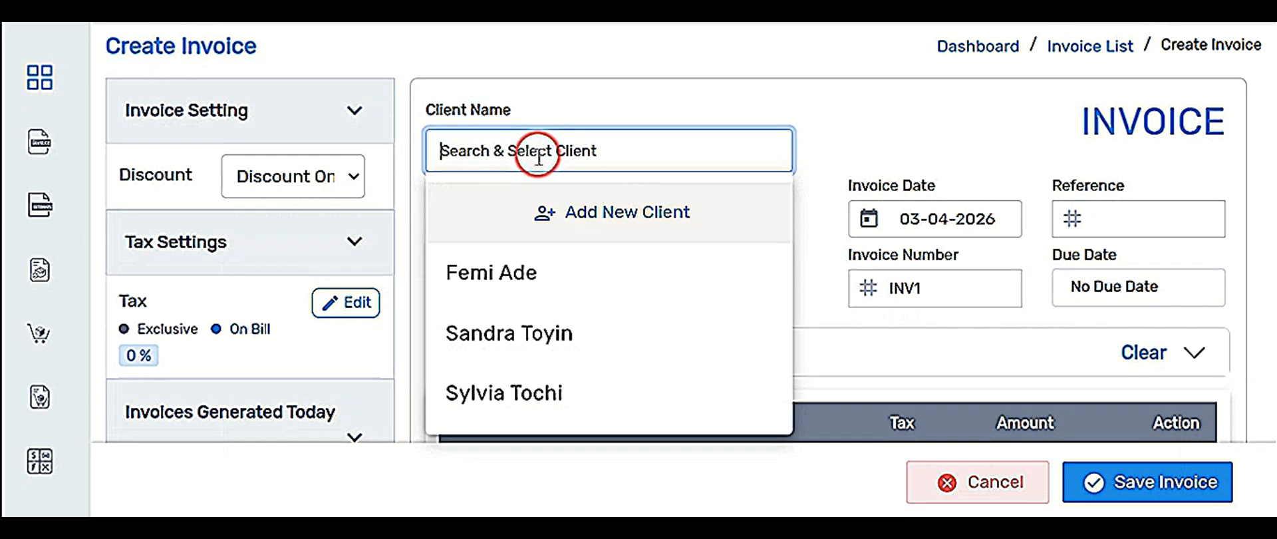
left_click(525, 347)
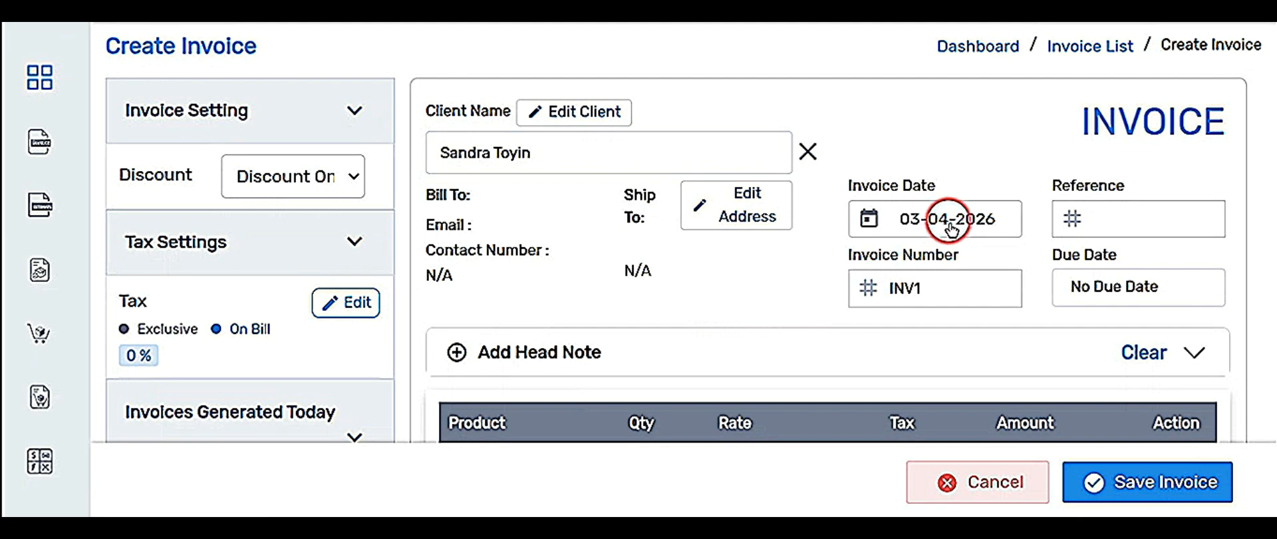
left_click(928, 217)
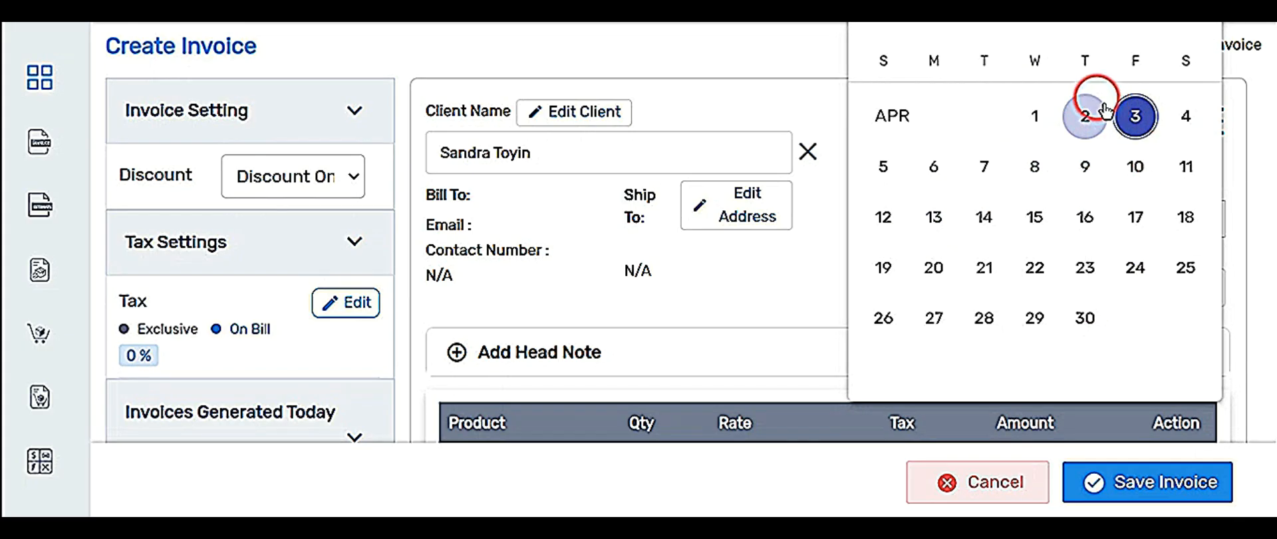
left_click(772, 270)
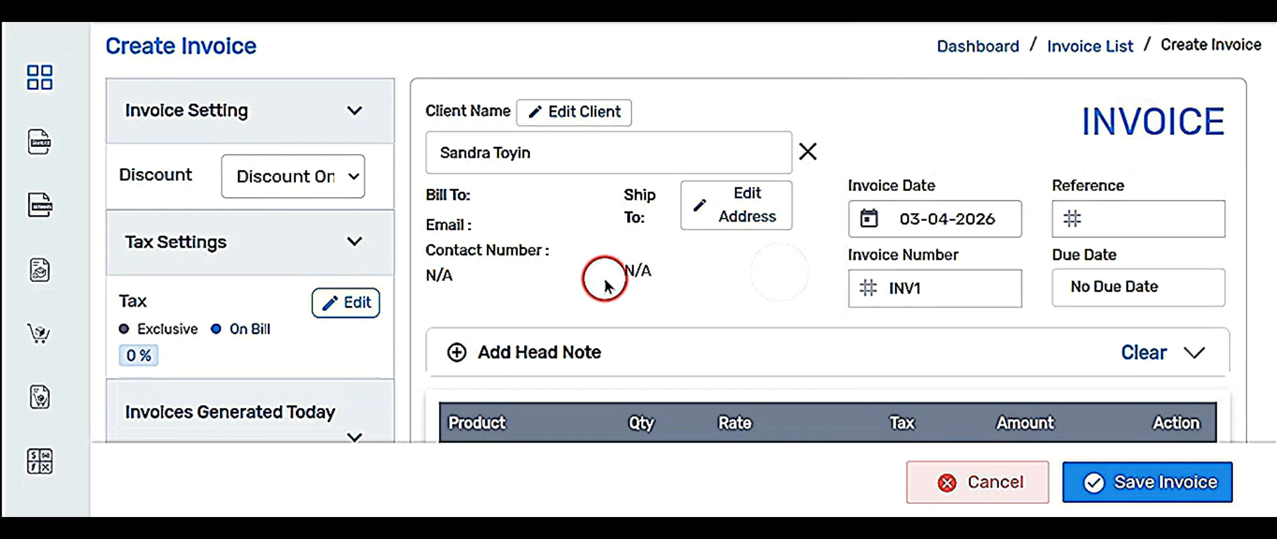
scroll(601, 282, "down", 2)
scroll(602, 283, "down", 2)
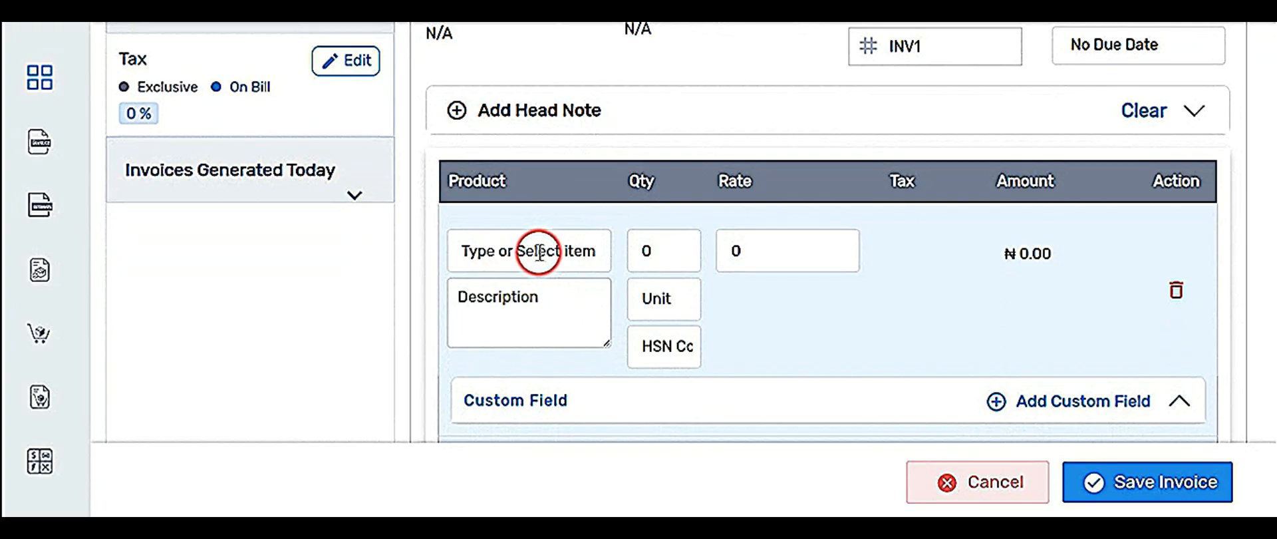
Search 'sch' and put Jss 3 School Fees on the first invoice line.
left_click(514, 251)
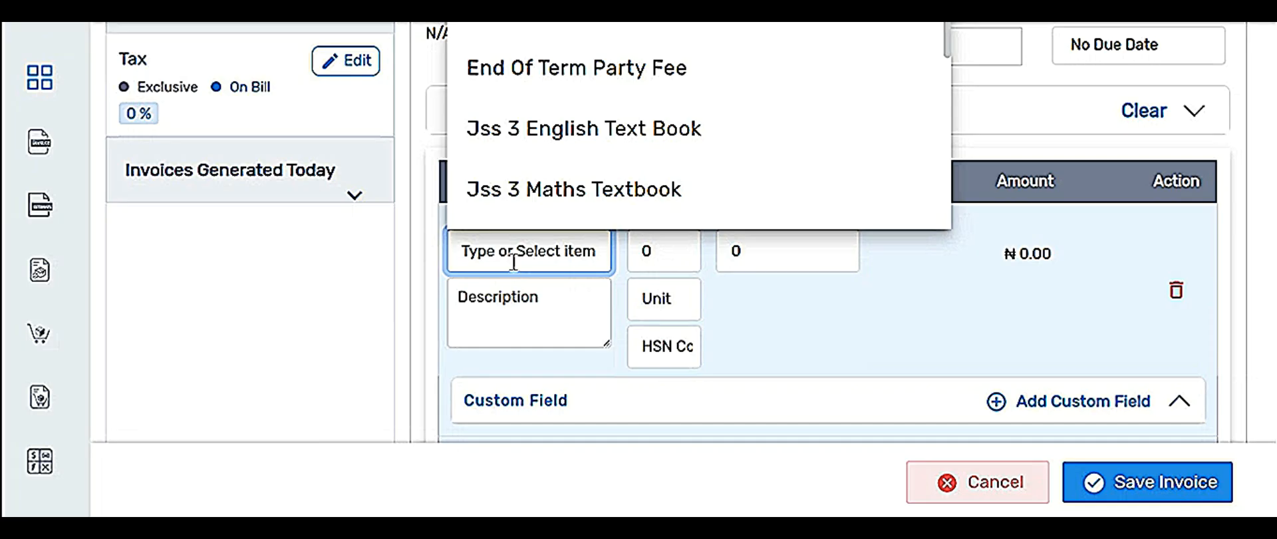
type("ca")
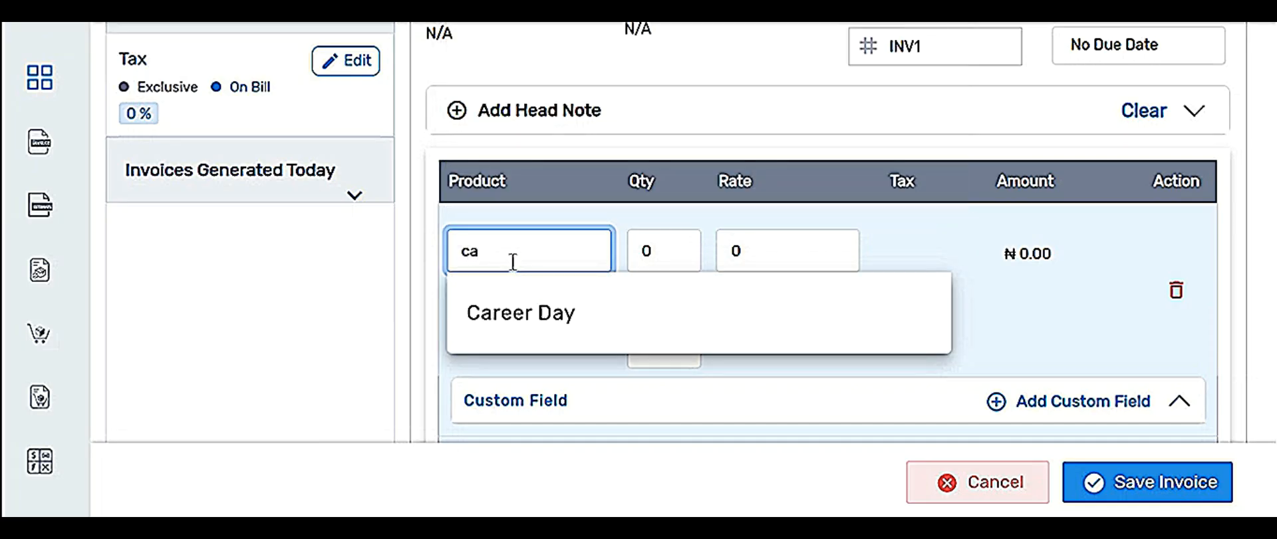
key("BackSpace")
key("BackSpace")
type("sc")
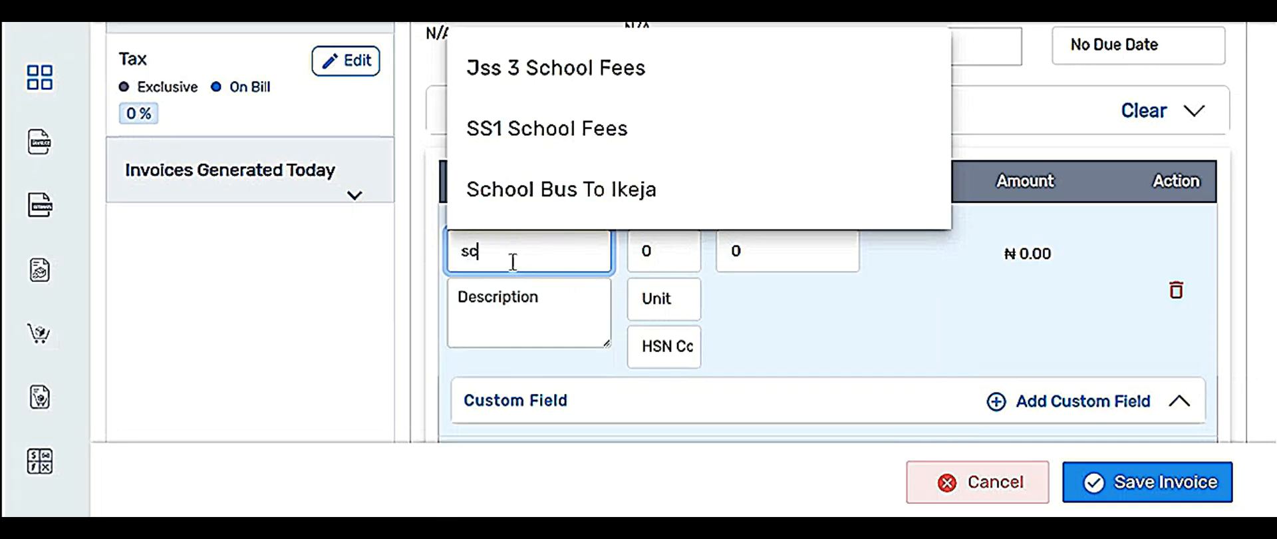
type("hod")
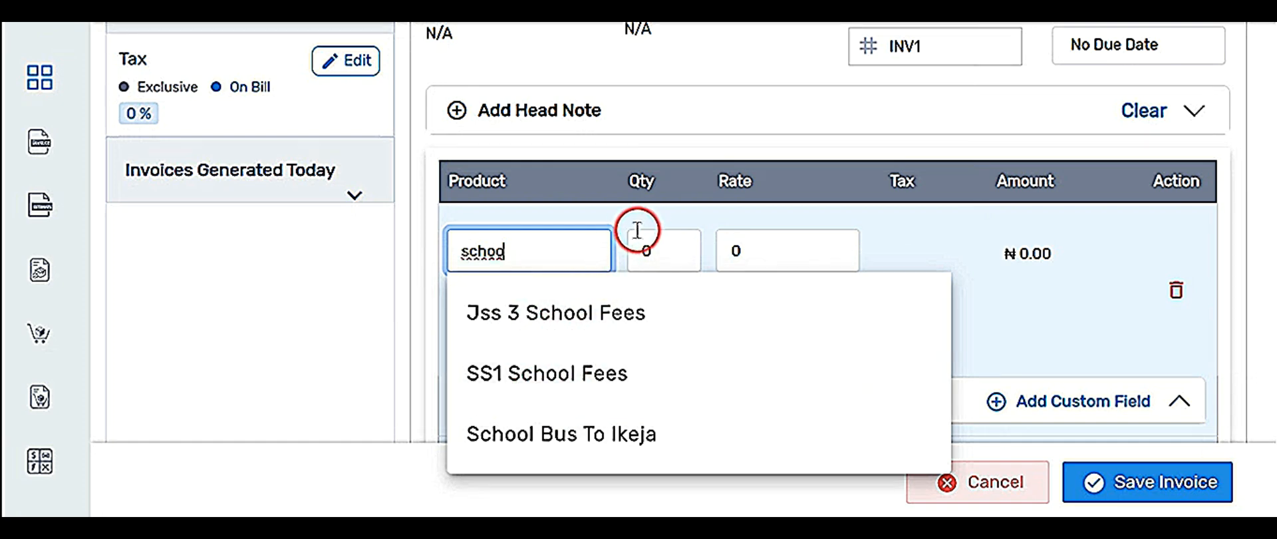
left_click(561, 313)
scroll(585, 285, "up", 3)
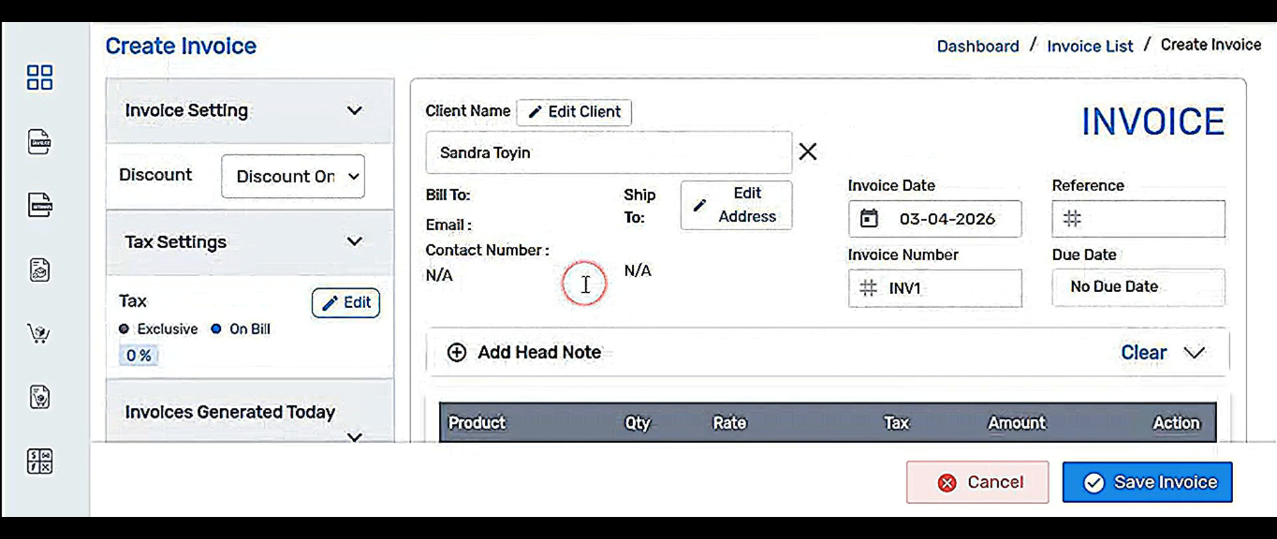
scroll(585, 285, "down", 5)
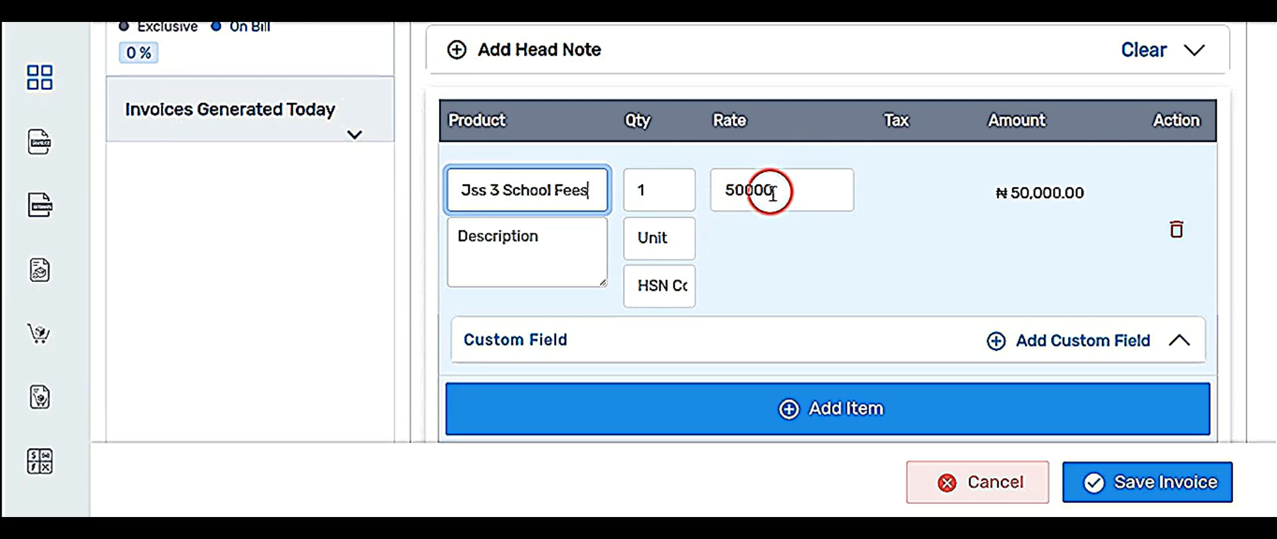
Set the first line's quantity to 1, giving a ₦50,000.00 line total.
left_click(672, 191)
key("BackSpace")
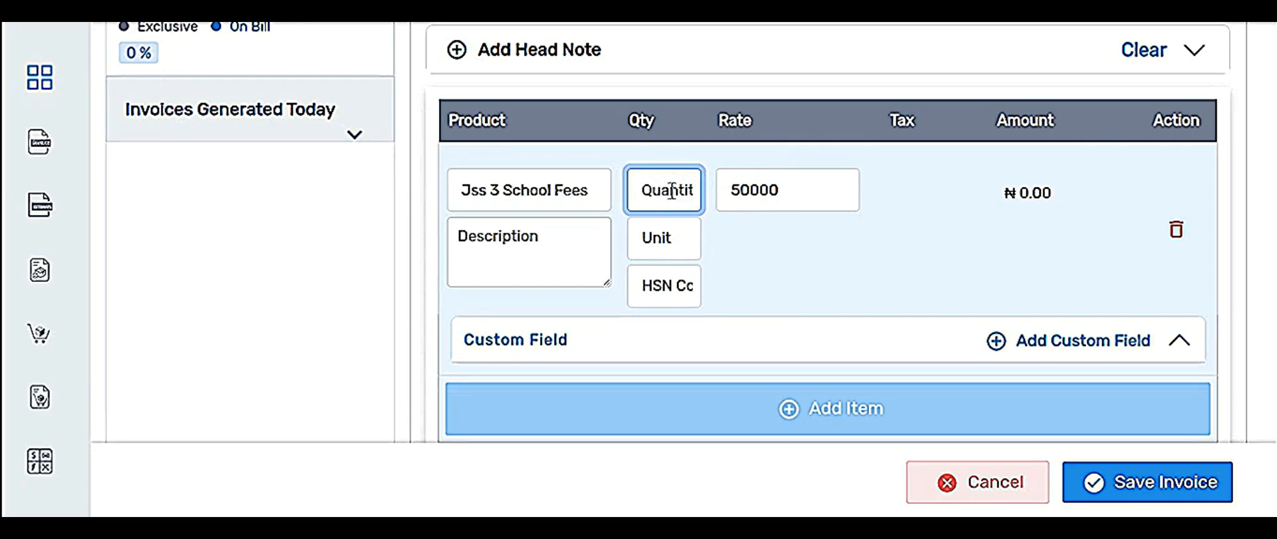
type("3")
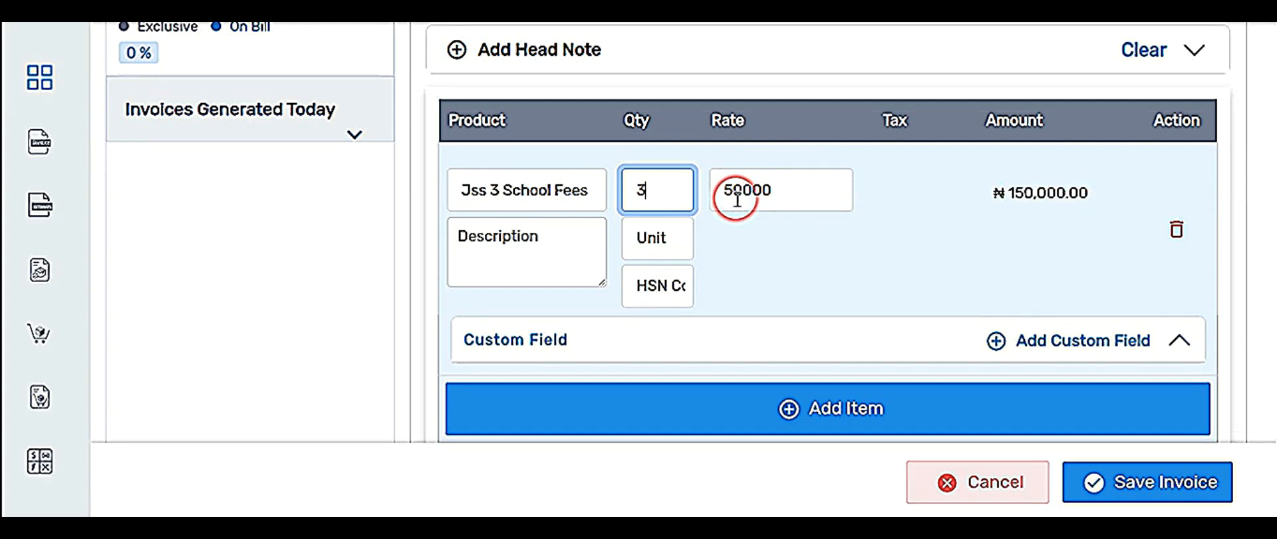
key("BackSpace")
type("2")
key("BackSpace")
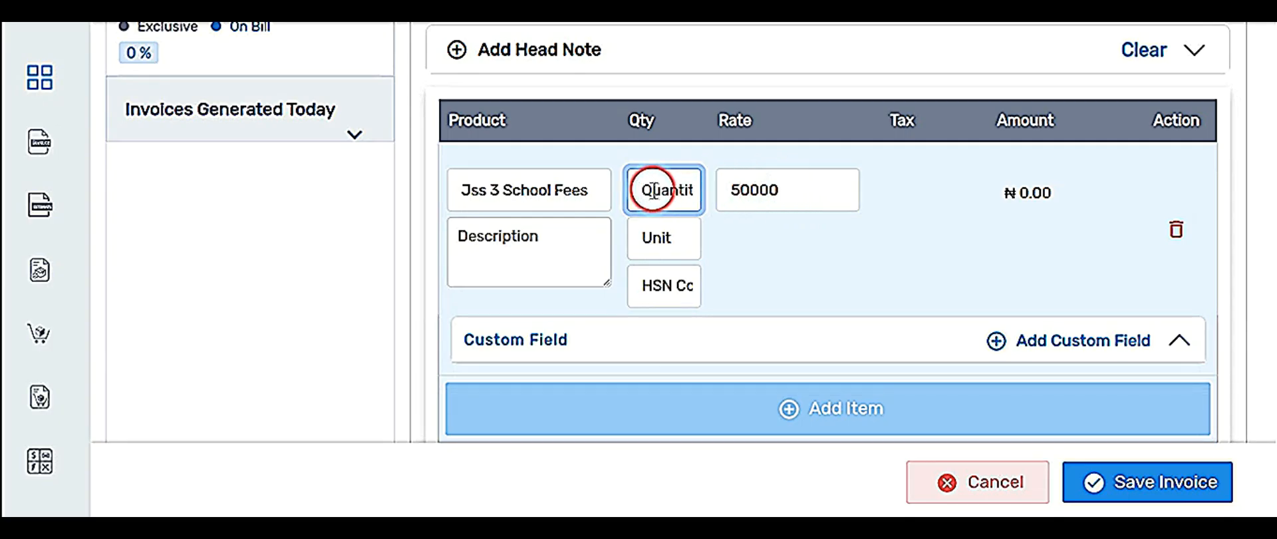
type("1")
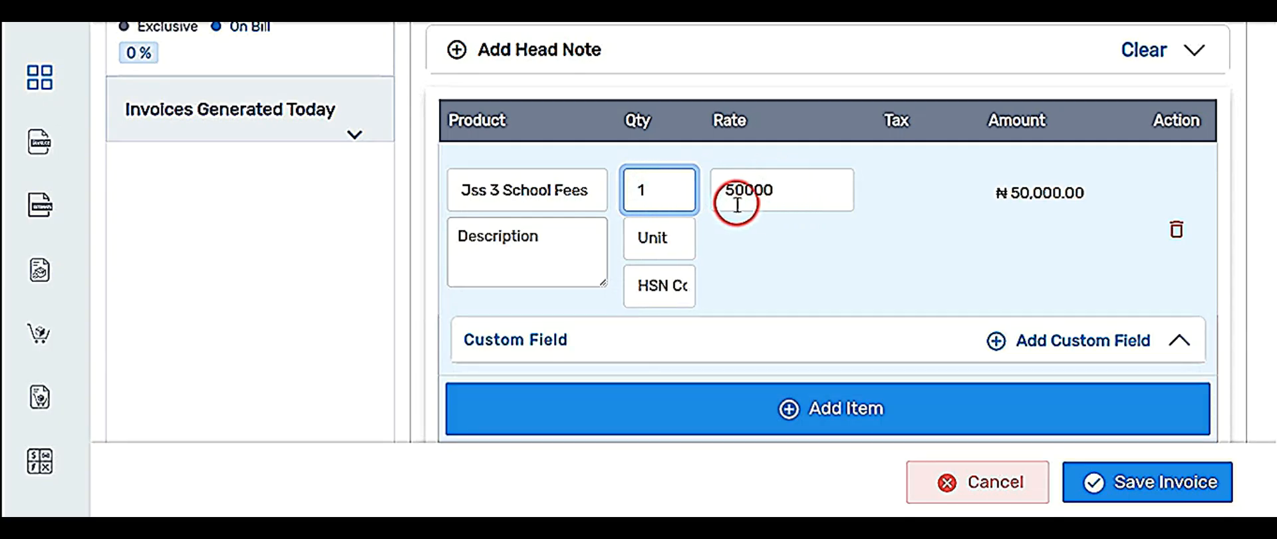
Add PTA Levy (₦10,000.00) as the second invoice line.
left_click(819, 409)
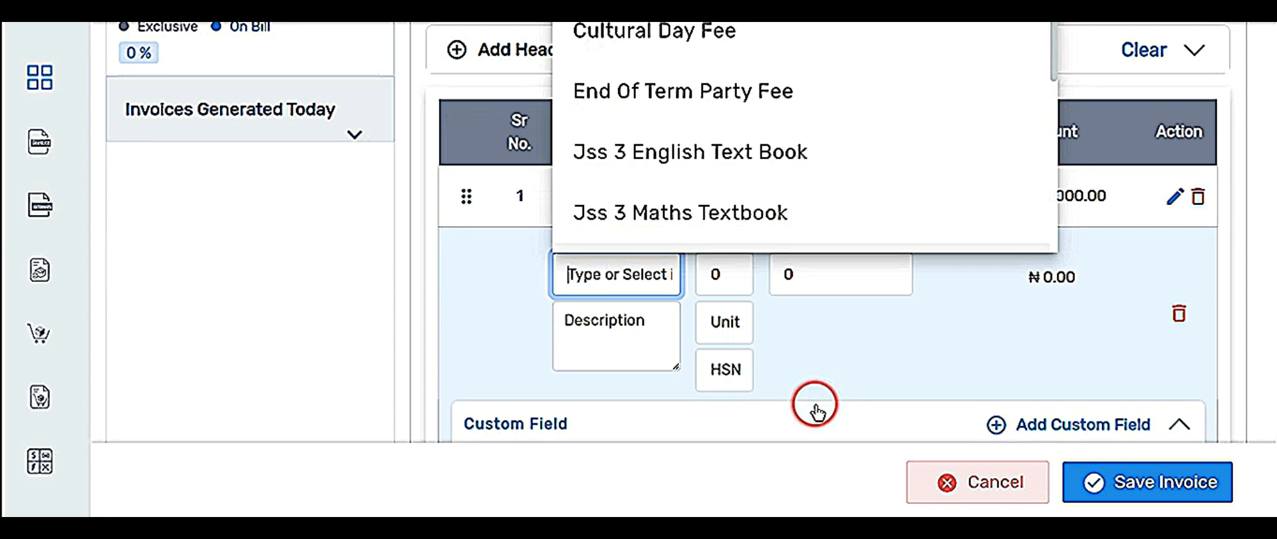
left_click(461, 290)
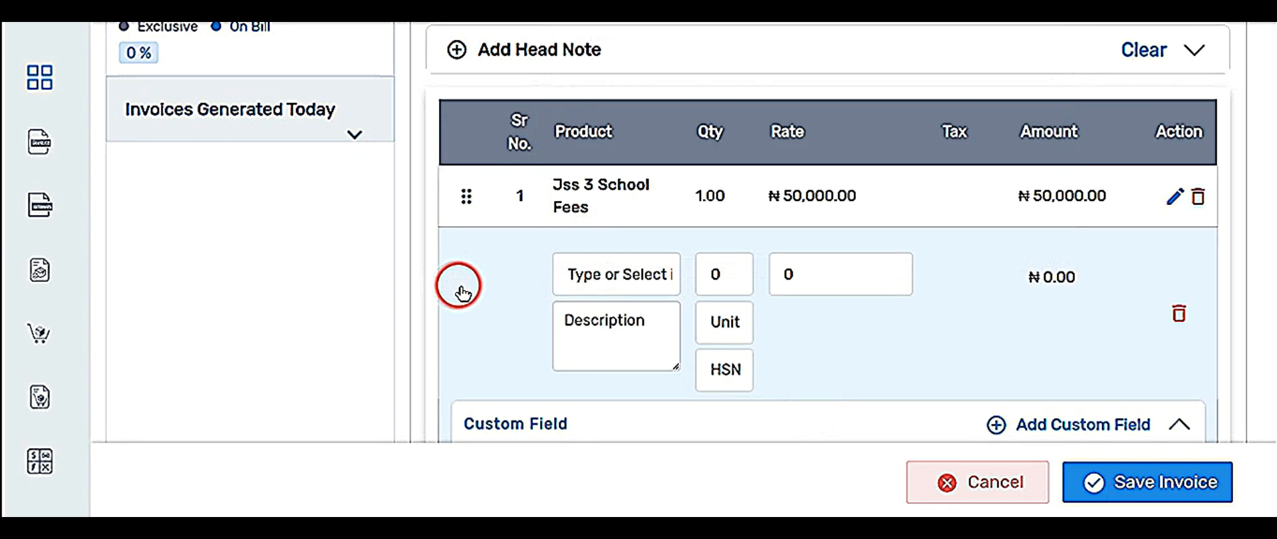
left_click(612, 280)
scroll(635, 133, "down", 3)
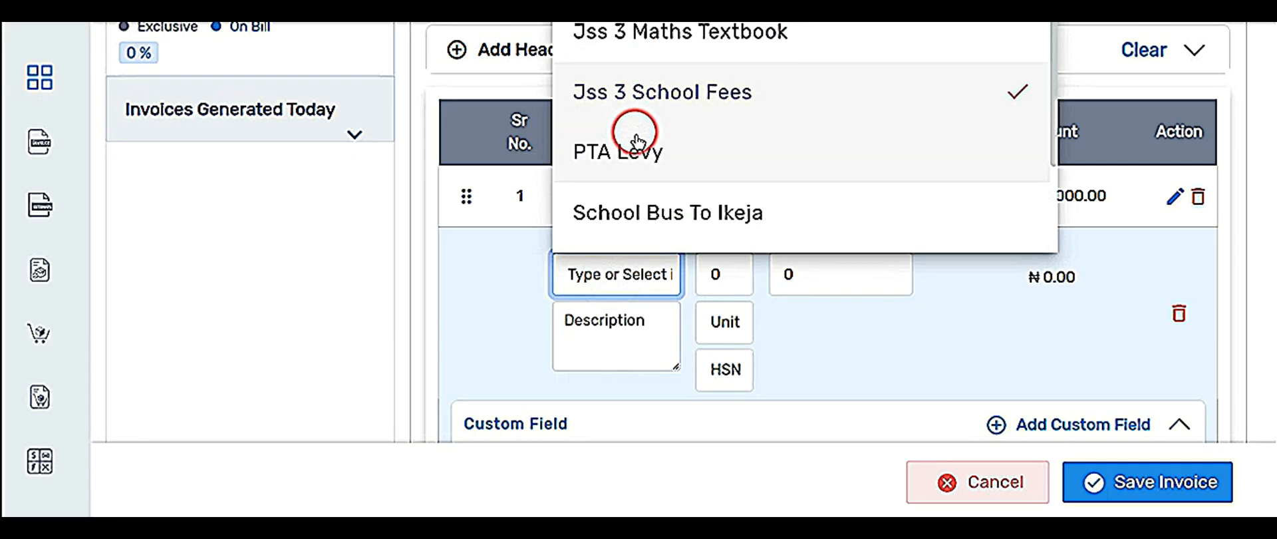
scroll(634, 136, "down", 1)
left_click(633, 163)
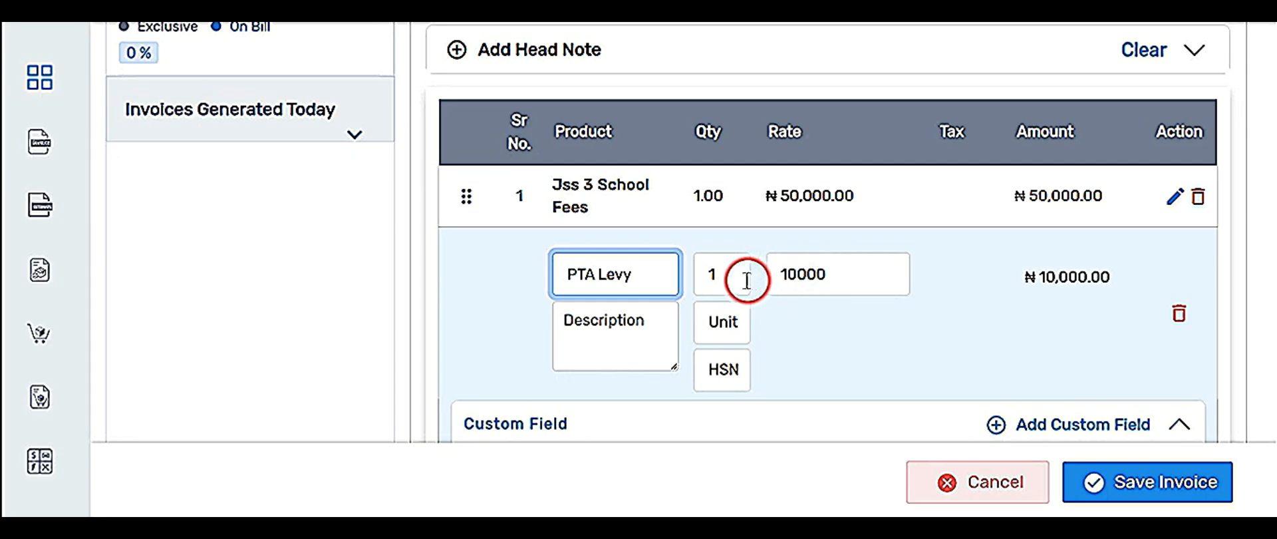
scroll(659, 400, "down", 1)
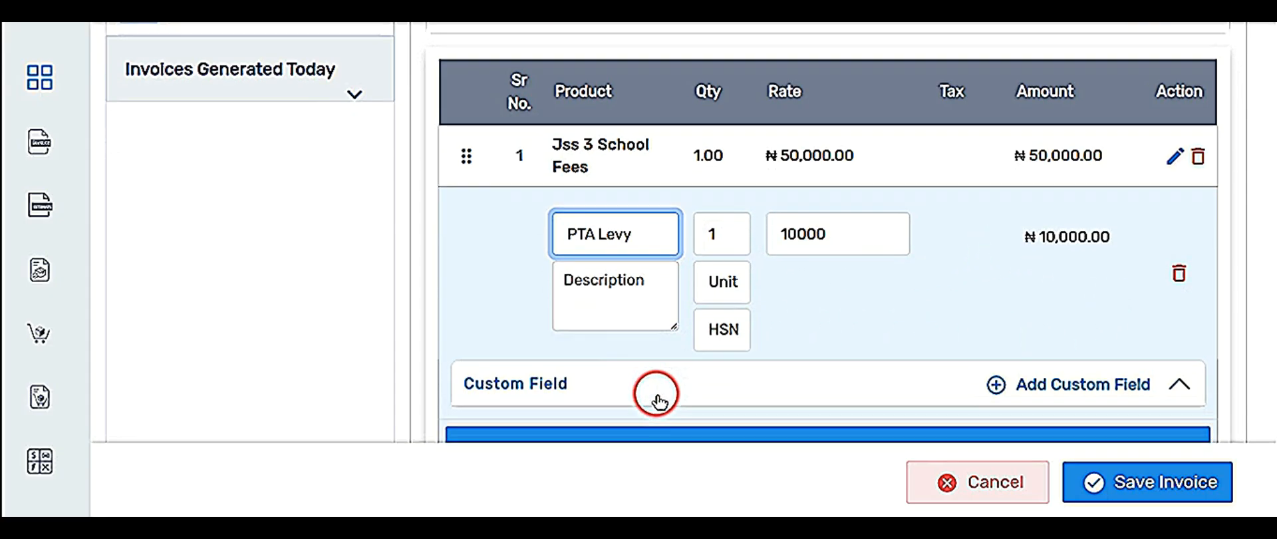
scroll(659, 396, "down", 2)
Add Jss 3 English Text Book as the third line, quantity 1 at 3000.
left_click(687, 370)
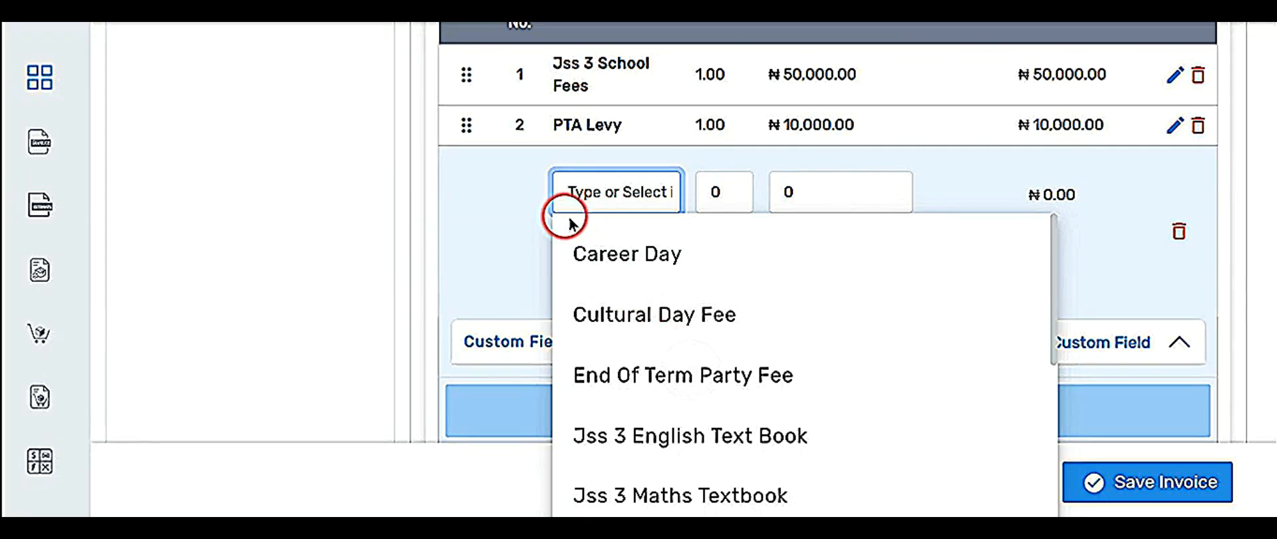
scroll(661, 333, "down", 2)
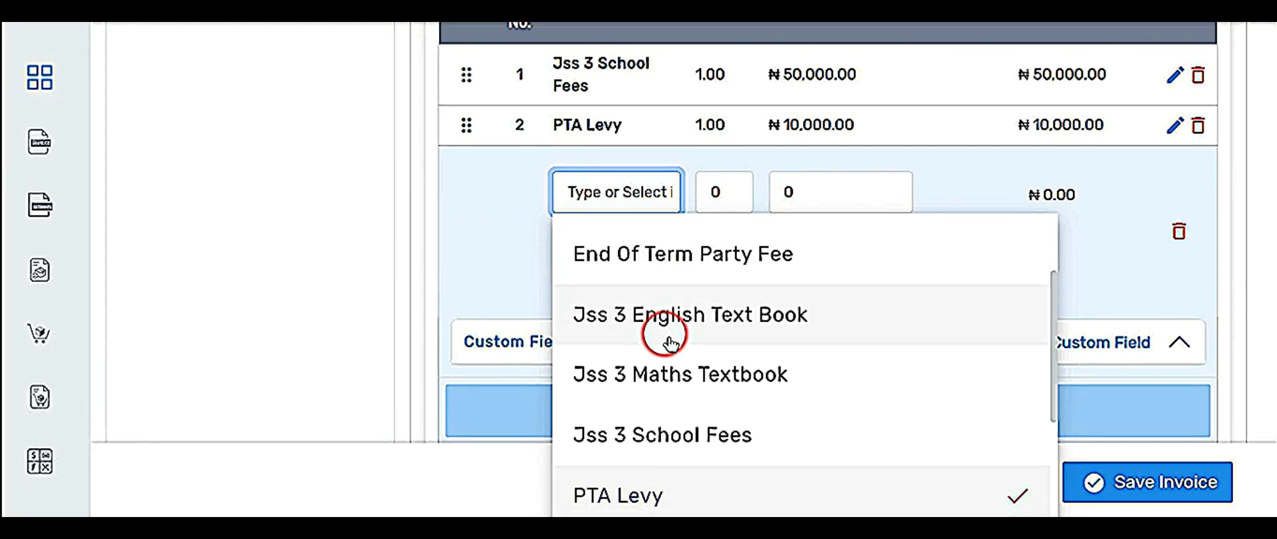
left_click(705, 321)
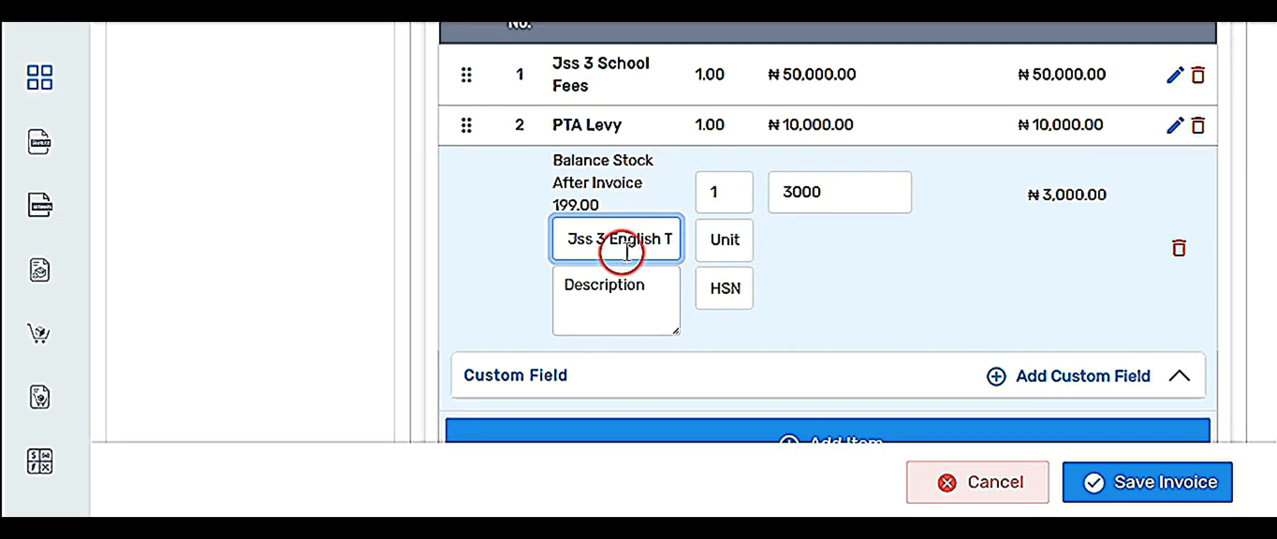
double_click(715, 193)
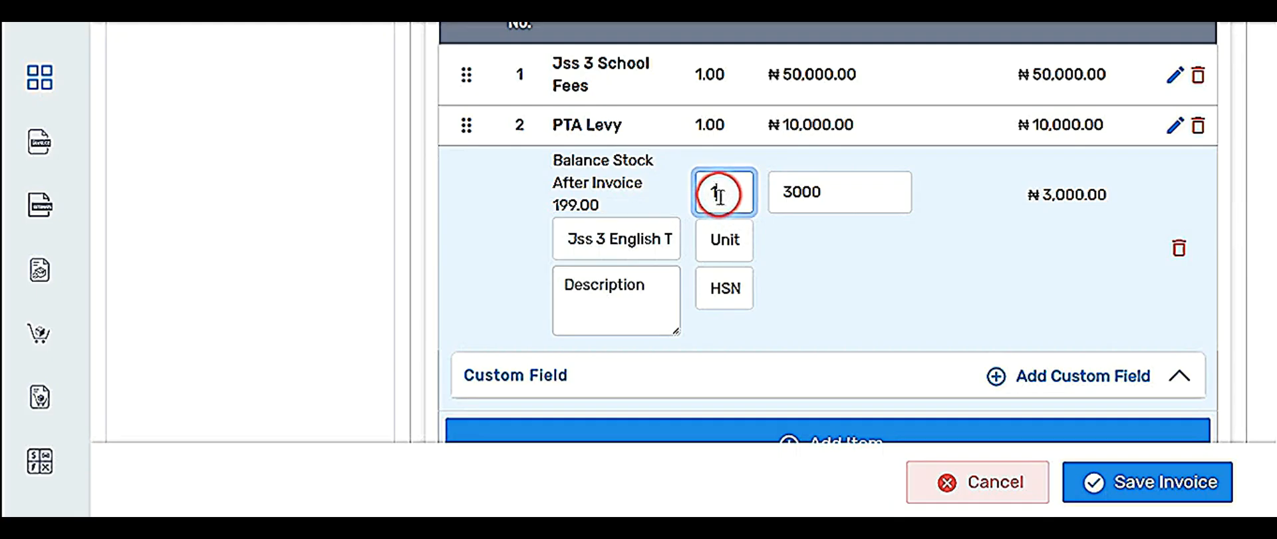
left_click(829, 251)
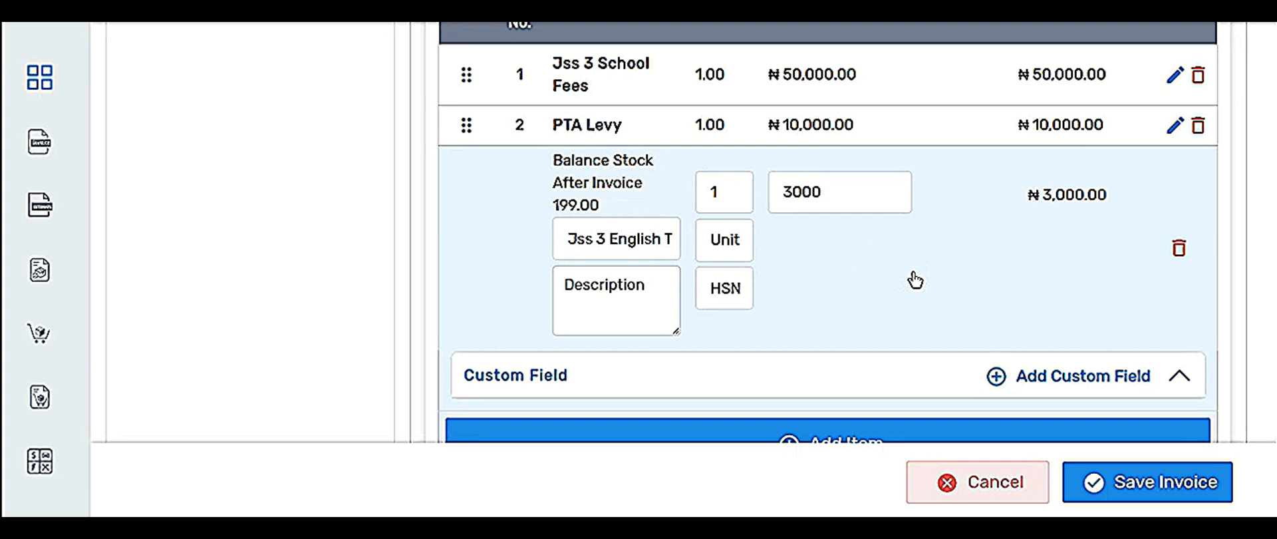
left_click(822, 397)
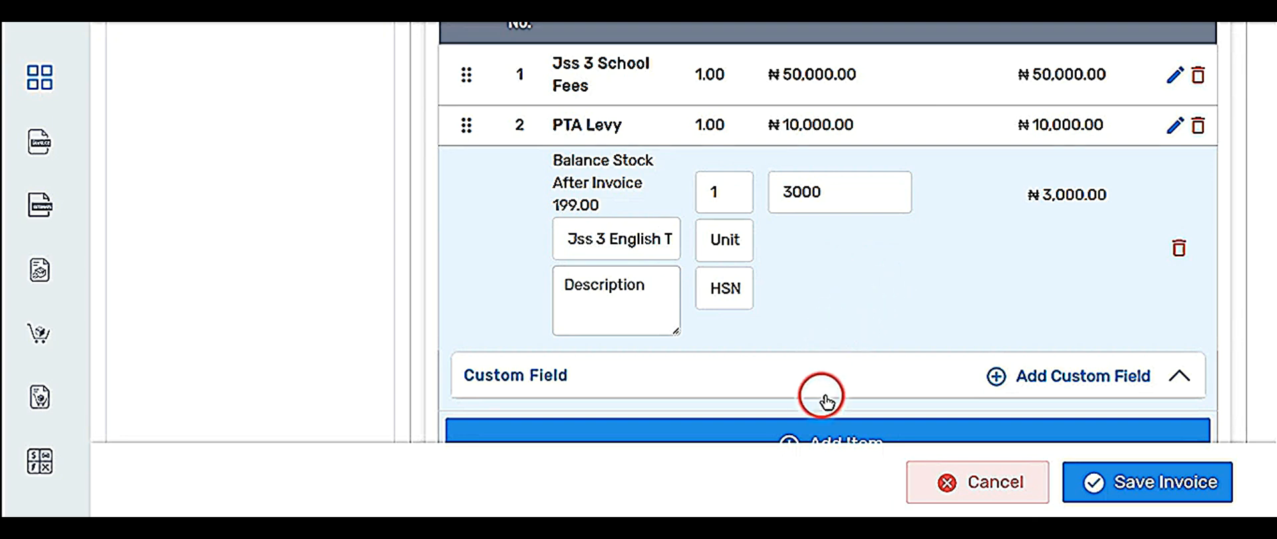
Add Jss 3 Maths Textbook as the fourth line with its rate changed from 4000 to 4200.
left_click(762, 444)
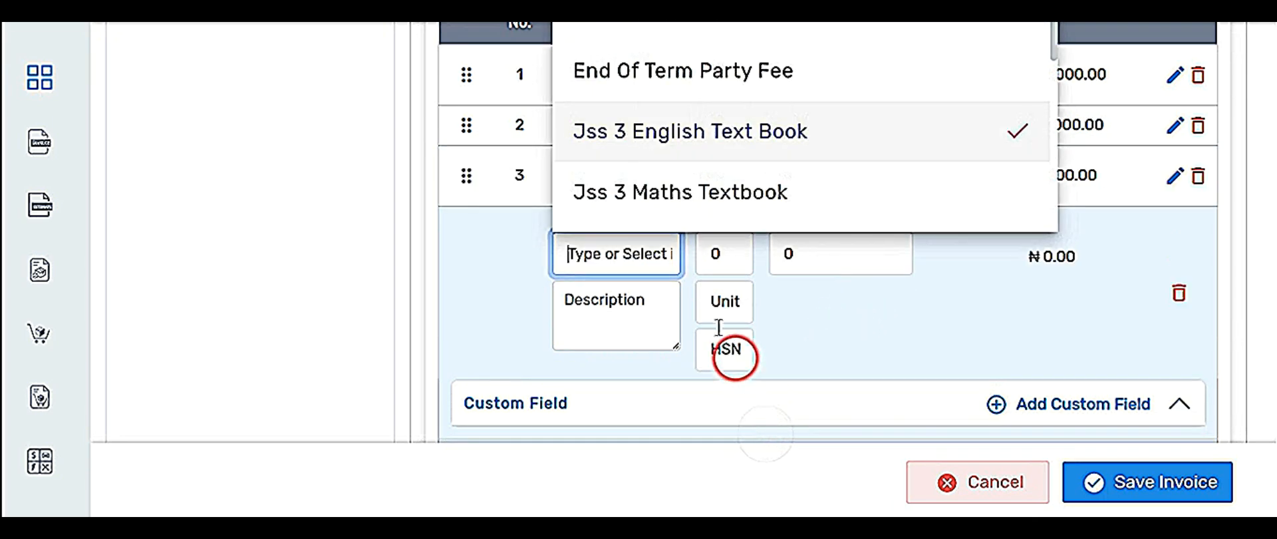
left_click(693, 193)
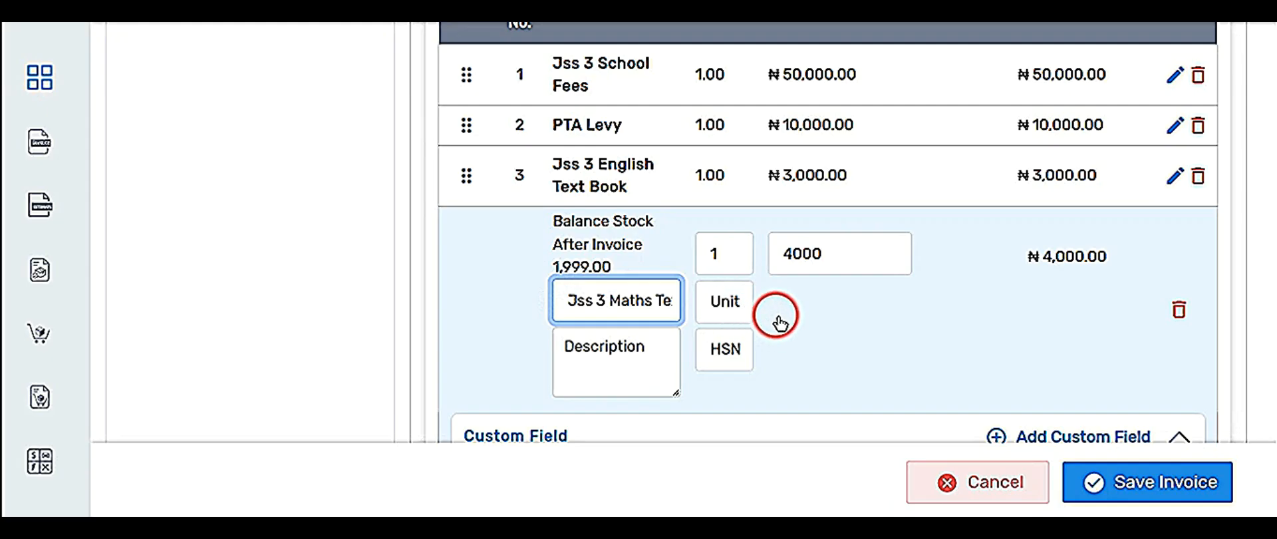
left_click(832, 267)
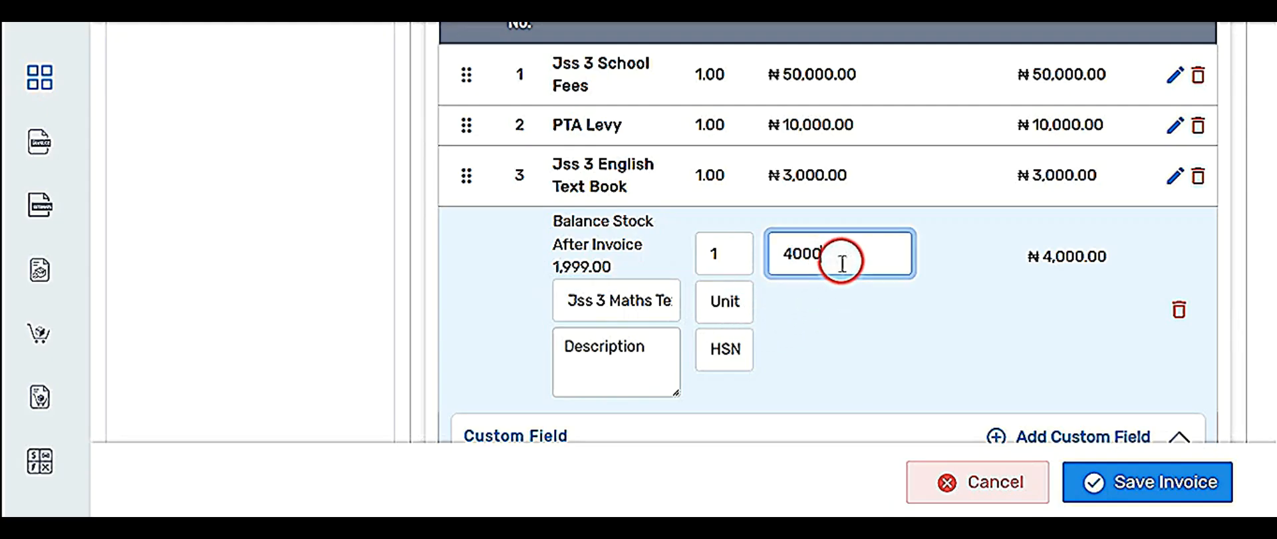
key("BackSpace")
key("BackSpace")
type("2")
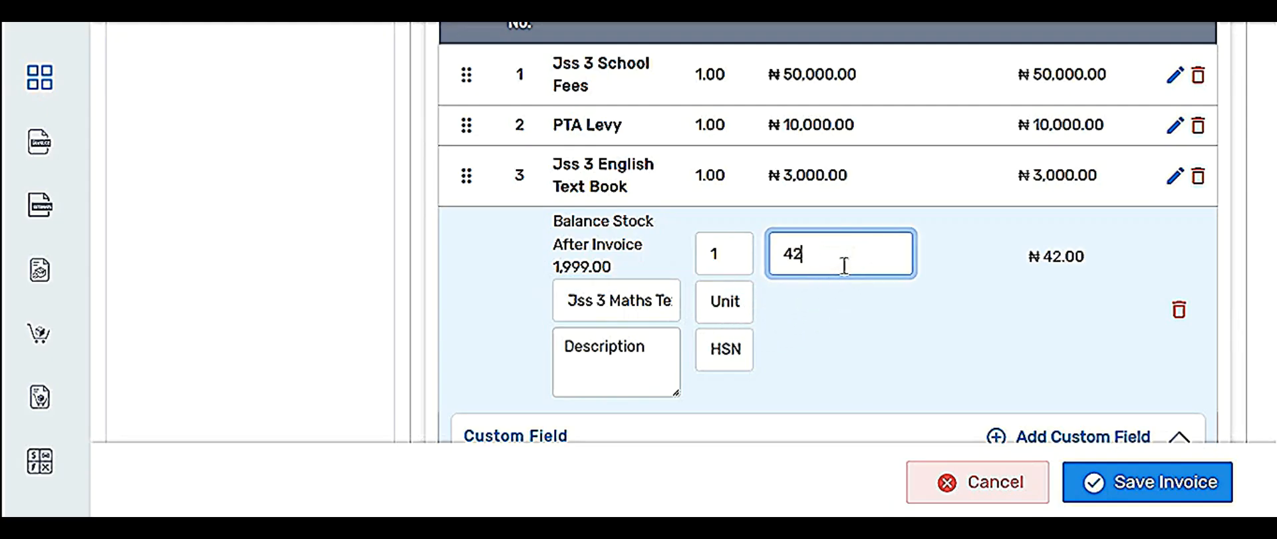
type("00")
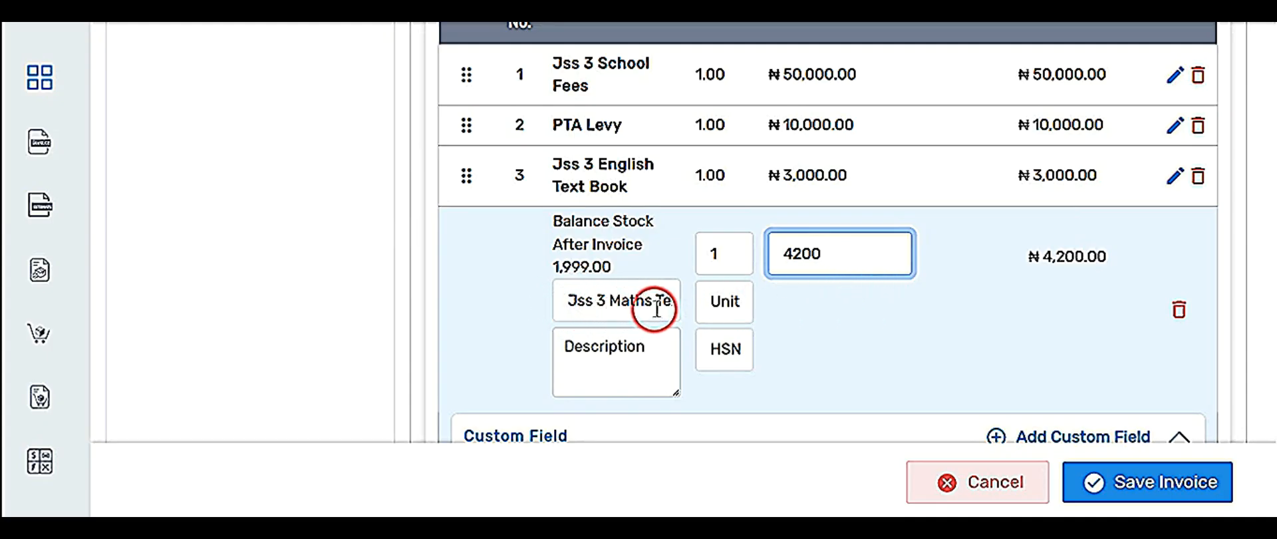
scroll(602, 359, "down", 3)
Add Career Day and PTA Levy as the fifth and sixth invoice lines.
left_click(630, 379)
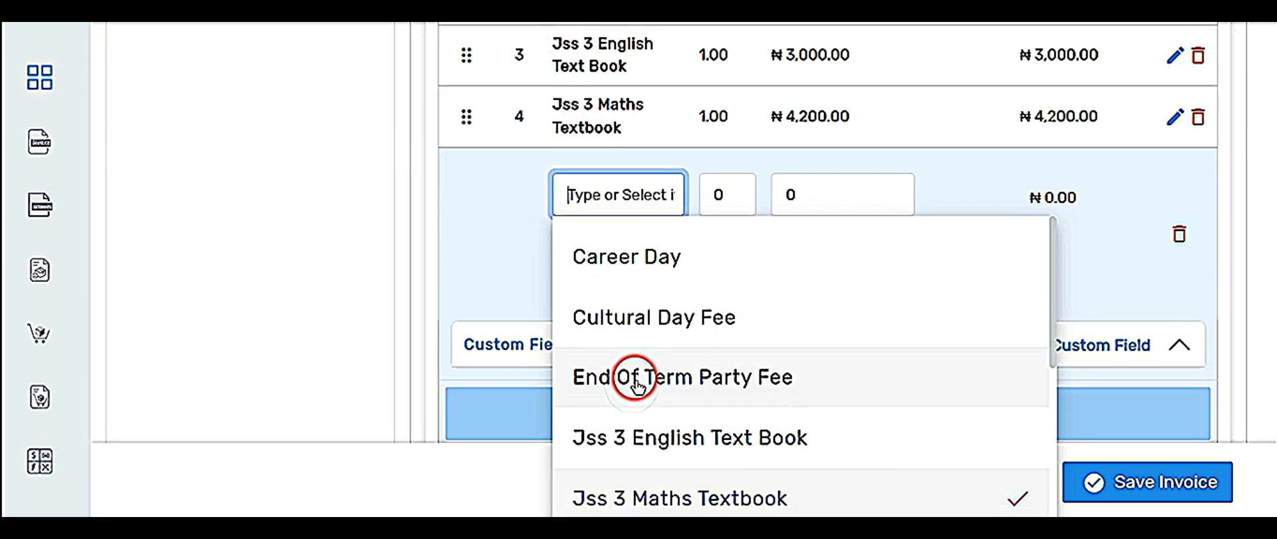
left_click(648, 266)
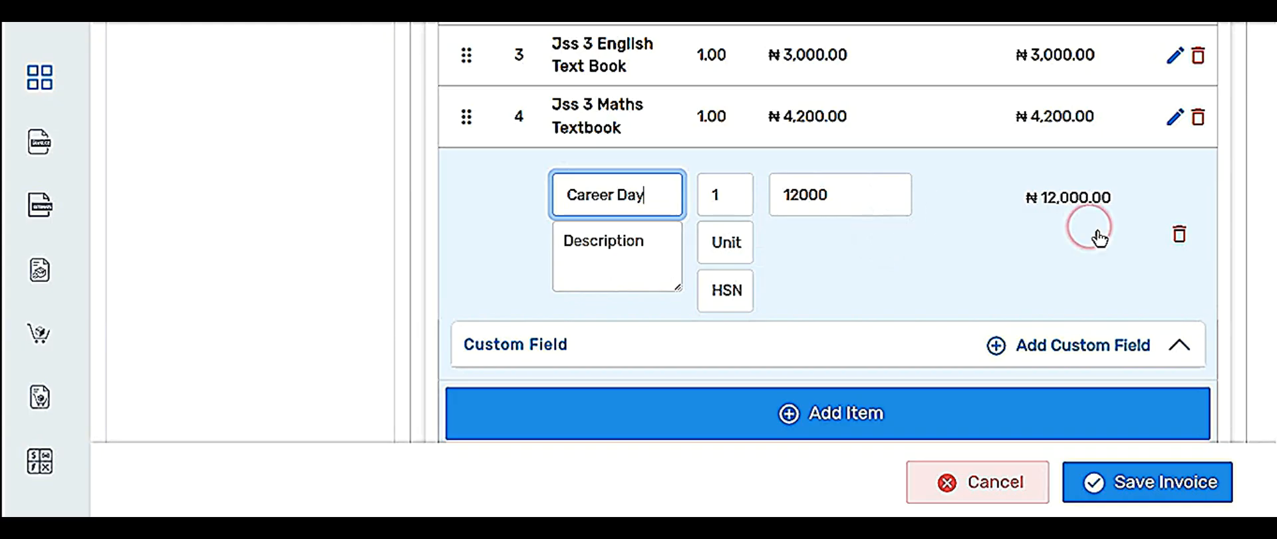
left_click(789, 412)
scroll(662, 180, "down", 1)
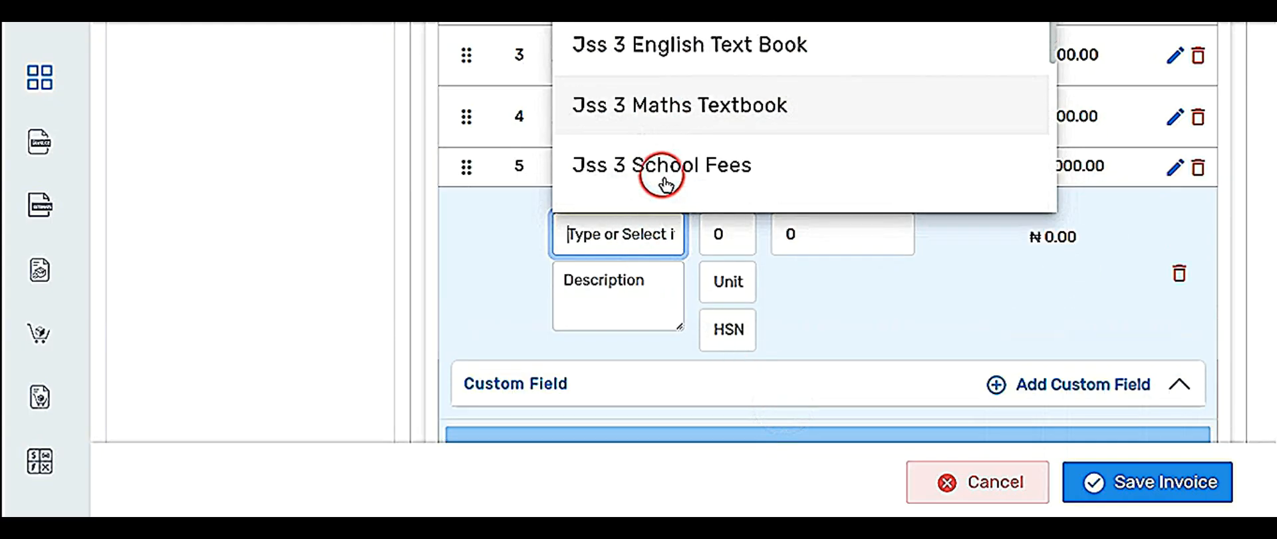
scroll(662, 180, "down", 3)
left_click(682, 49)
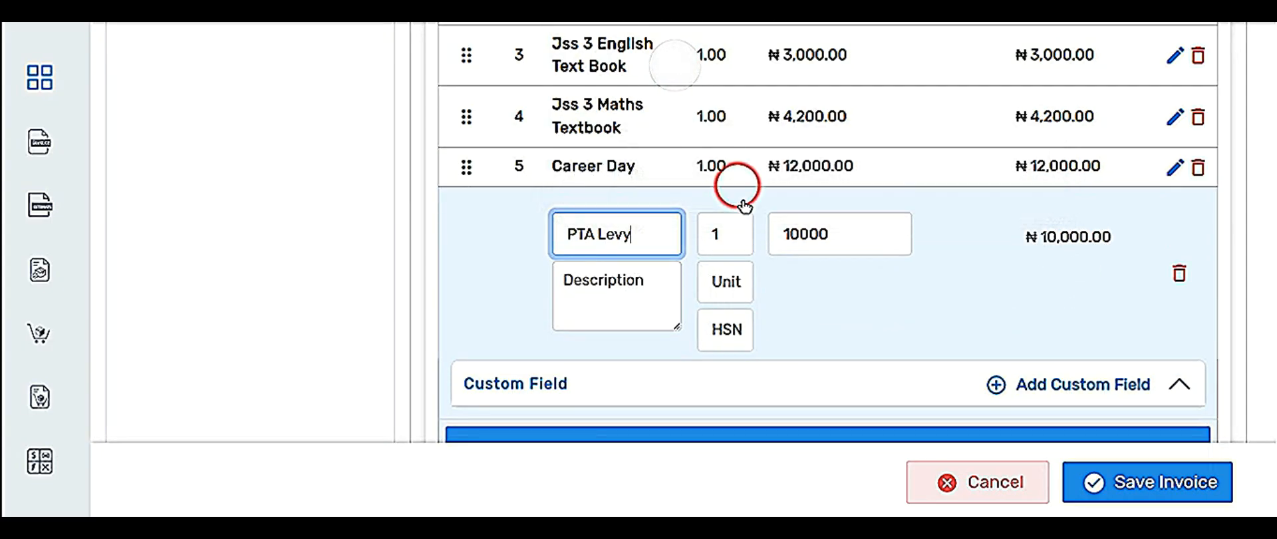
Add School Bus To Ikeja at quantity 1, bringing the grand total to ₦109,200.00.
left_click(741, 431)
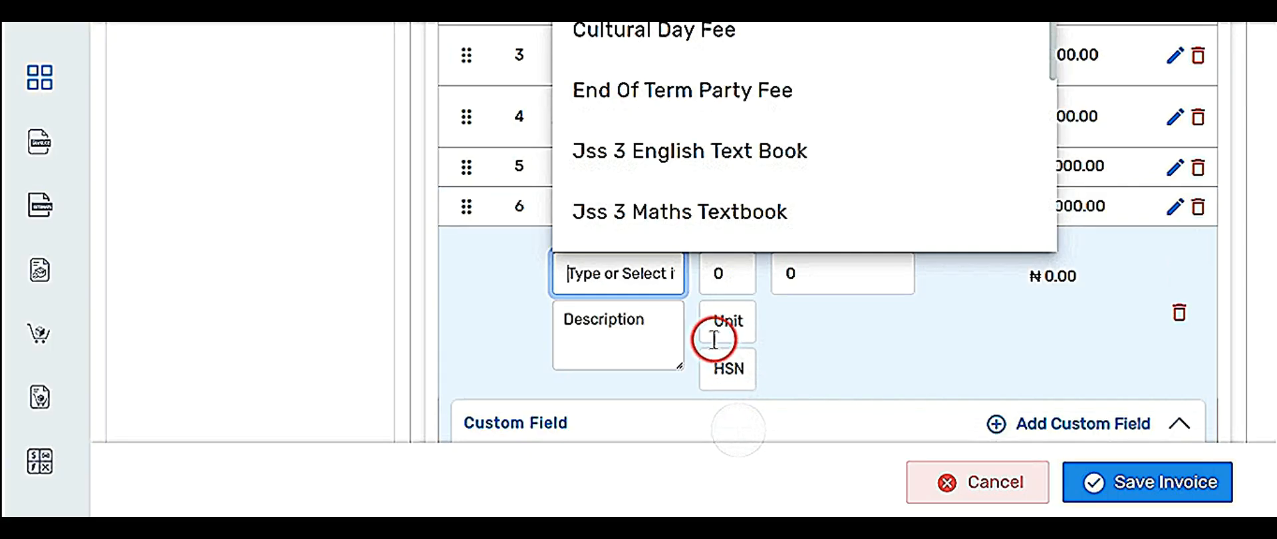
scroll(707, 180, "down", 4)
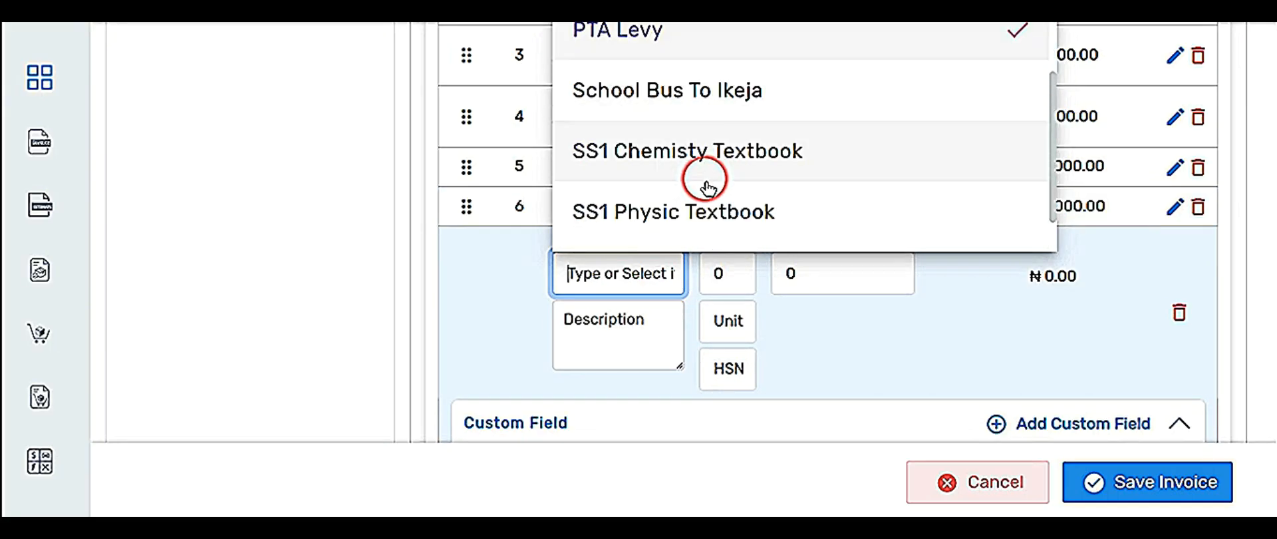
left_click(710, 110)
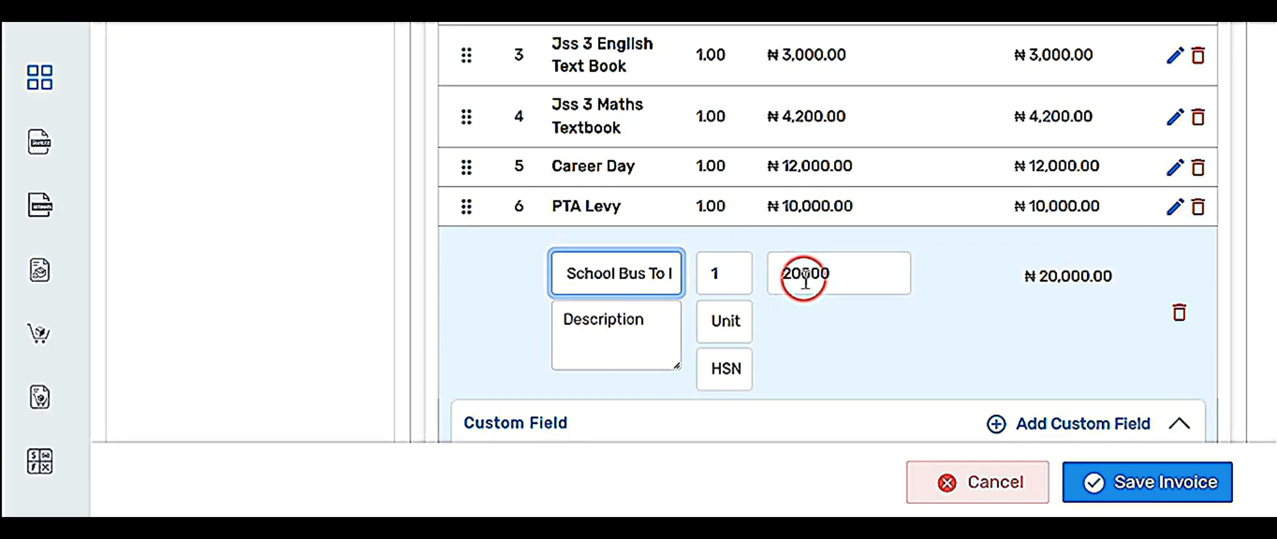
left_click(735, 272)
key("BackSpace")
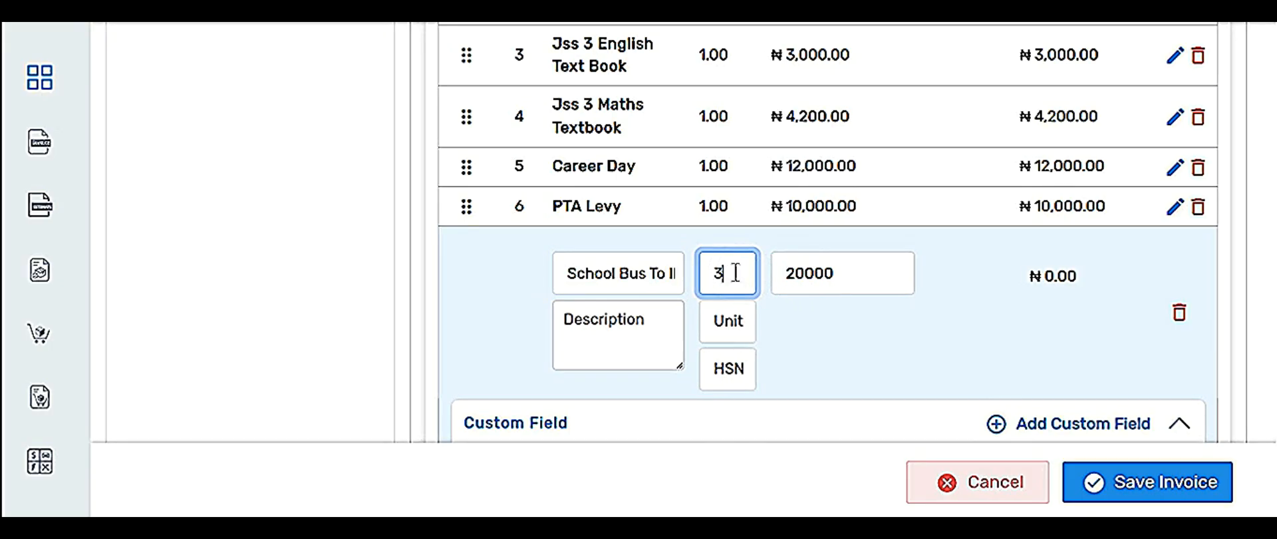
type("3")
key("BackSpace")
type("1")
scroll(803, 306, "down", 2)
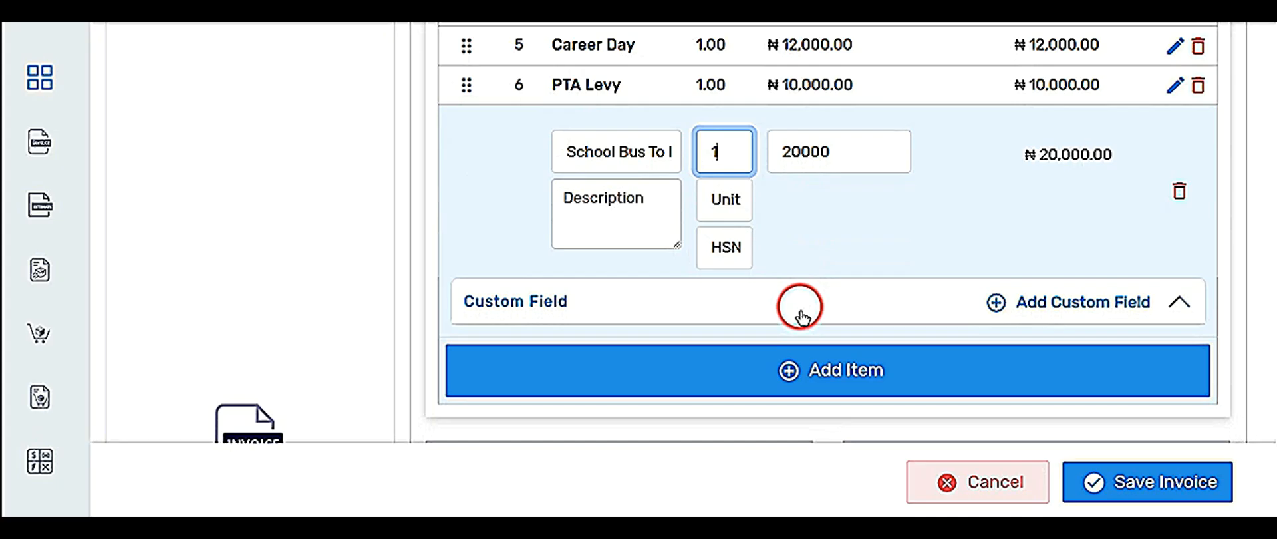
left_click(778, 365)
scroll(735, 302, "up", 1)
scroll(471, 399, "up", 10)
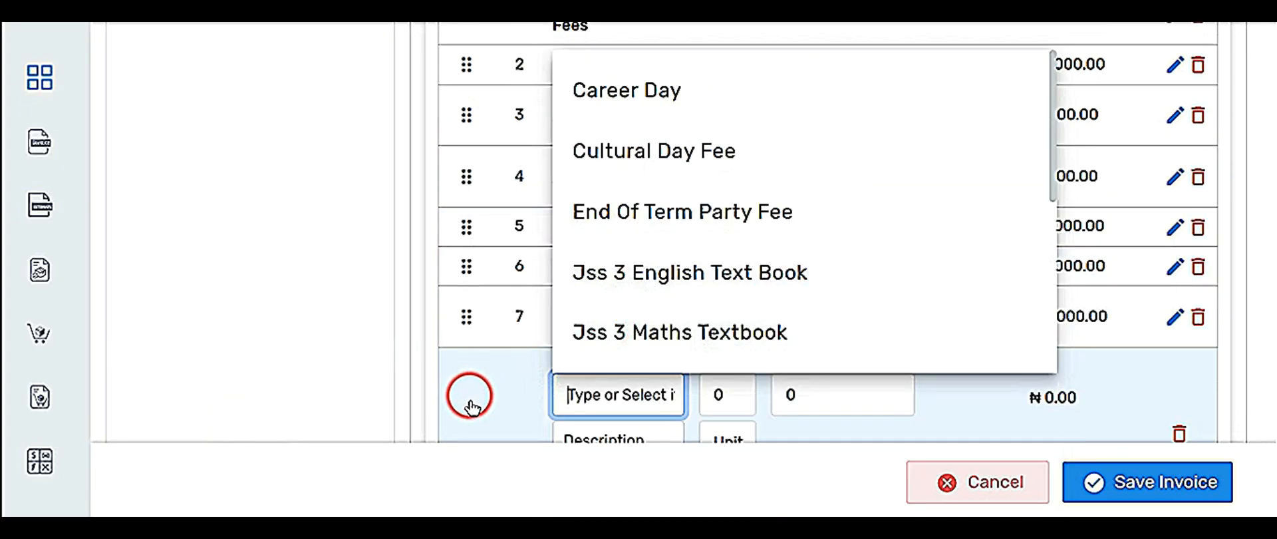
scroll(532, 365, "down", 10)
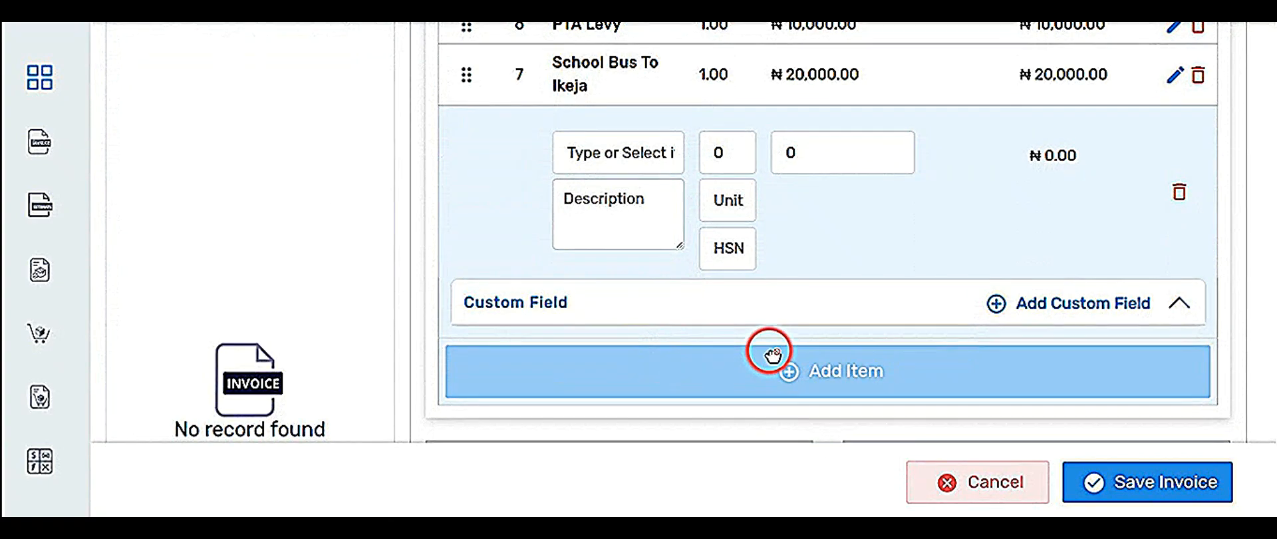
scroll(764, 350, "down", 3)
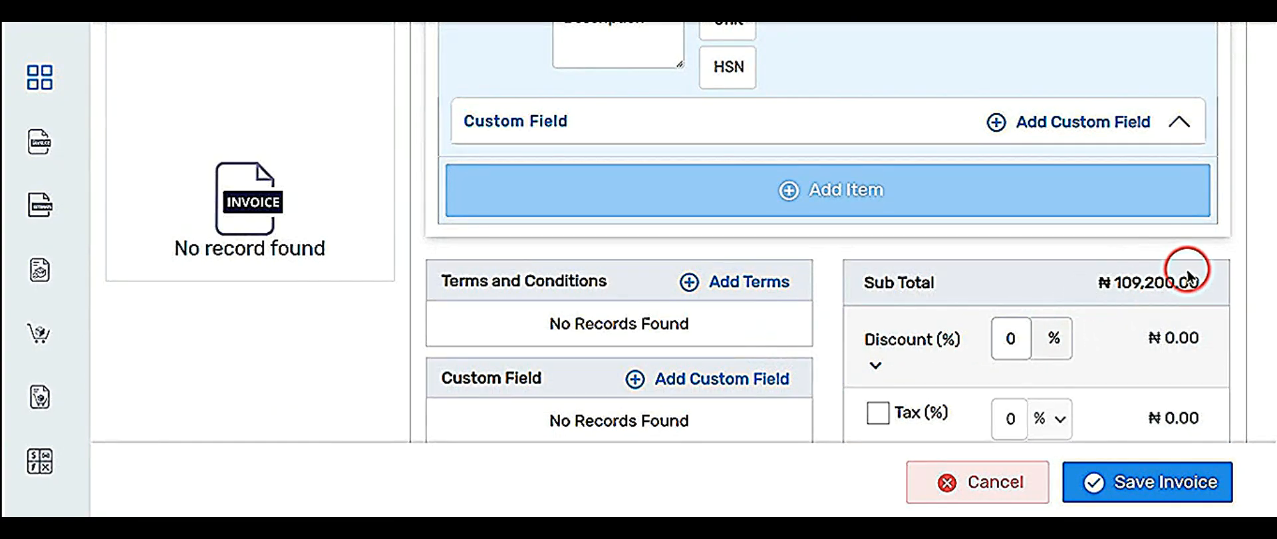
scroll(798, 344, "down", 1)
scroll(798, 344, "down", 4)
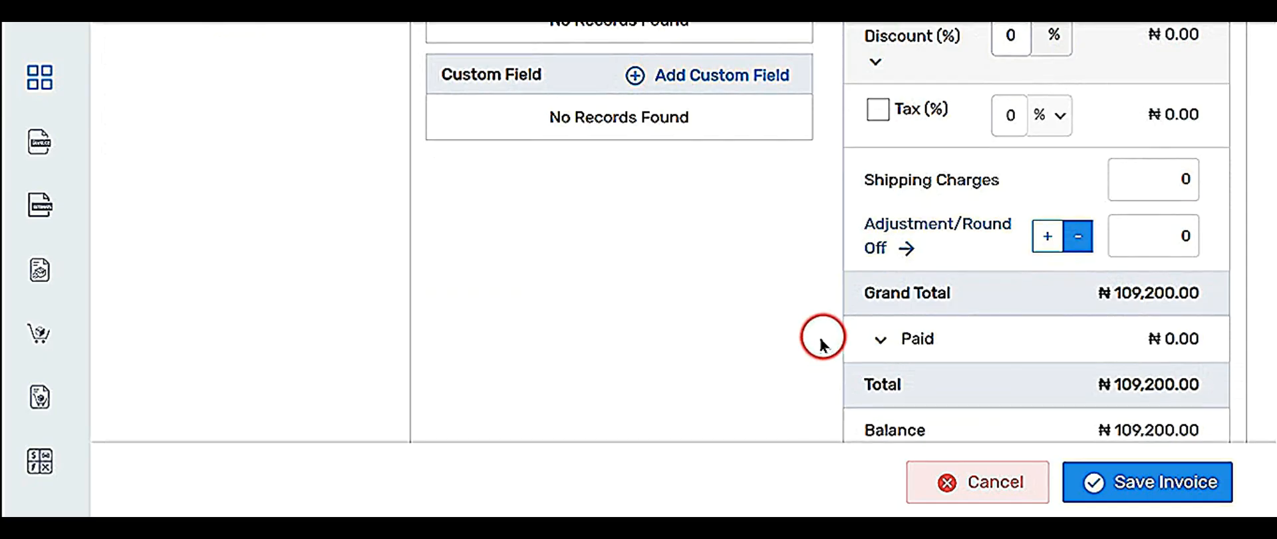
Expand the Paid section and select ACCESS BANK as the payment account.
left_click(878, 339)
scroll(804, 341, "down", 1)
scroll(805, 342, "down", 2)
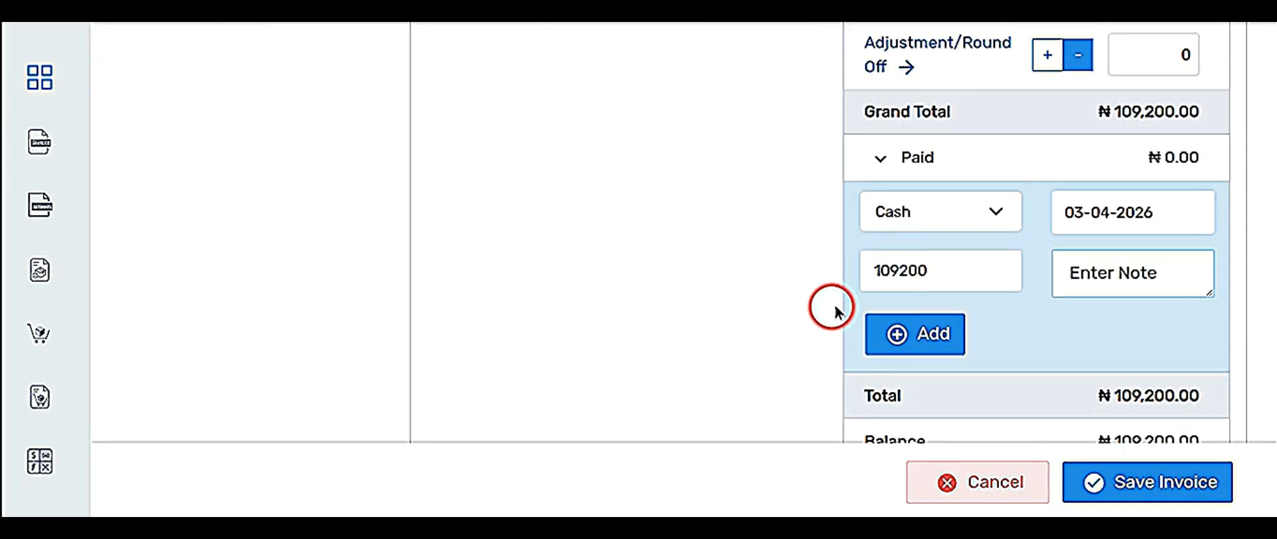
left_click(965, 211)
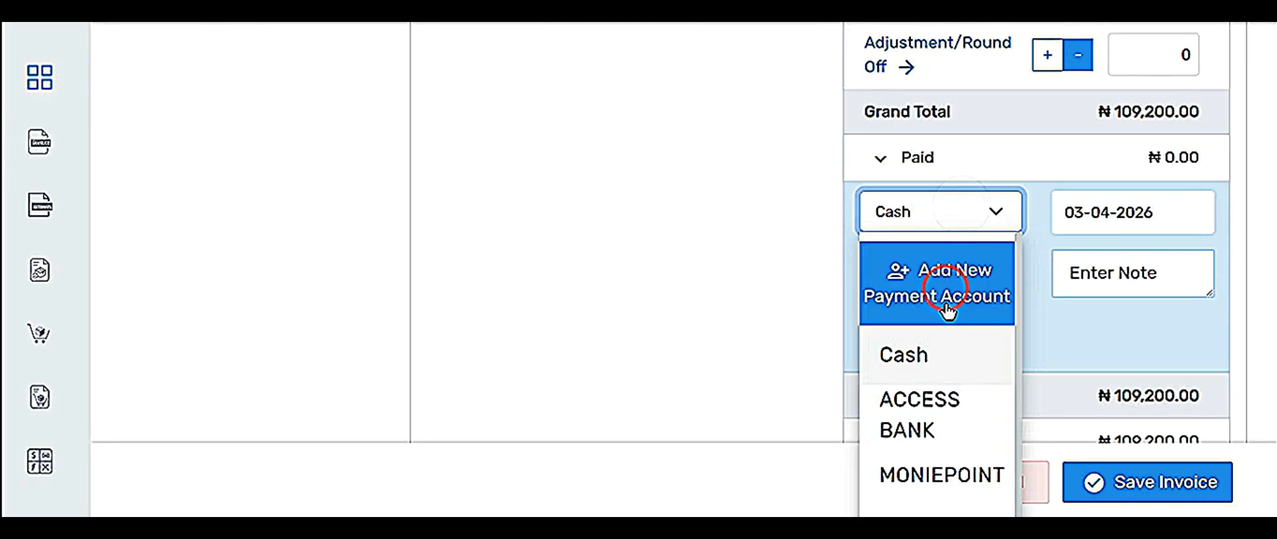
scroll(932, 382, "down", 1)
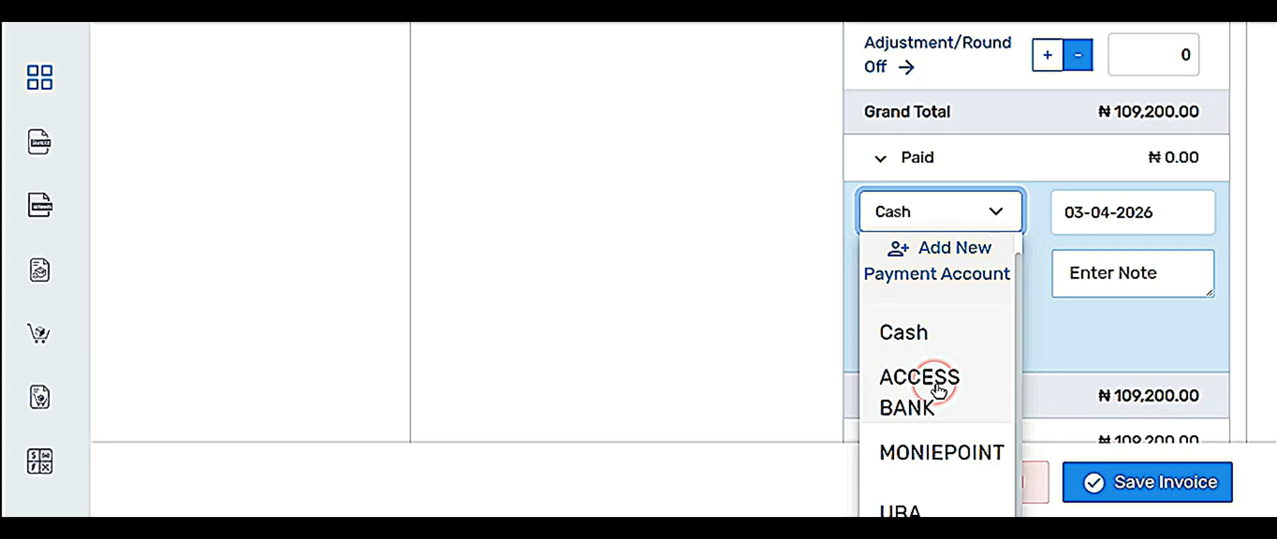
scroll(924, 392, "down", 1)
left_click(932, 349)
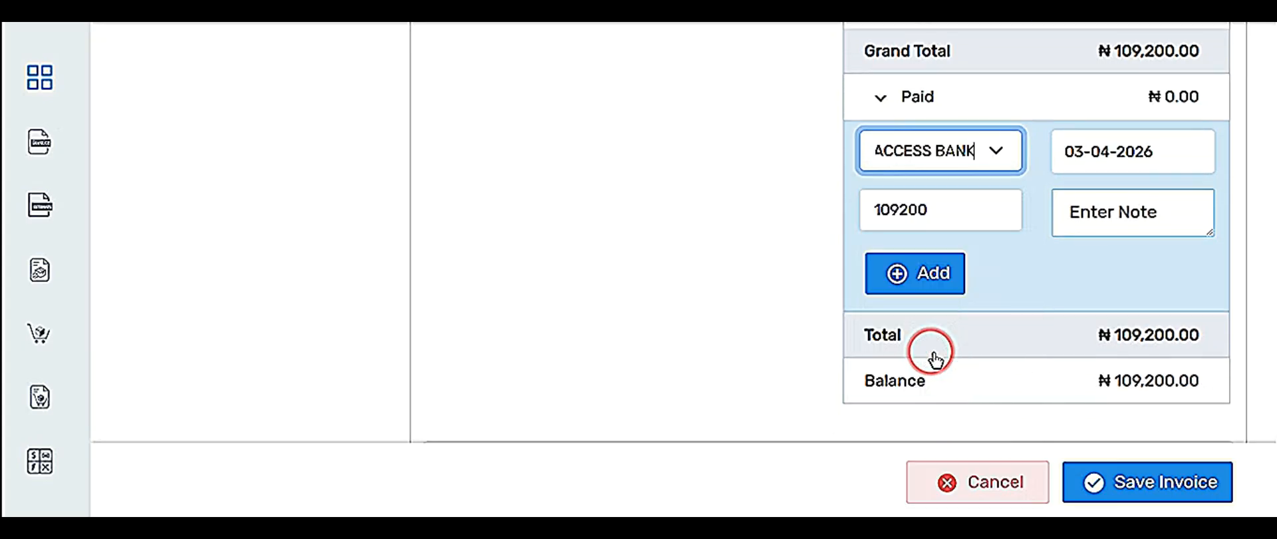
left_click(1095, 145)
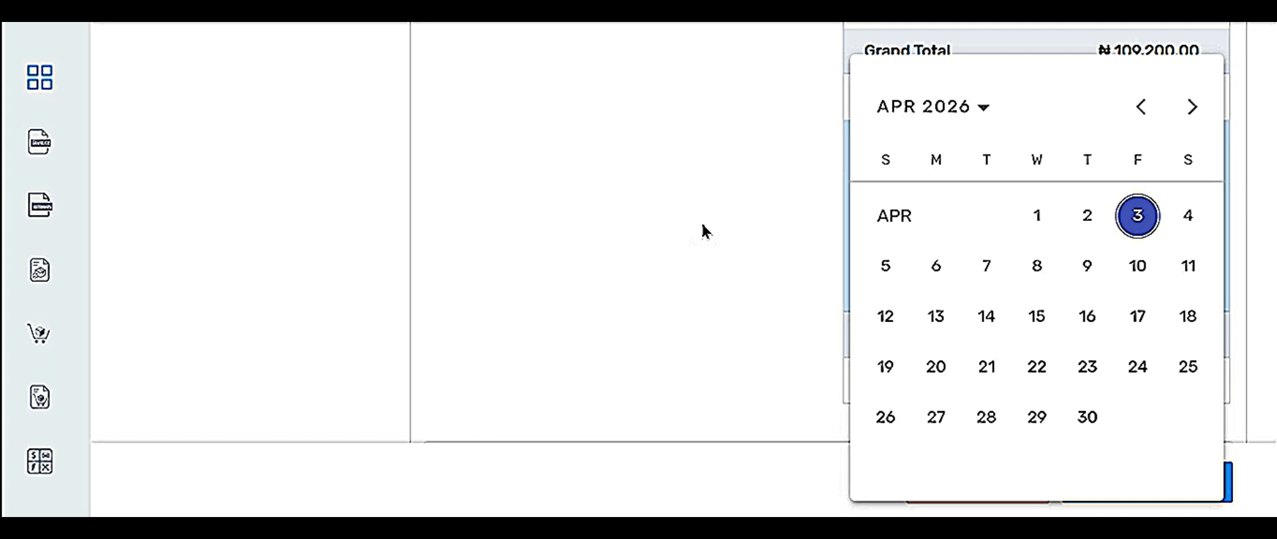
left_click(704, 225)
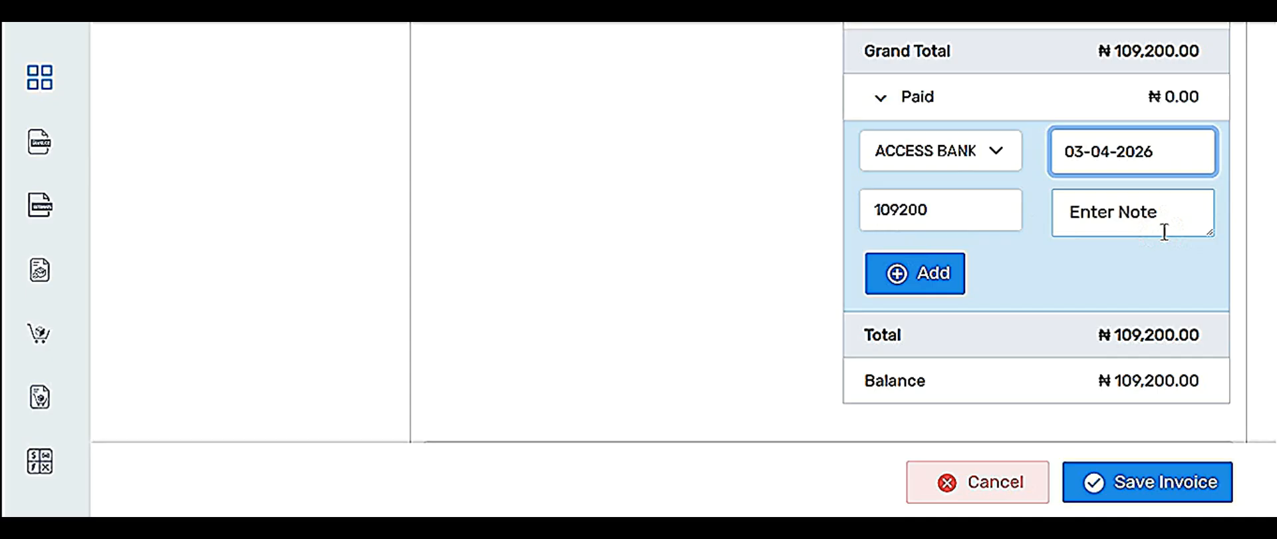
Enter a 70000 payment dated 02-04-2026 and add it, leaving ₦39,200.00 outstanding.
double_click(949, 208)
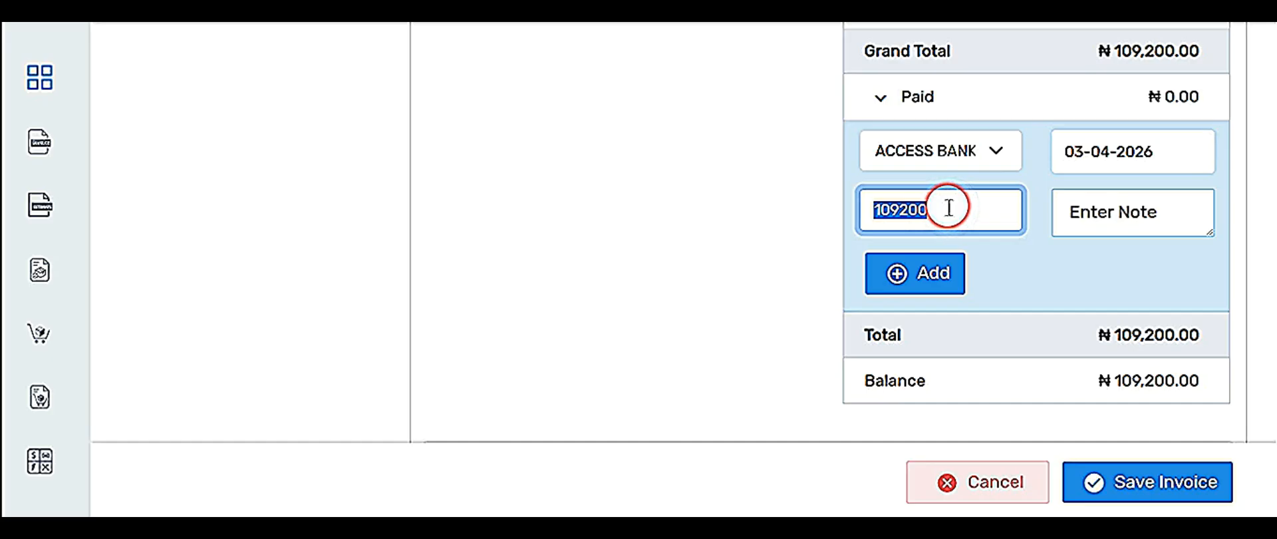
type("700")
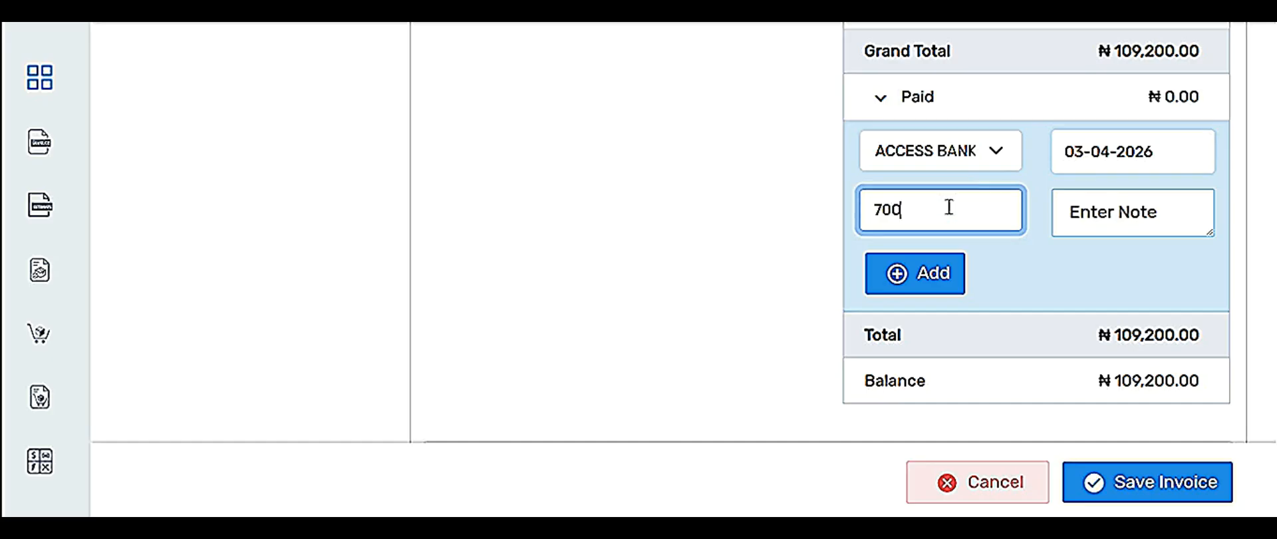
type("00")
left_click(1115, 152)
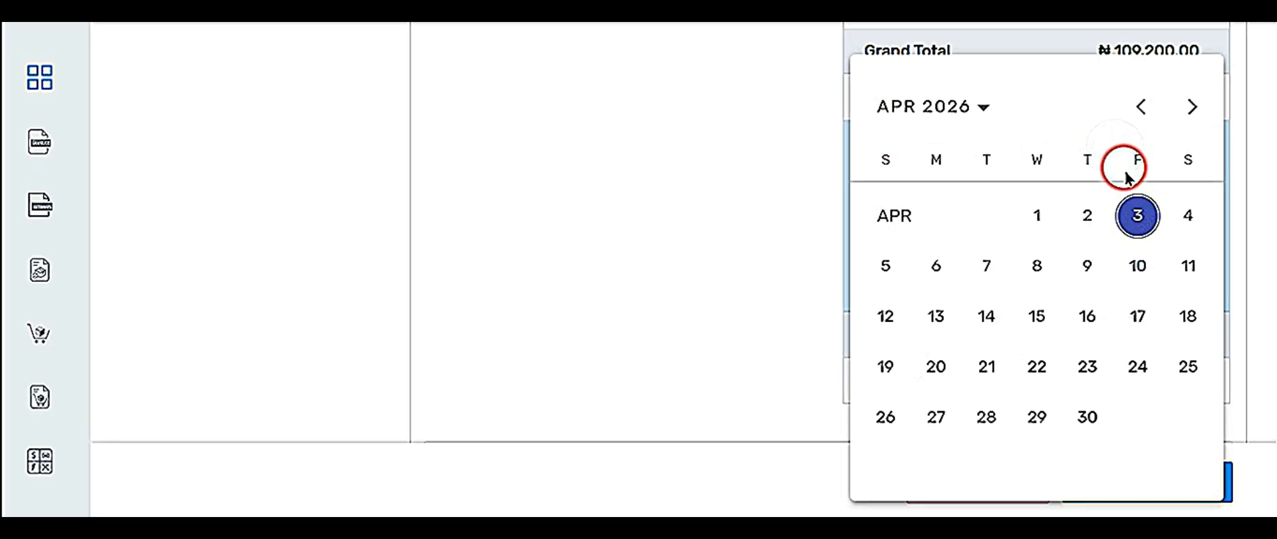
left_click(1088, 215)
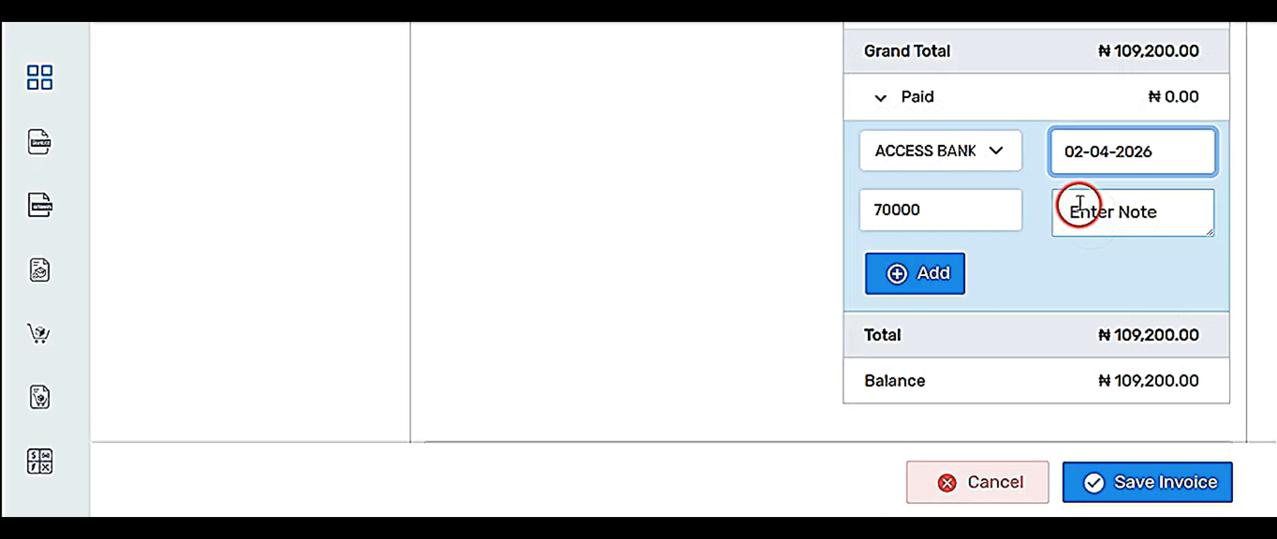
left_click(905, 281)
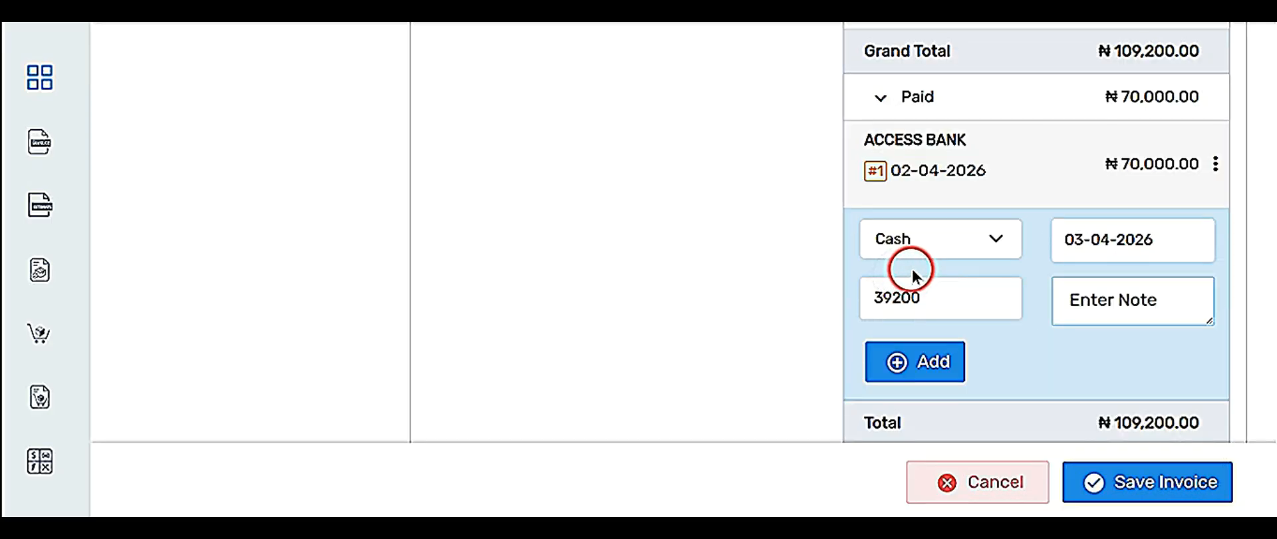
scroll(1070, 212, "down", 1)
scroll(1070, 232, "down", 2)
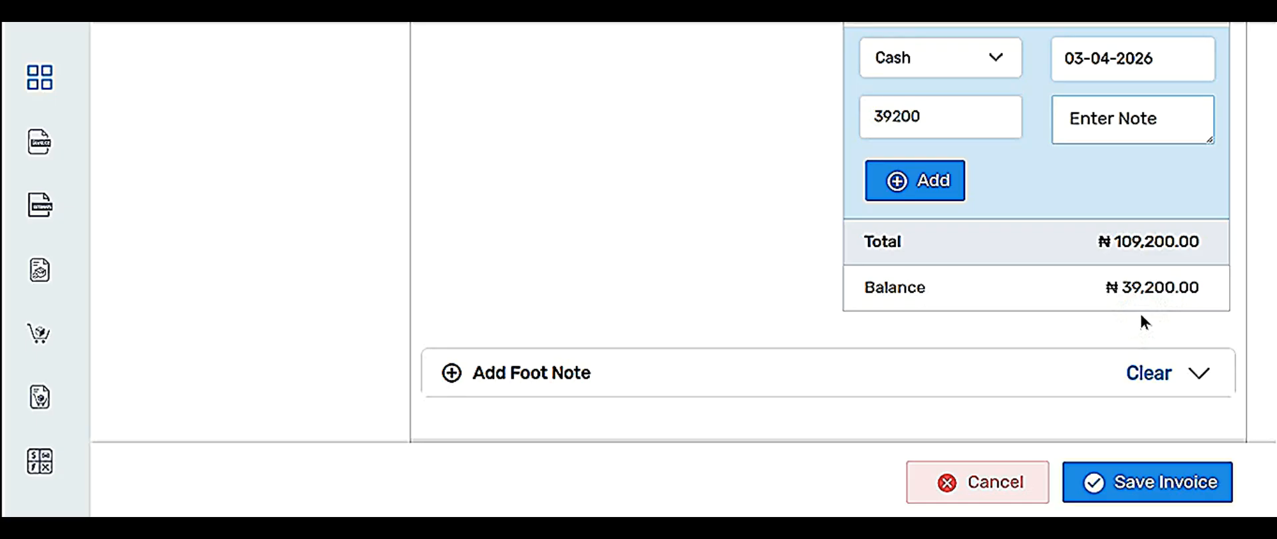
Save INV1 as Partially Received and start a new invoice INV2.
left_click(1124, 497)
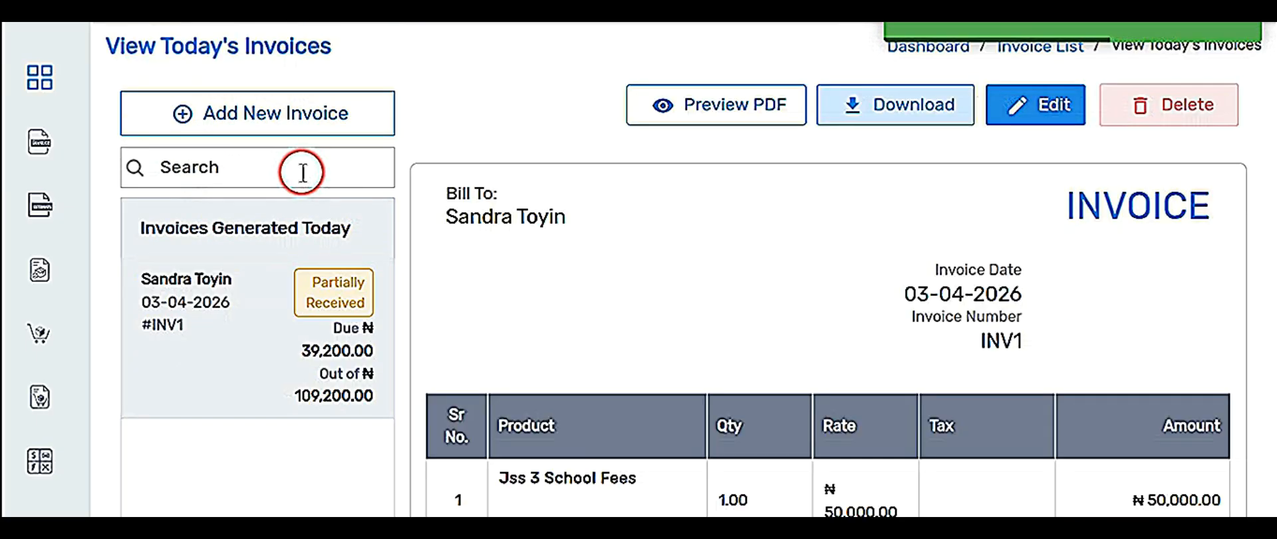
left_click(224, 114)
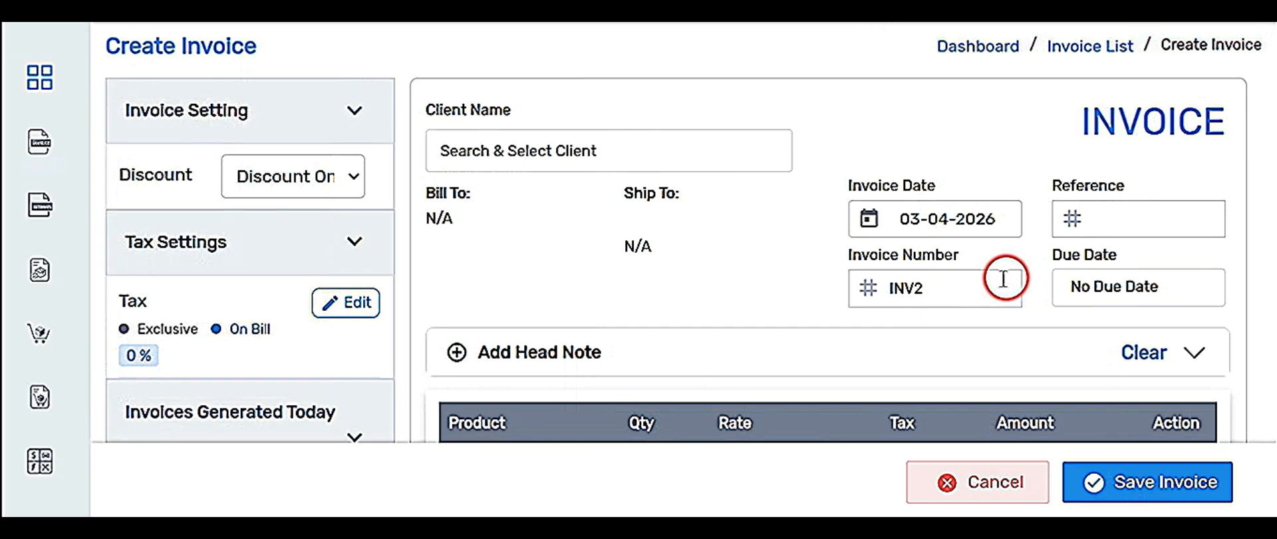
left_click(655, 285)
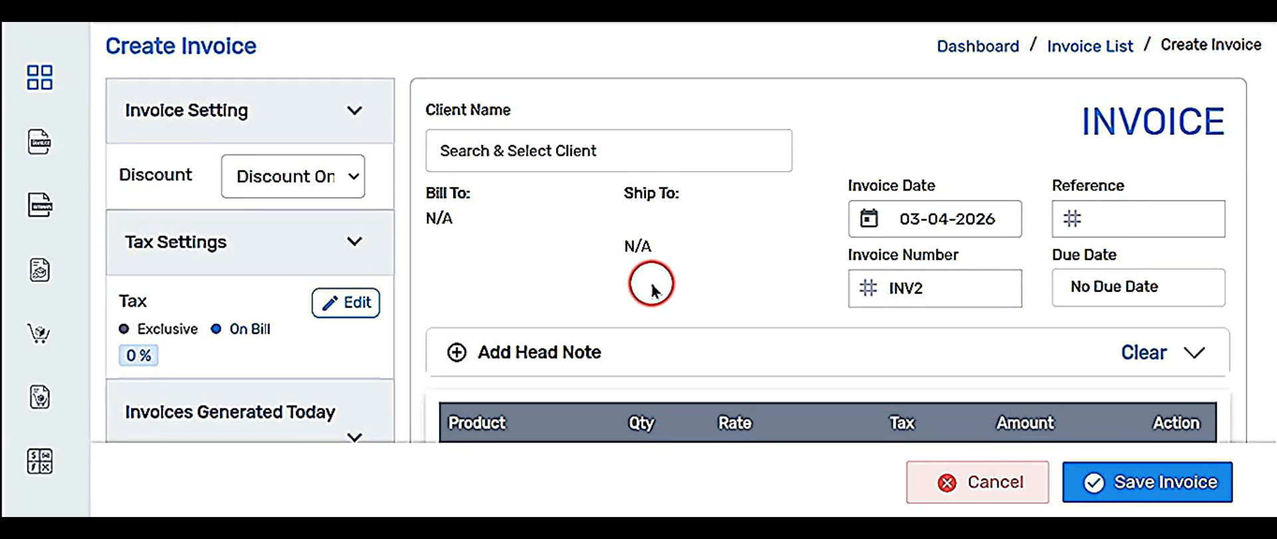
Choose the existing client from the Client Name list for INV2.
left_click(542, 151)
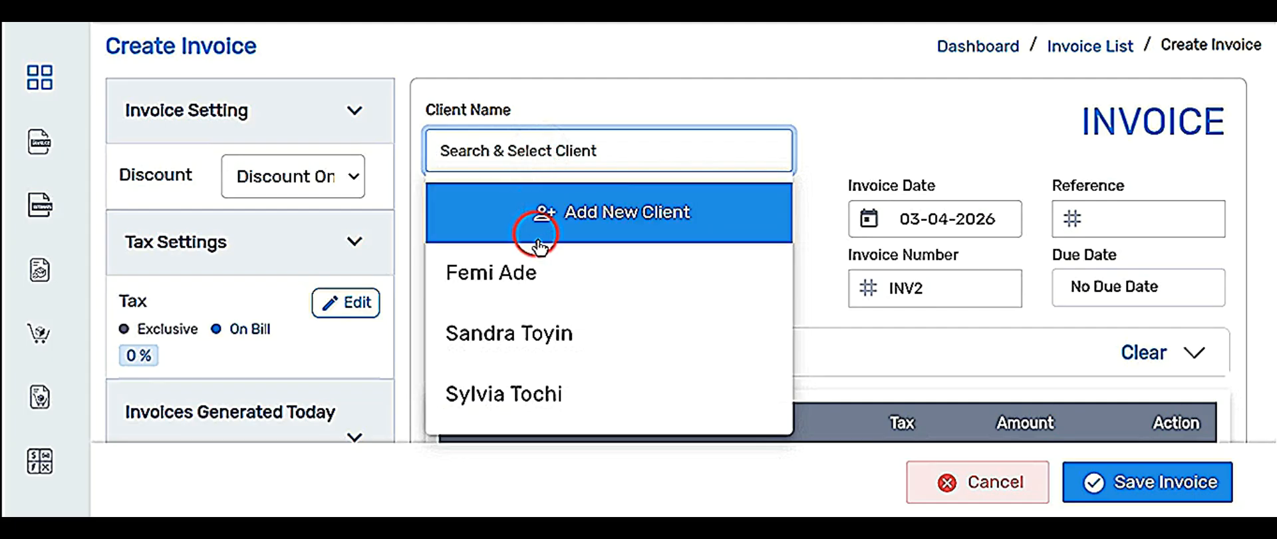
left_click(513, 410)
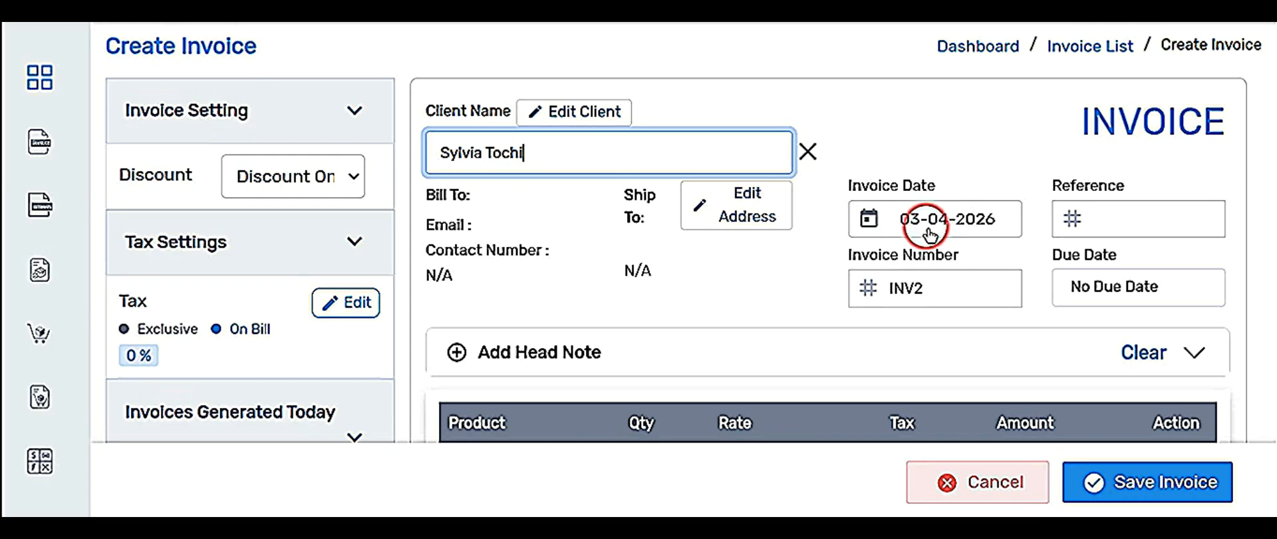
scroll(1071, 166, "down", 1)
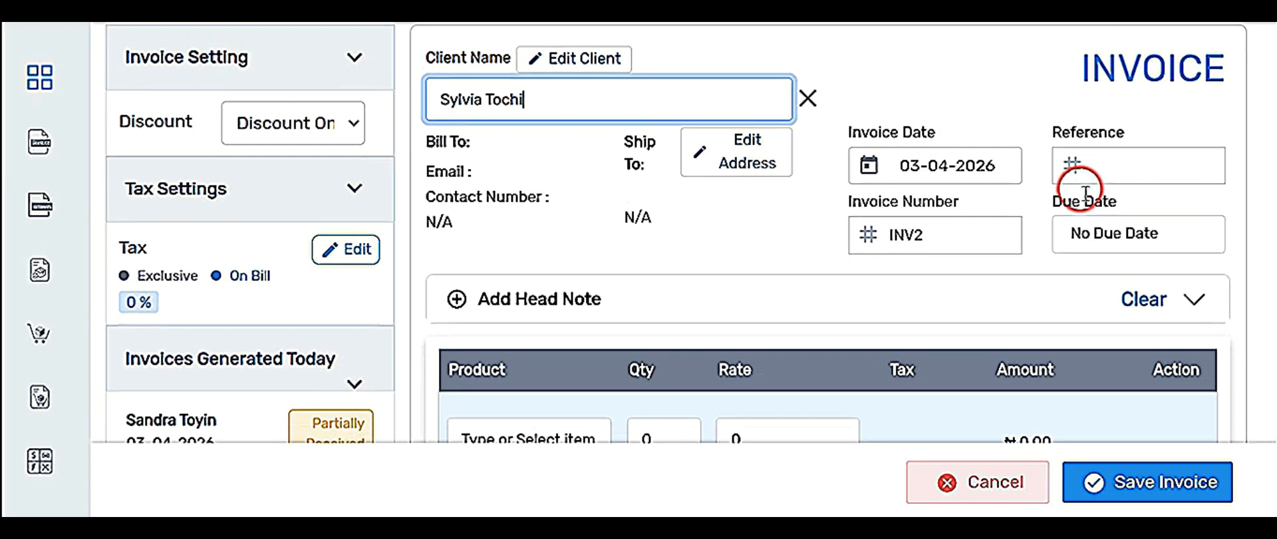
scroll(633, 329, "down", 1)
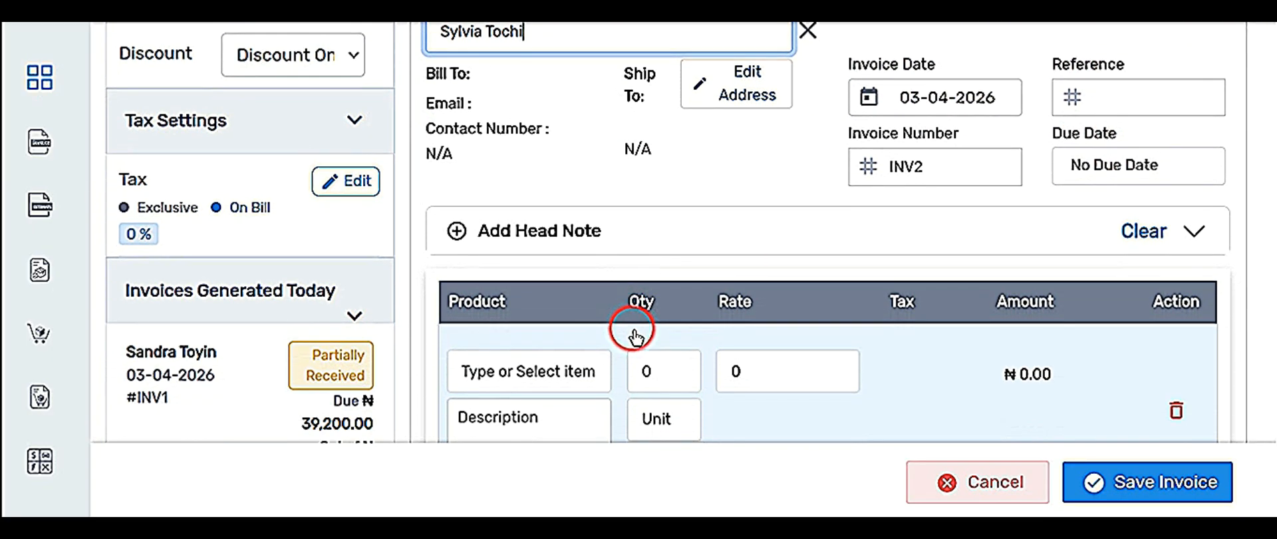
Add SS1 School Fees and SS1 Chemisty Textbook (₦6,000) as the first two lines.
scroll(633, 338, "down", 2)
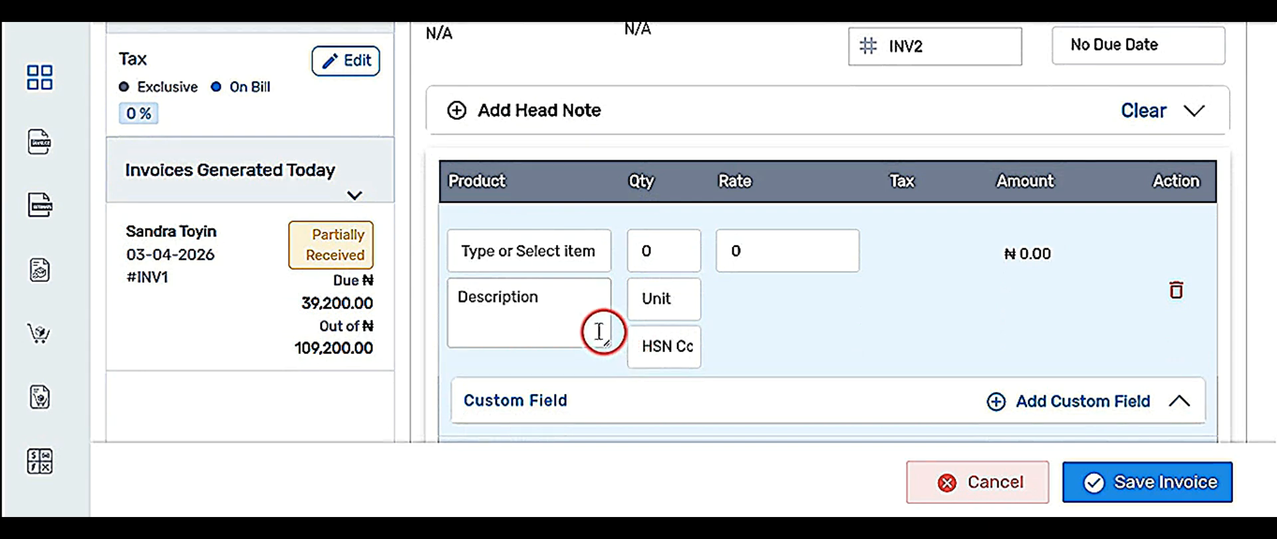
left_click(510, 251)
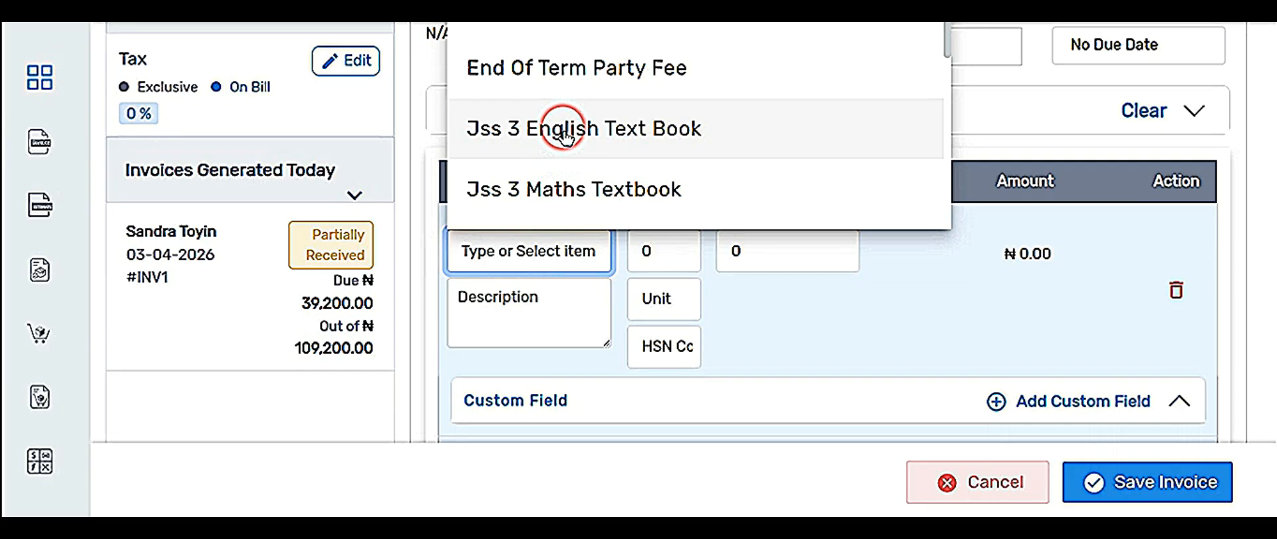
scroll(565, 143, "down", 5)
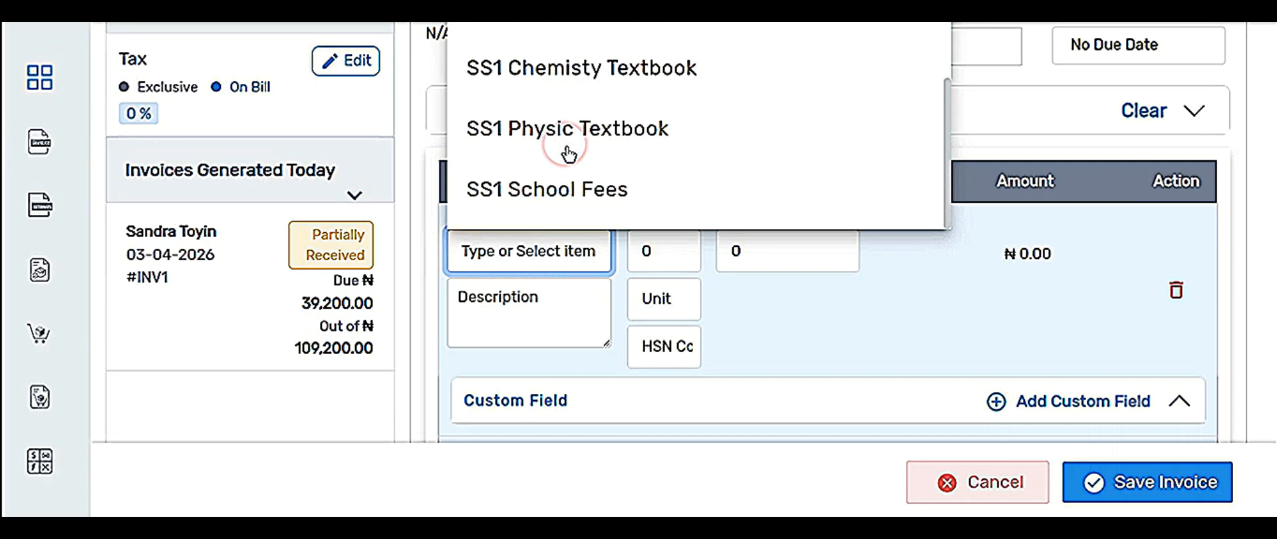
left_click(558, 190)
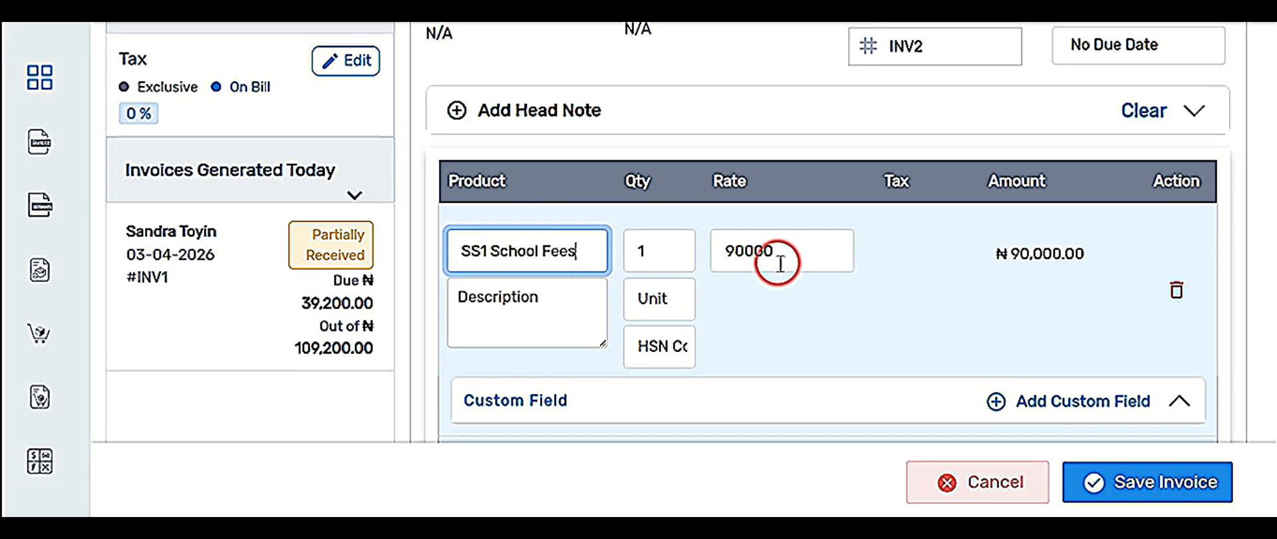
scroll(780, 263, "down", 1)
left_click(780, 406)
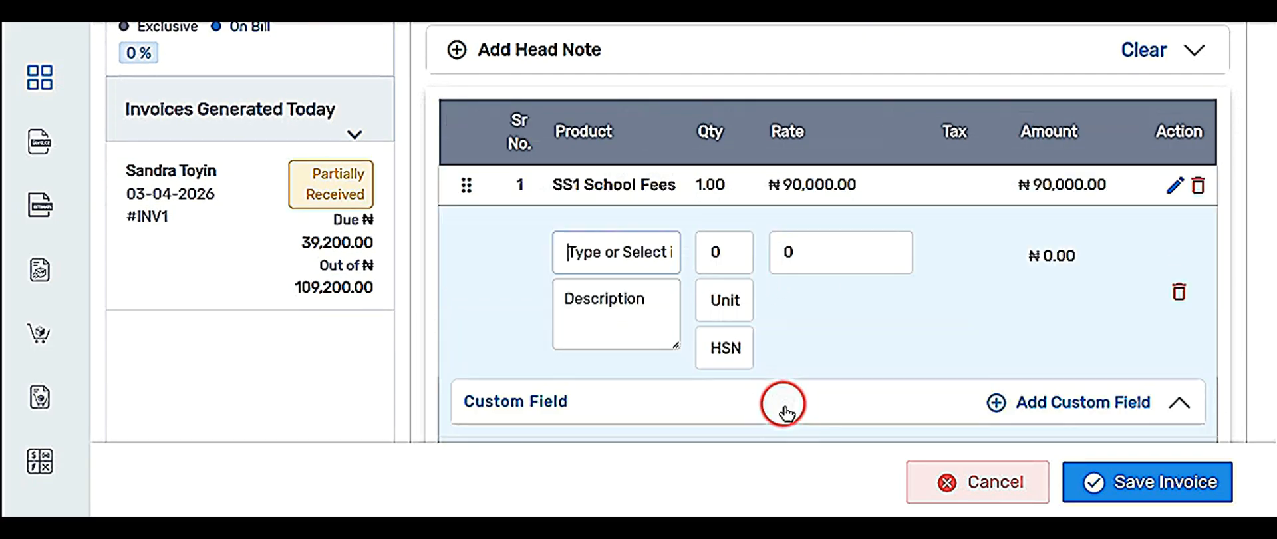
left_click(558, 252)
scroll(684, 142, "down", 4)
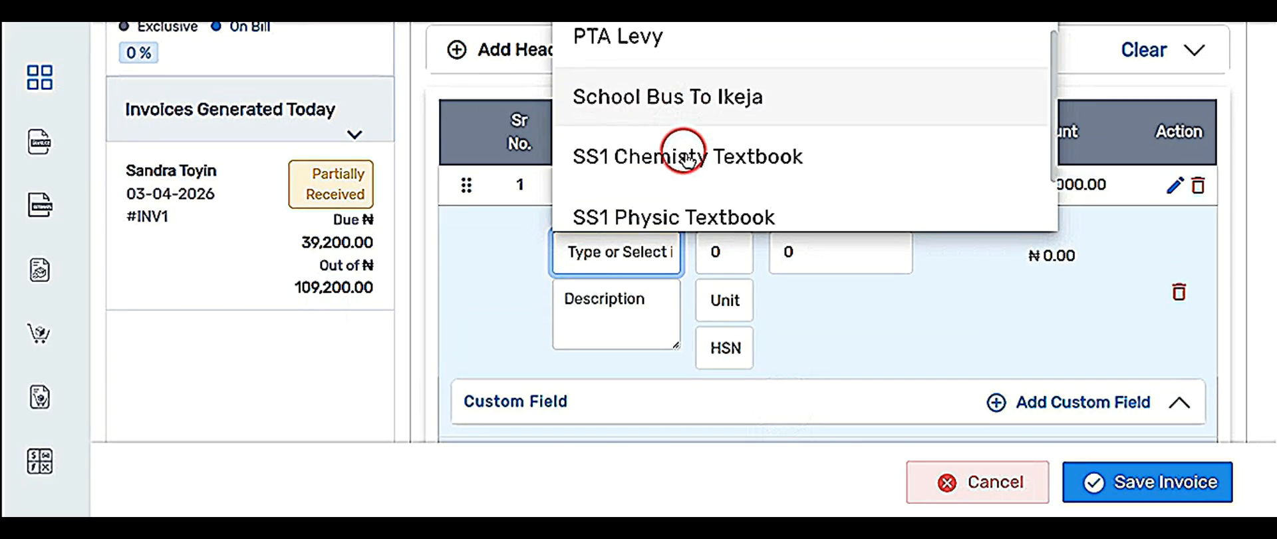
scroll(684, 157, "down", 2)
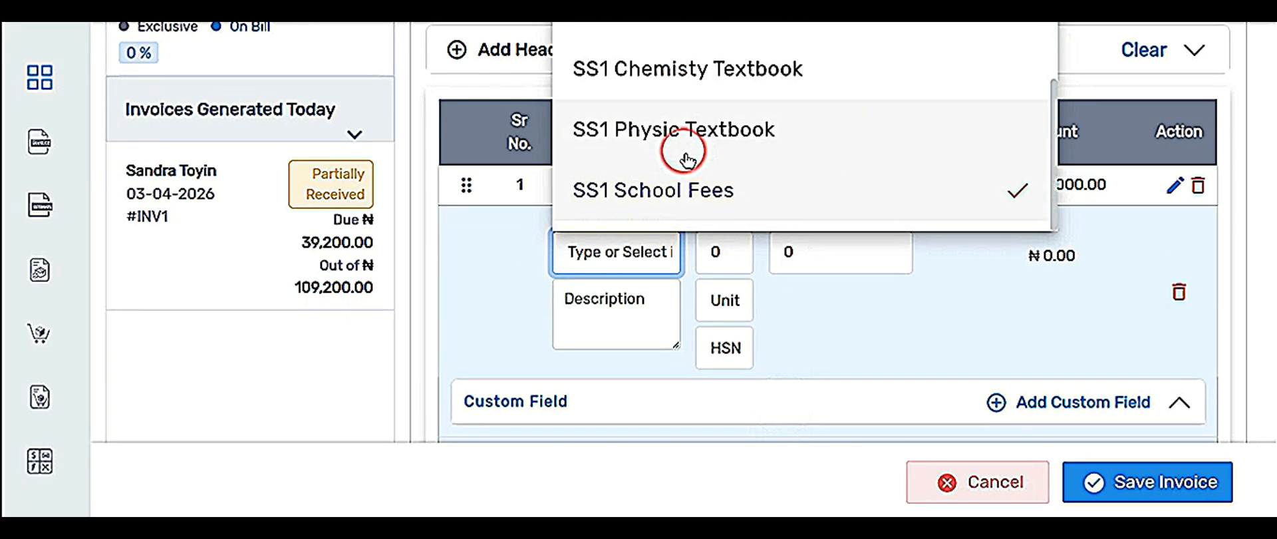
left_click(664, 66)
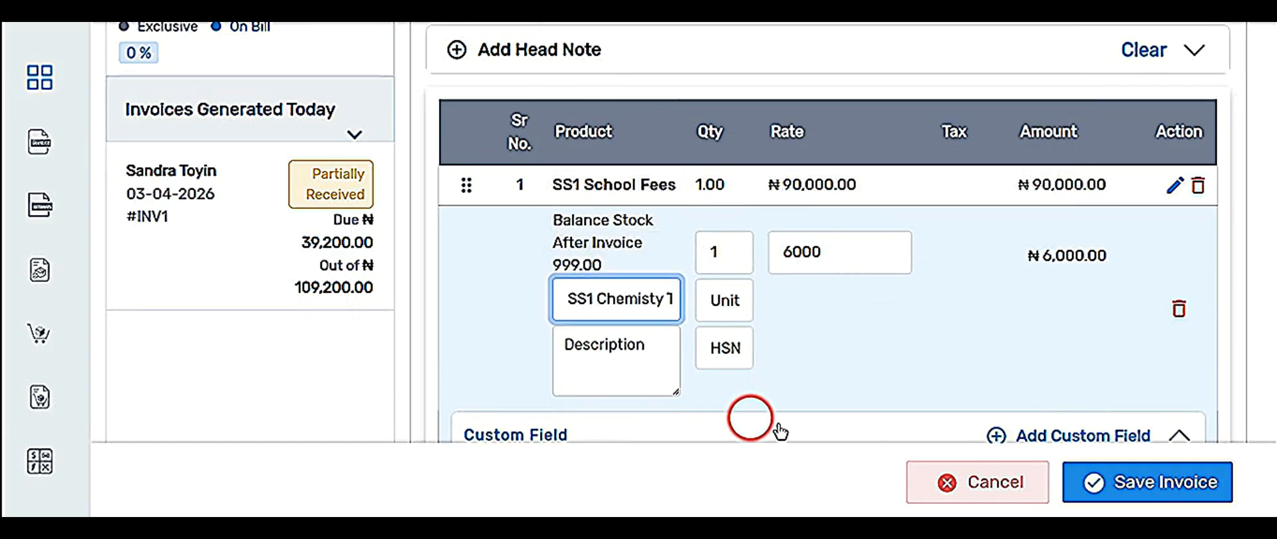
scroll(718, 400, "down", 3)
left_click(598, 307)
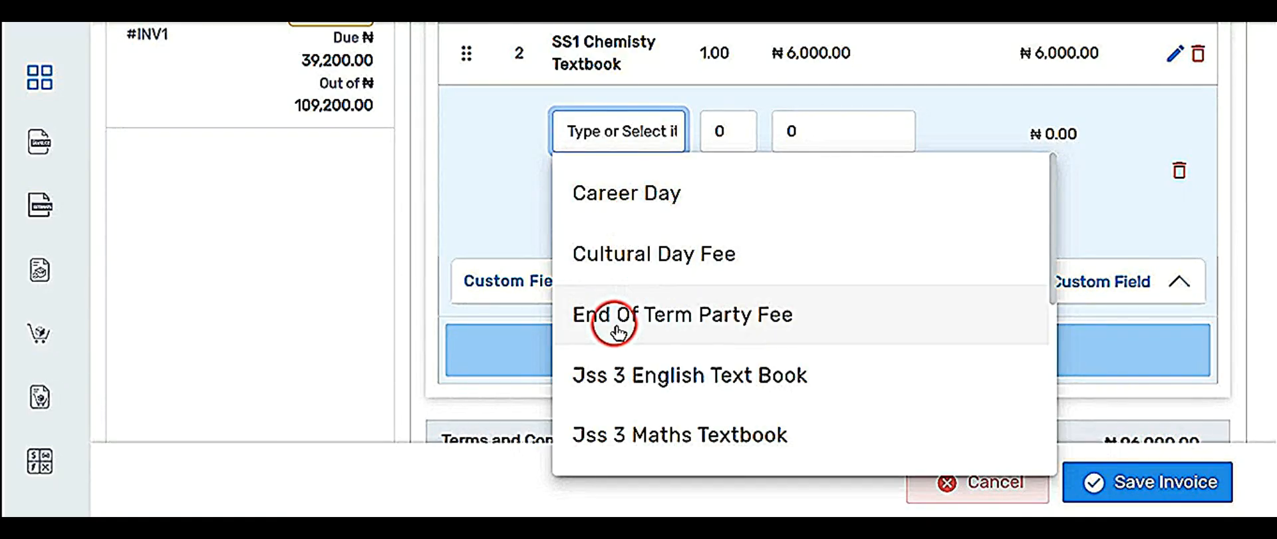
Add SS1 Physic Textbook (₦5,500) and PTA Levy (₦10,000), reaching a ₦111,500.00 subtotal.
scroll(616, 329, "down", 4)
left_click(632, 372)
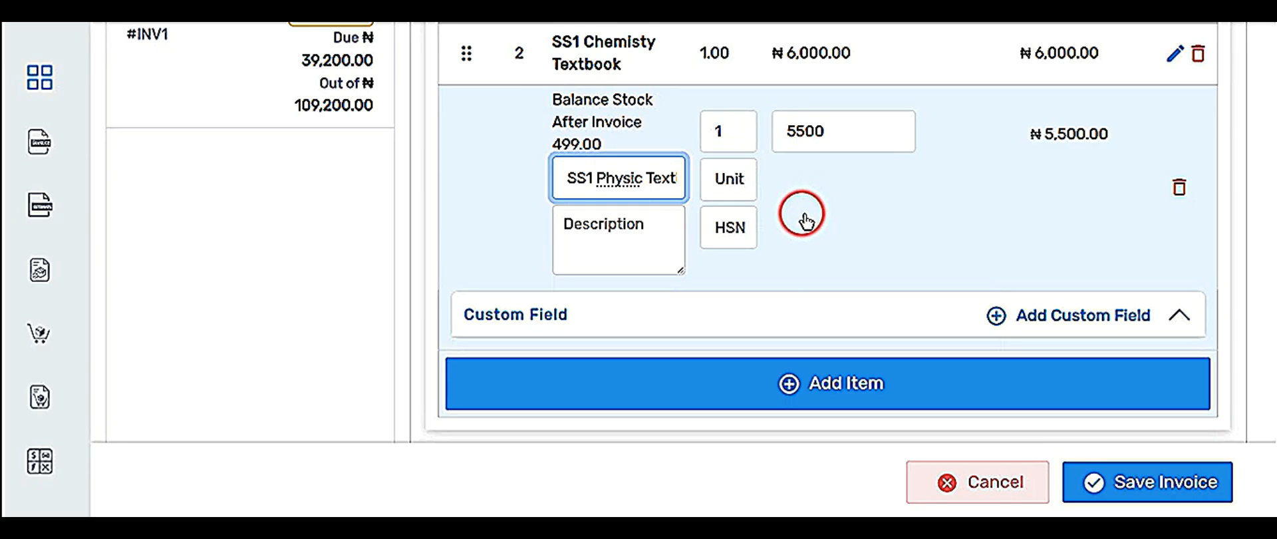
left_click(751, 389)
scroll(677, 389, "down", 2)
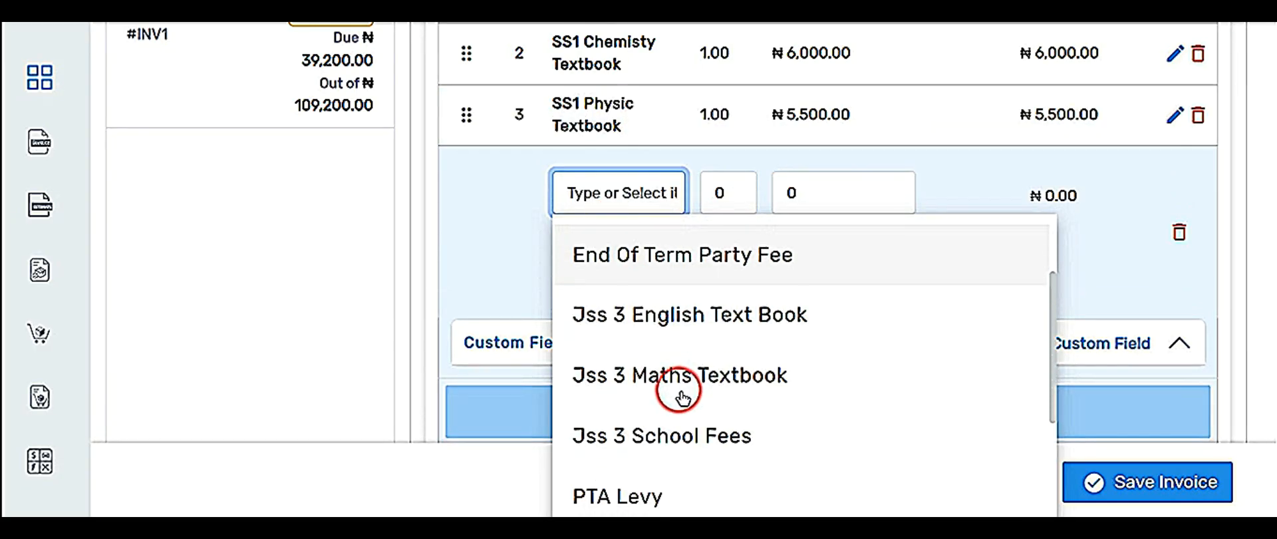
scroll(679, 394, "down", 2)
left_click(669, 390)
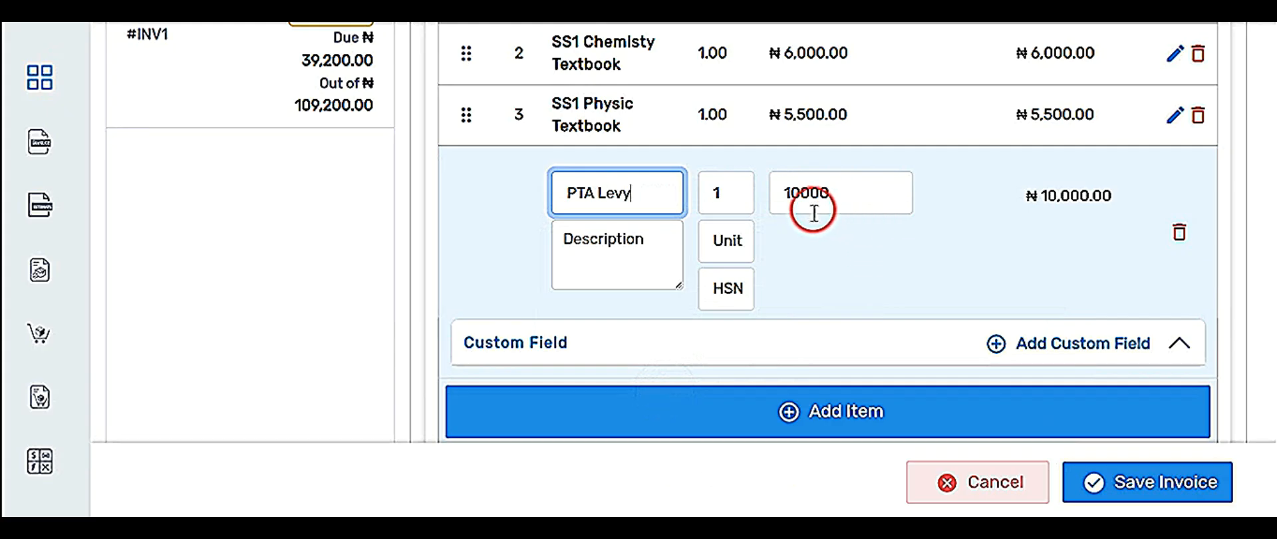
left_click(781, 403)
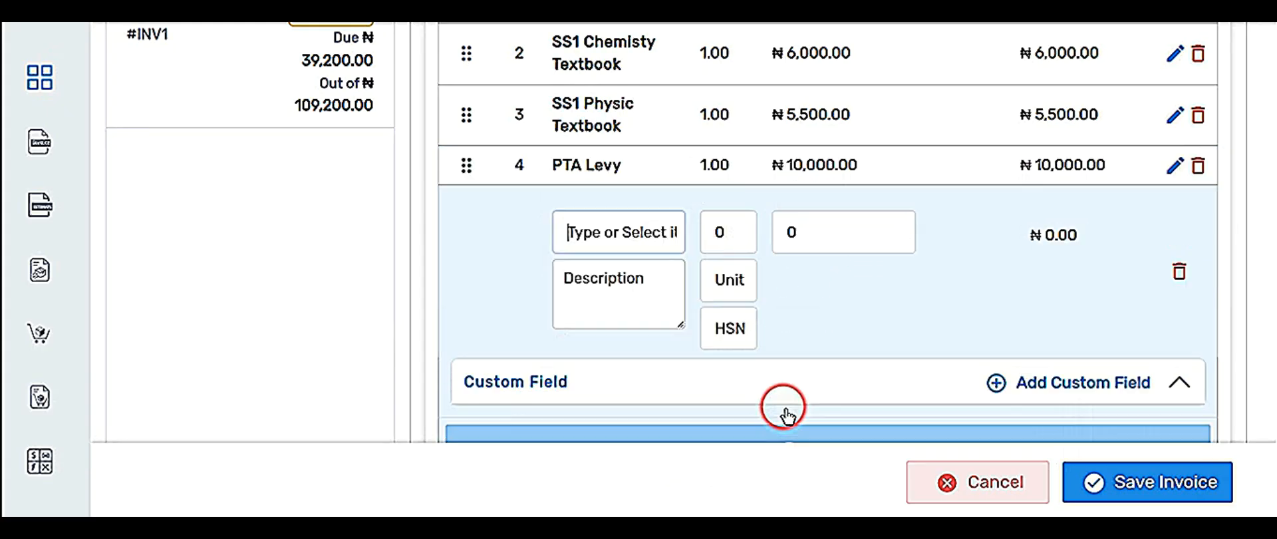
left_click(447, 296)
scroll(983, 291, "down", 5)
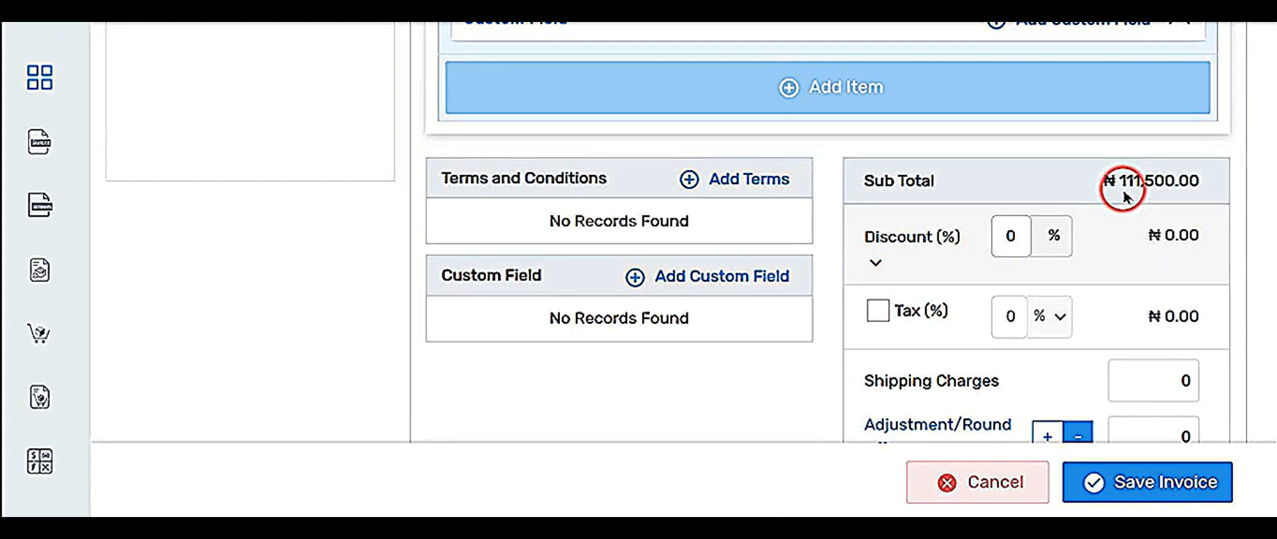
Record a ₦111,500.00 MONIEPOINT payment dated 03-04-2026 on INV2, leaving a ₦0.00 balance.
scroll(1017, 289, "down", 5)
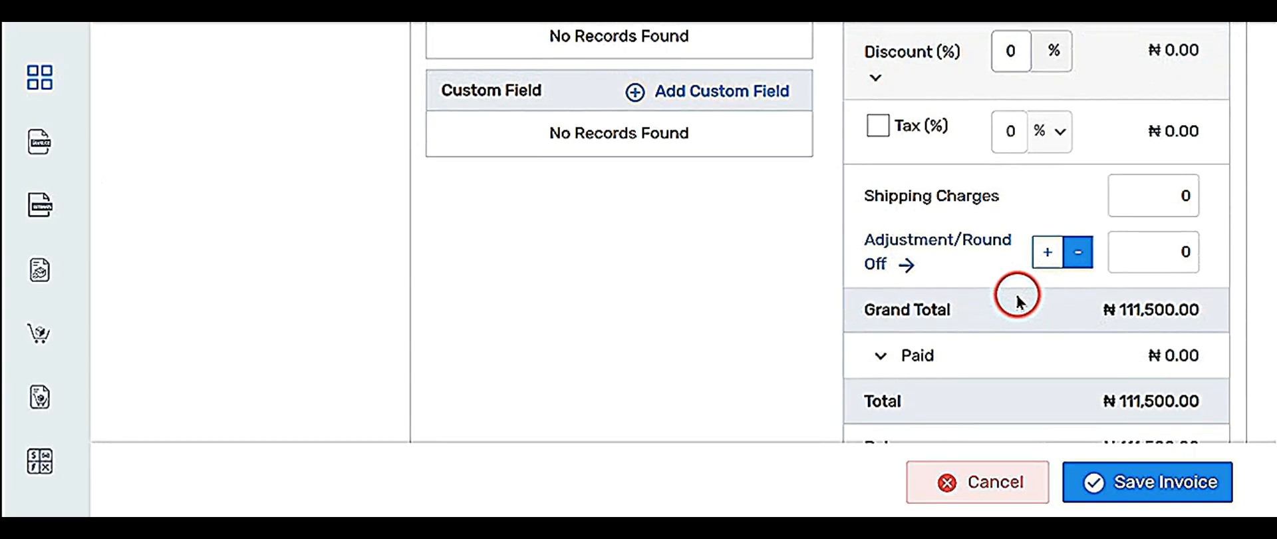
left_click(883, 238)
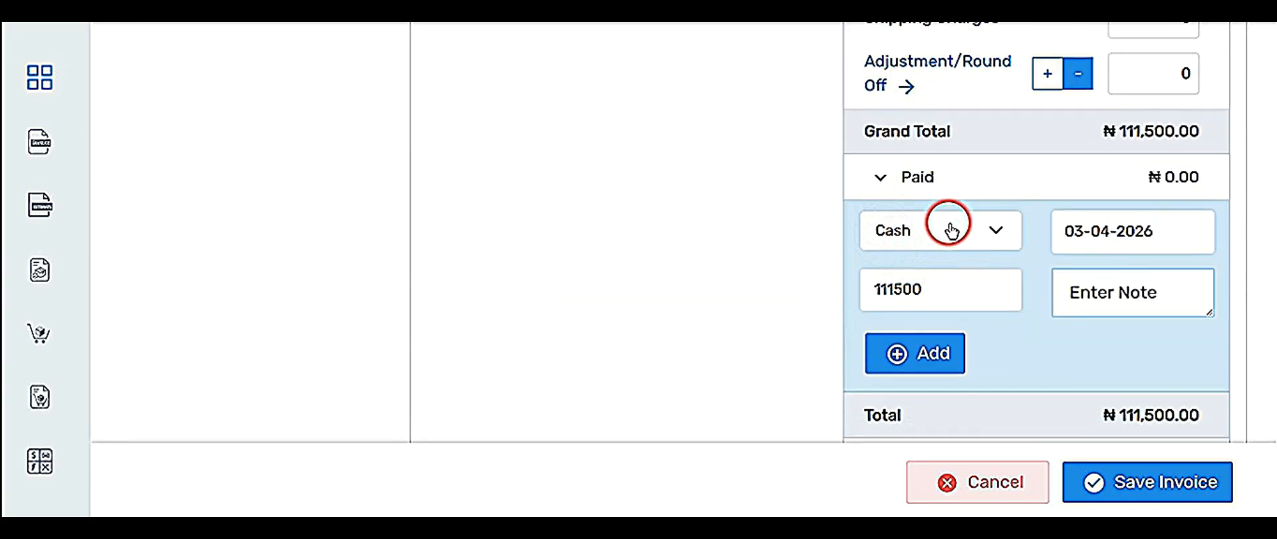
left_click(947, 232)
scroll(953, 316, "down", 2)
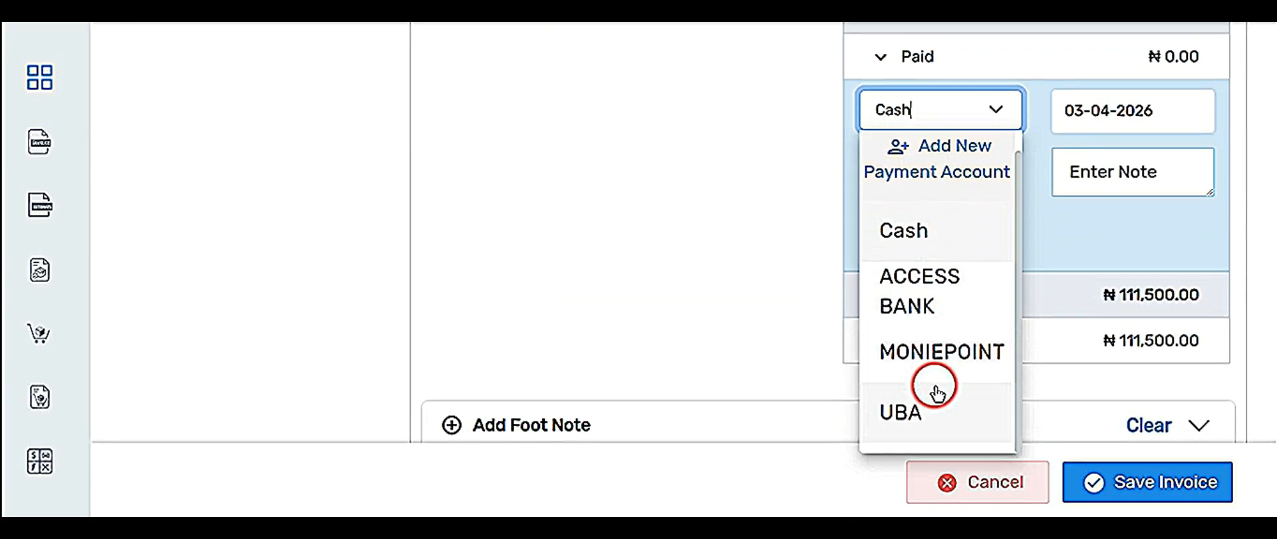
left_click(918, 351)
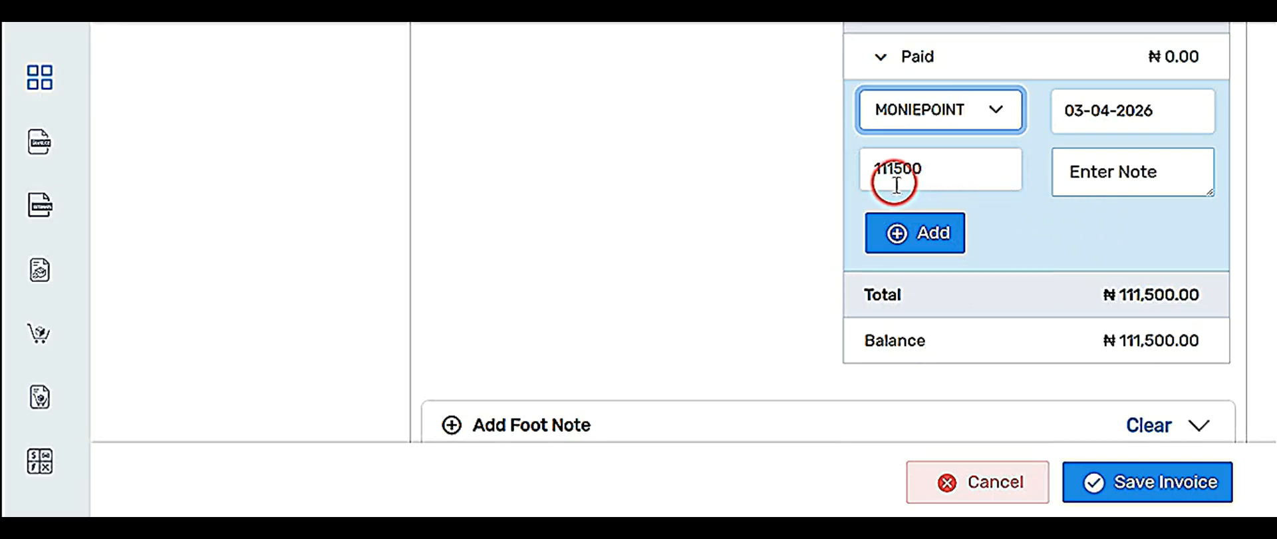
left_click(1106, 166)
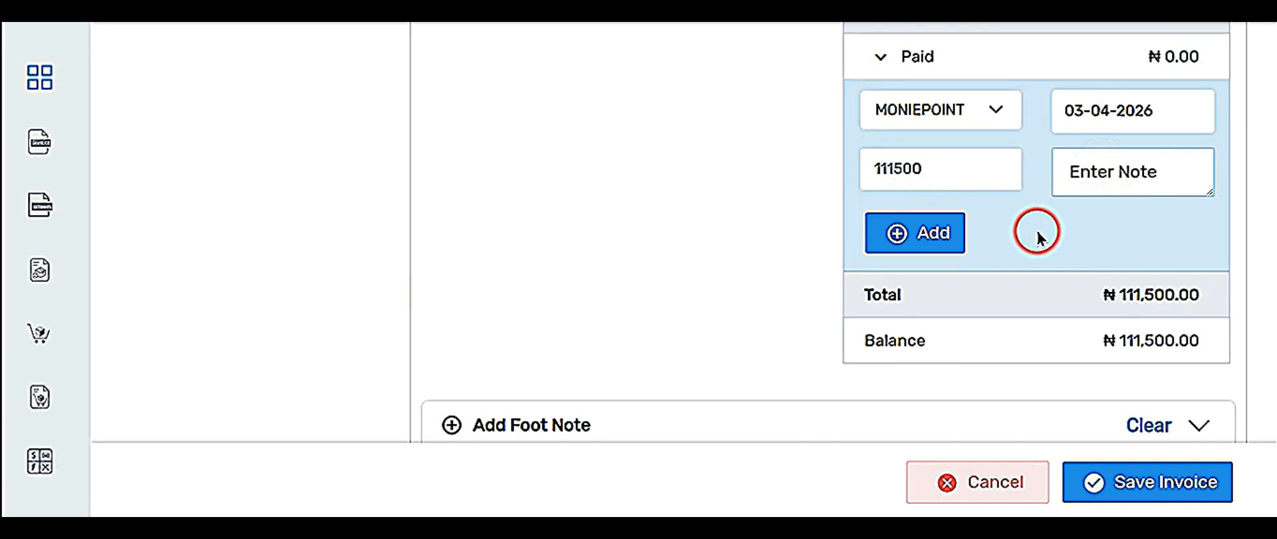
left_click(916, 241)
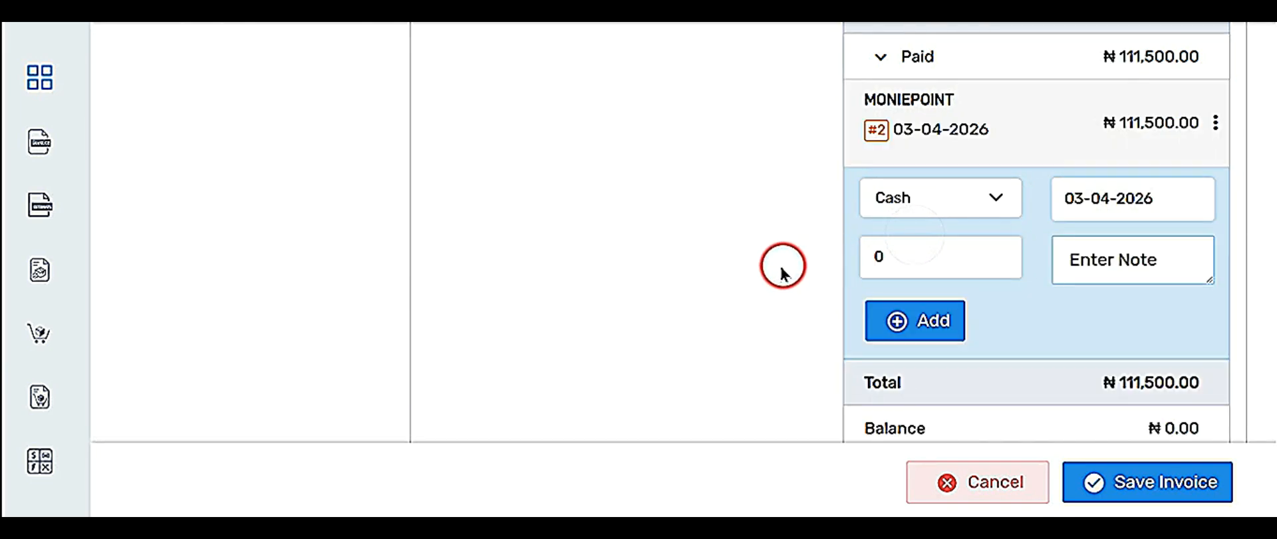
scroll(791, 276, "down", 3)
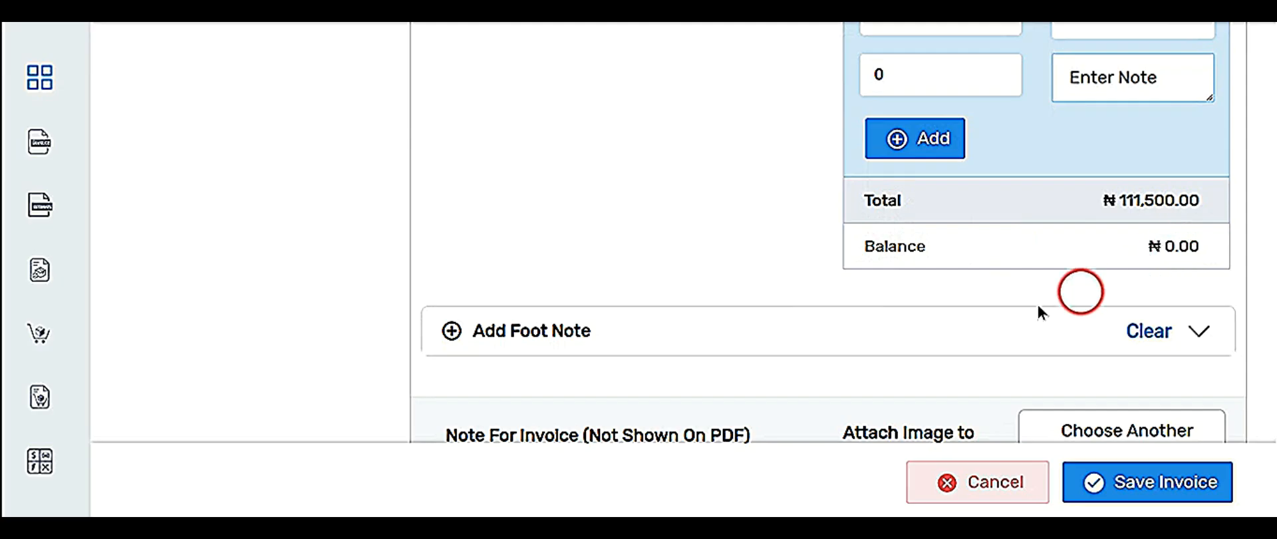
Skip the image and note, then save INV2 as Received for ₦111,500.00.
scroll(998, 312, "down", 3)
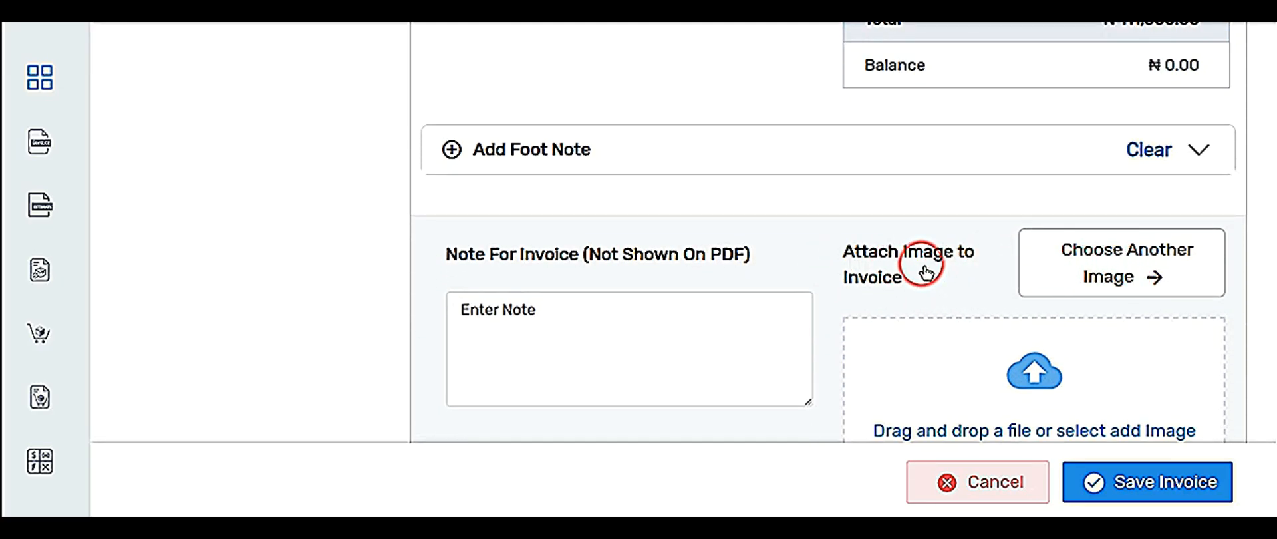
left_click(1091, 272)
left_click(722, 90)
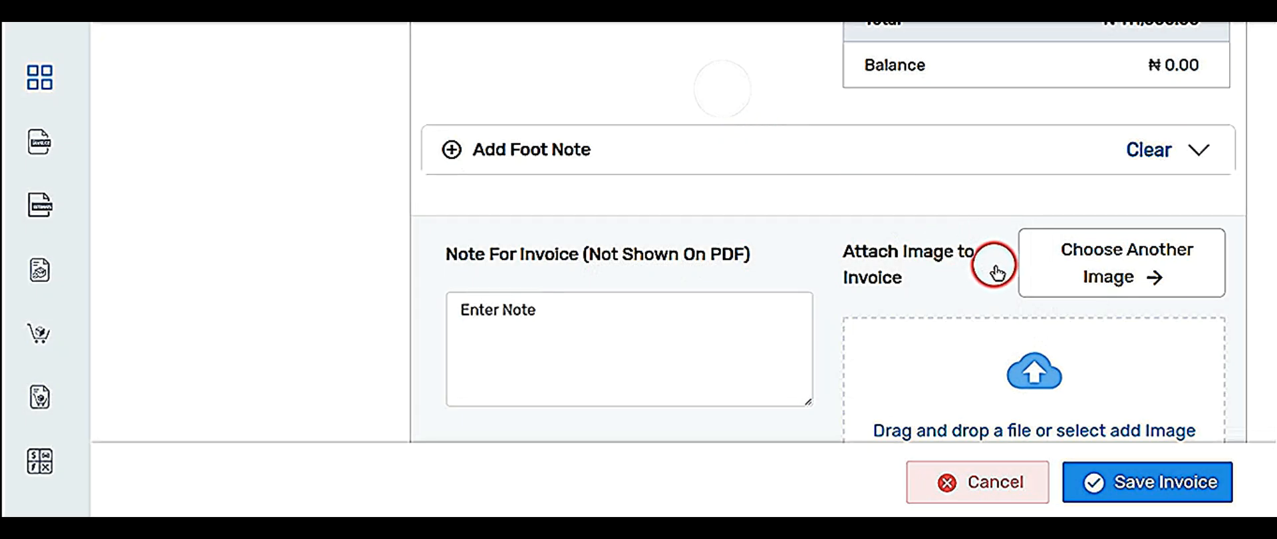
left_click(588, 338)
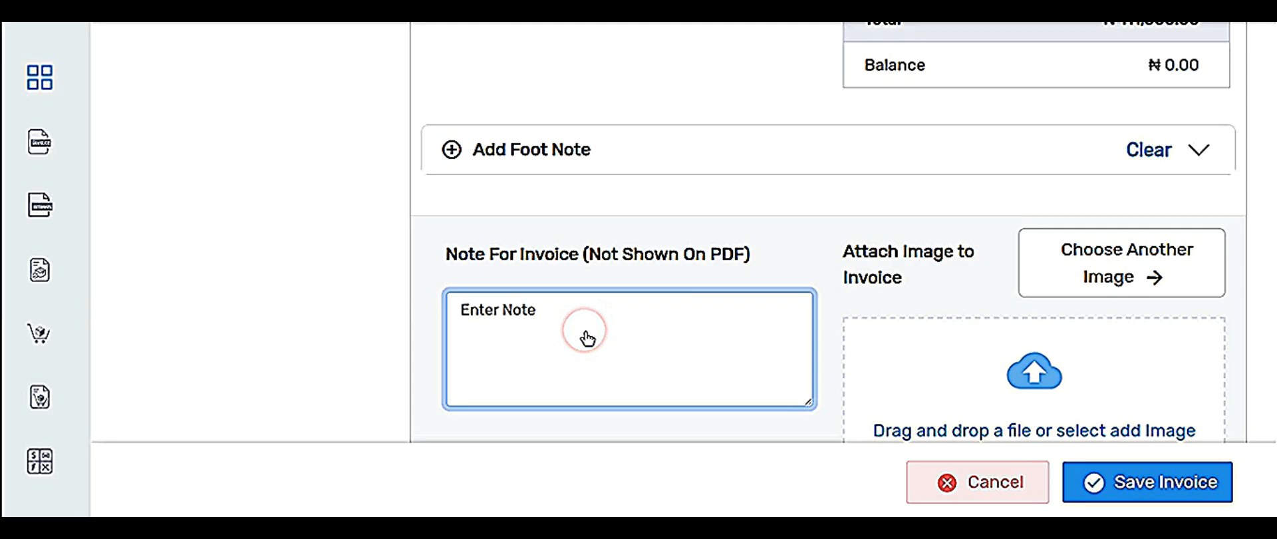
scroll(957, 348, "down", 1)
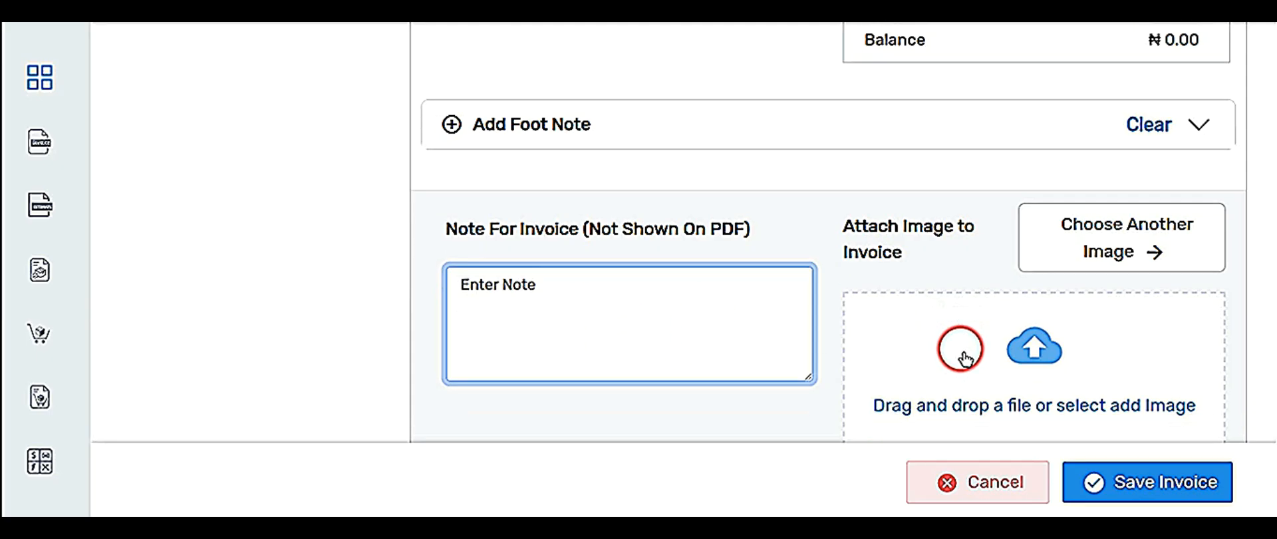
left_click(1175, 493)
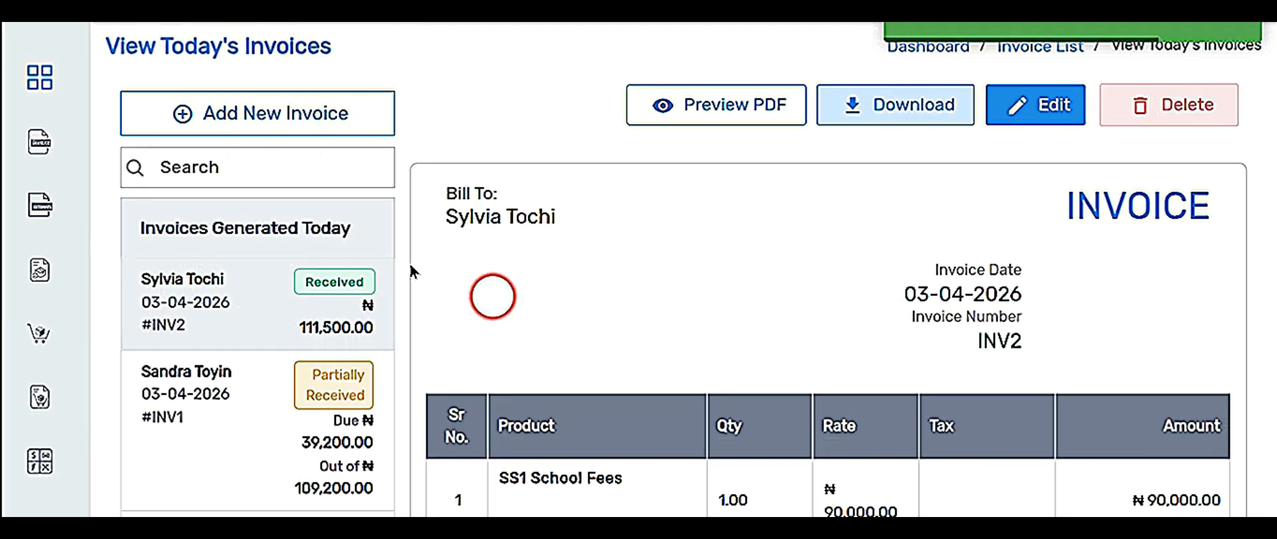
mouse_move(40, 141)
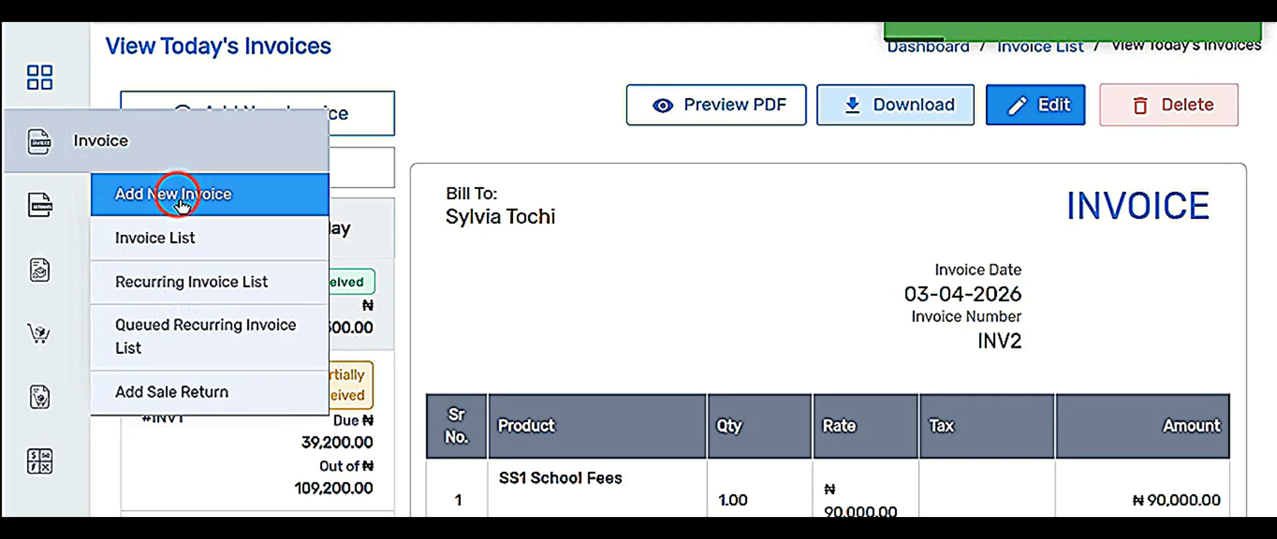
From the Invoice List, start a blank Create Invoice form for INV3.
left_click(165, 237)
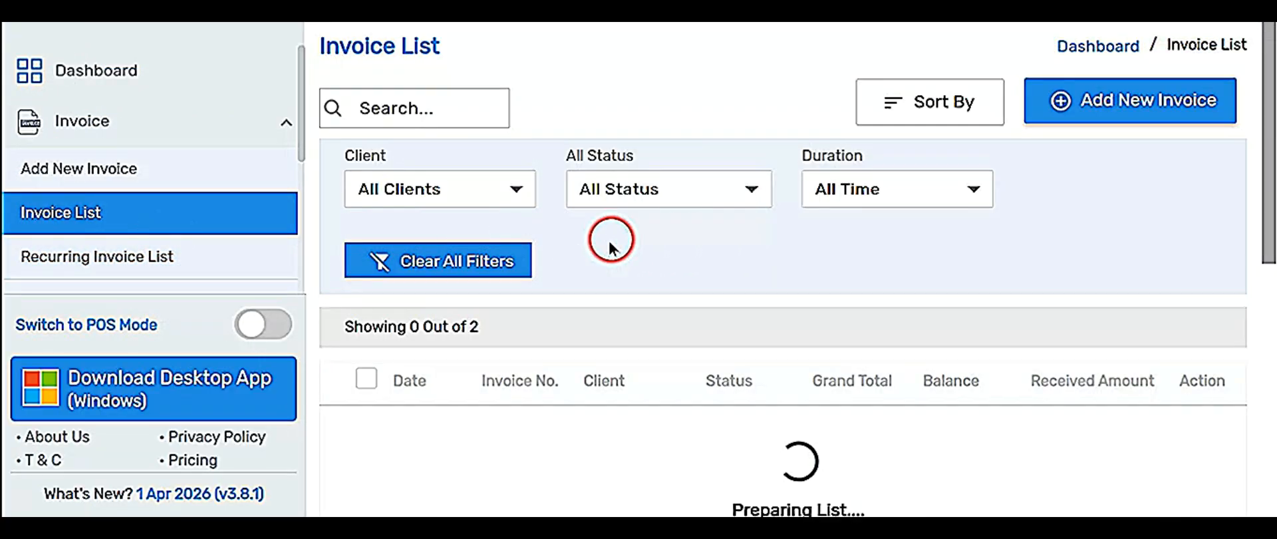
scroll(606, 246, "down", 2)
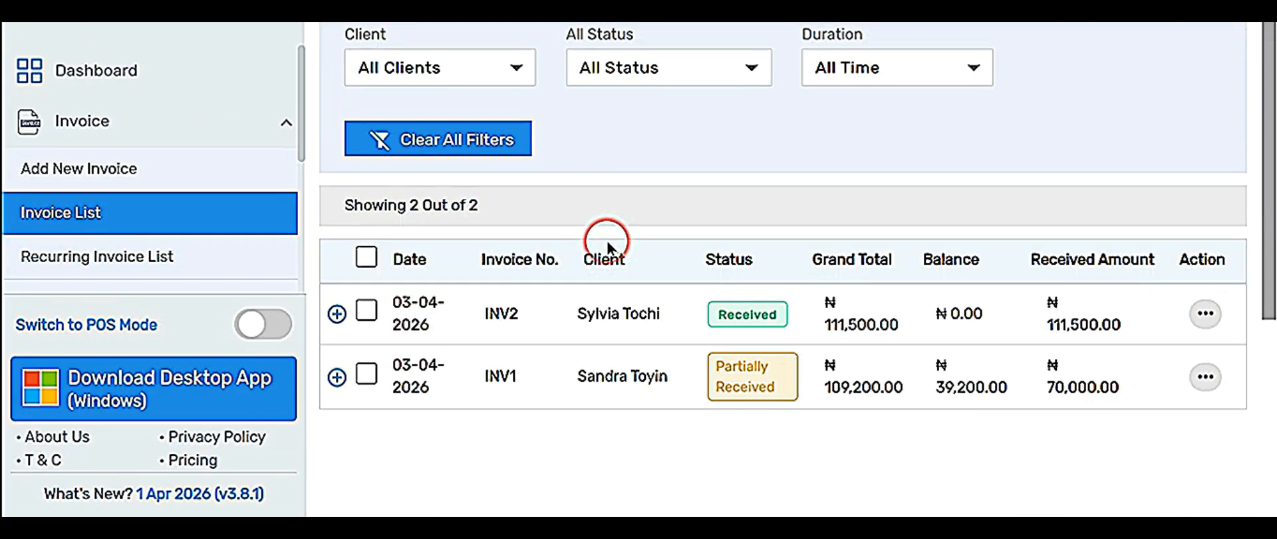
scroll(608, 246, "down", 2)
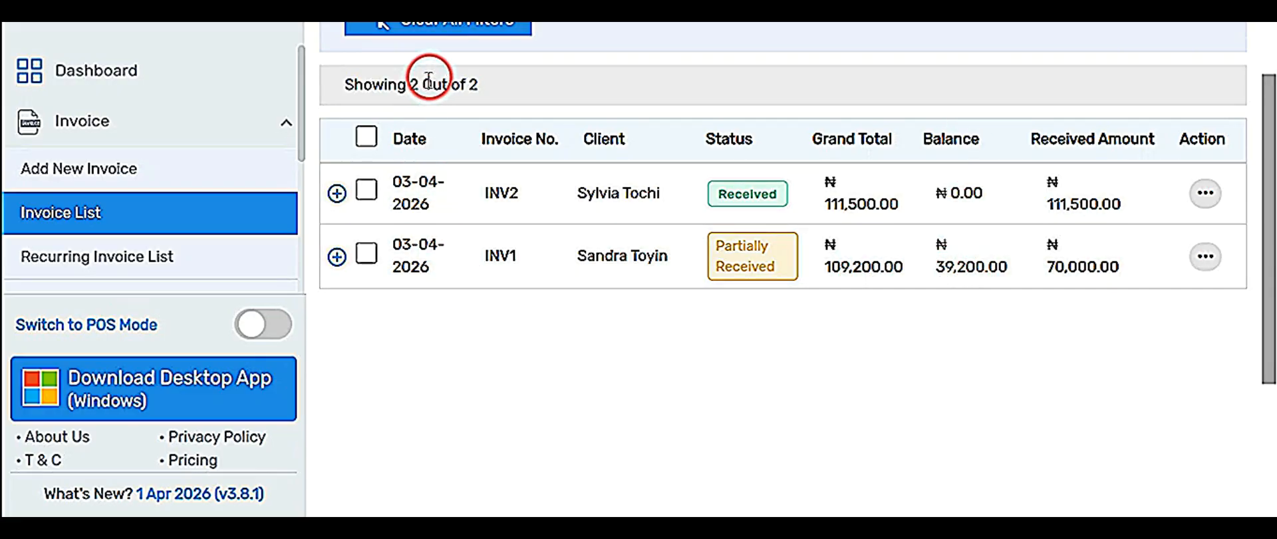
scroll(466, 100, "up", 3)
scroll(683, 168, "up", 2)
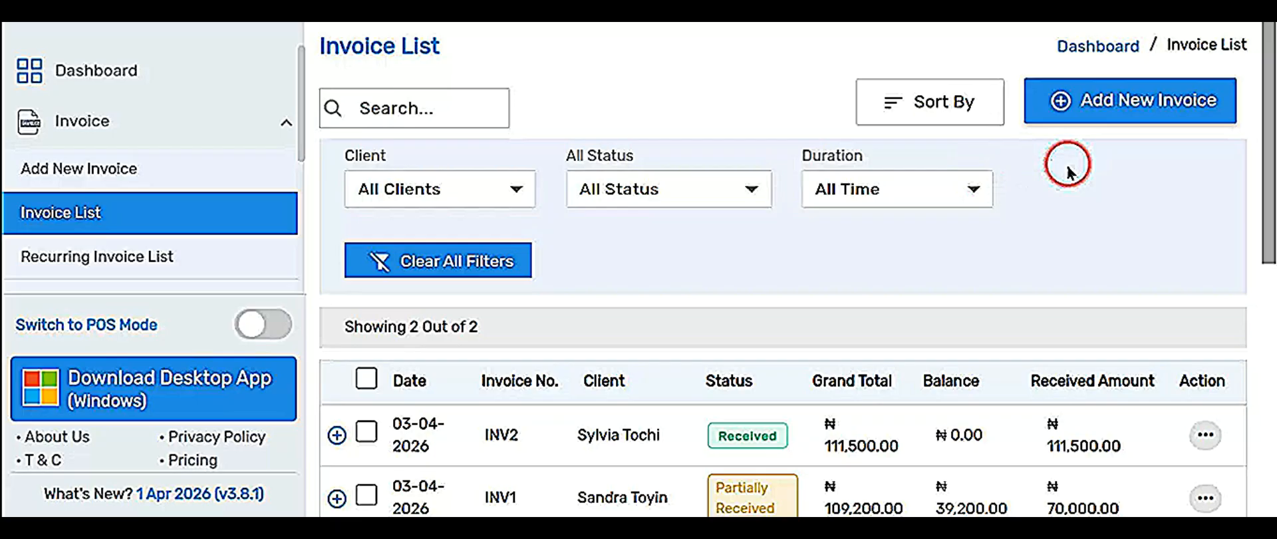
left_click(1104, 100)
Bill INV3 to the third client and add Jss 3 School Fees (₦50,000) as line one.
left_click(553, 150)
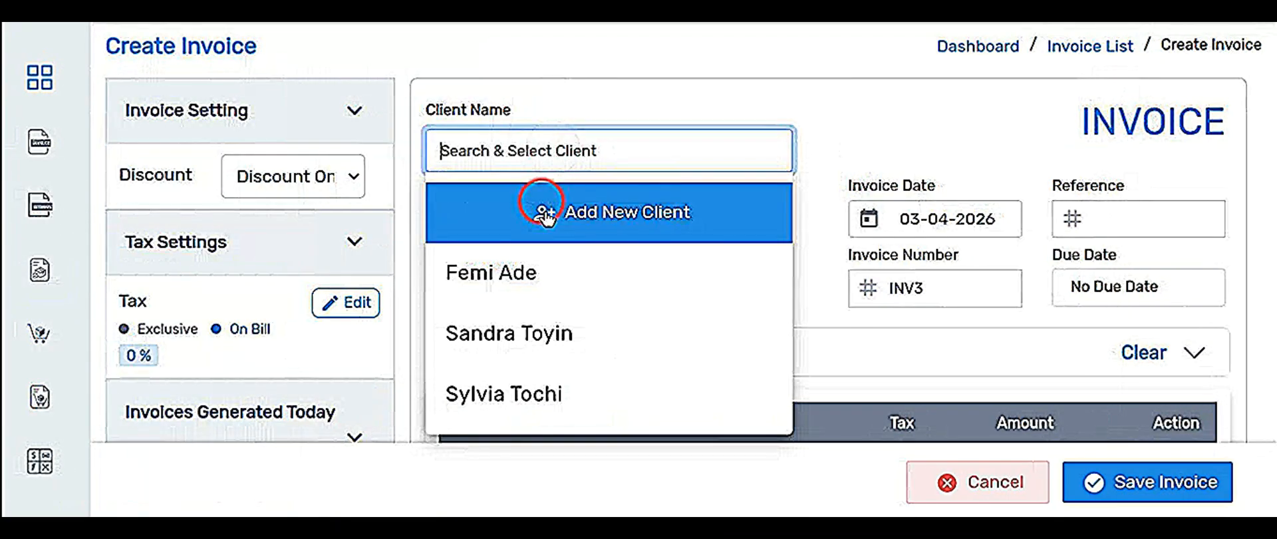
left_click(512, 274)
scroll(508, 272, "down", 5)
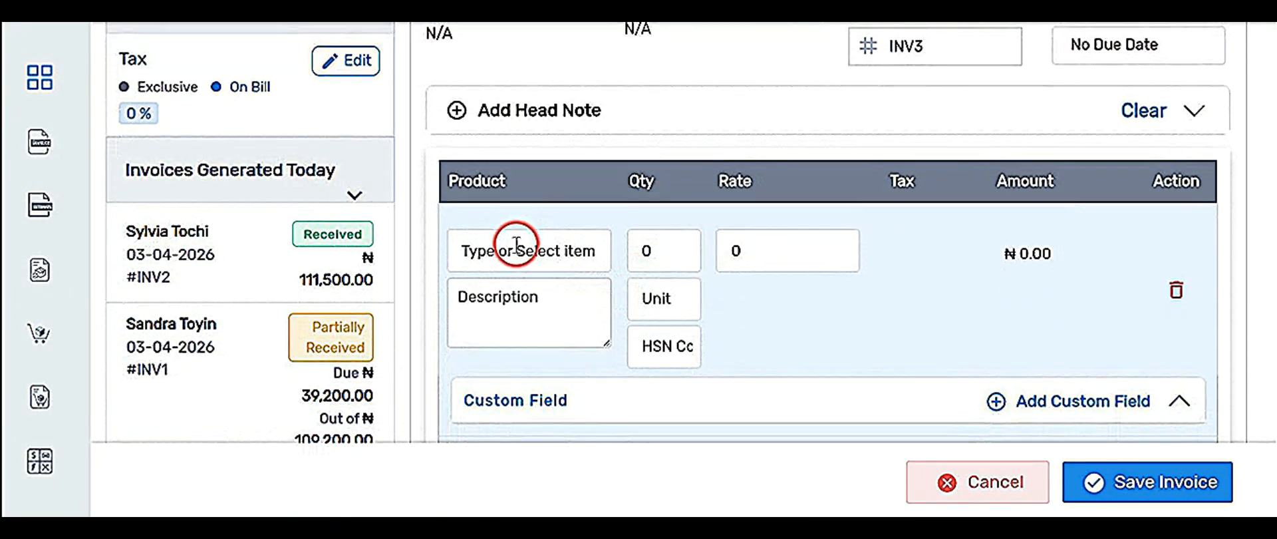
left_click(516, 245)
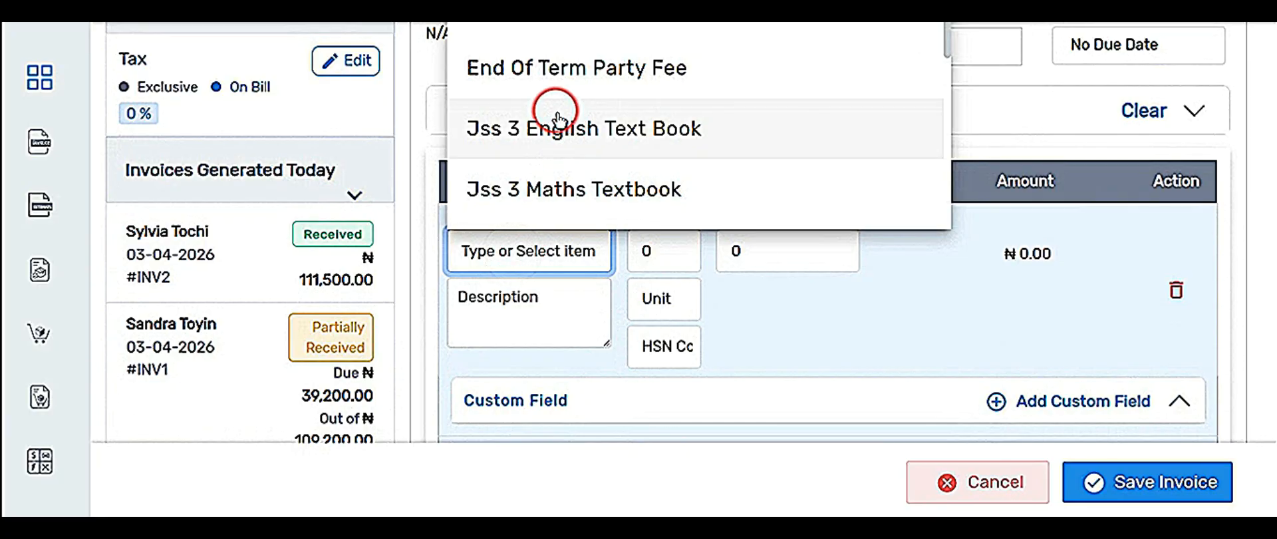
scroll(561, 133, "down", 3)
left_click(570, 90)
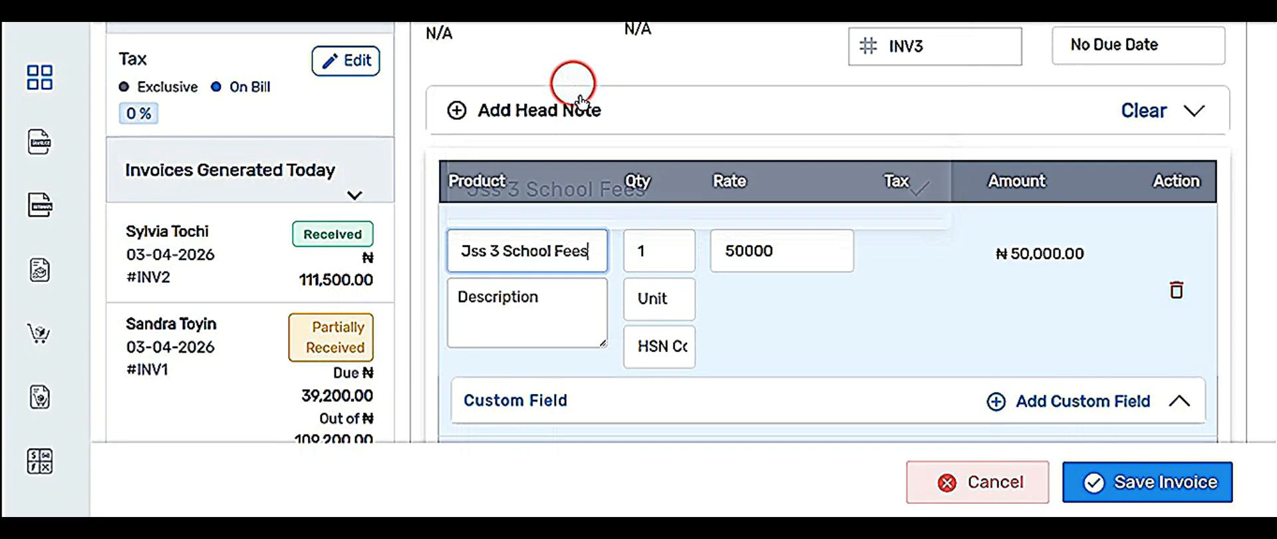
scroll(938, 372, "down", 1)
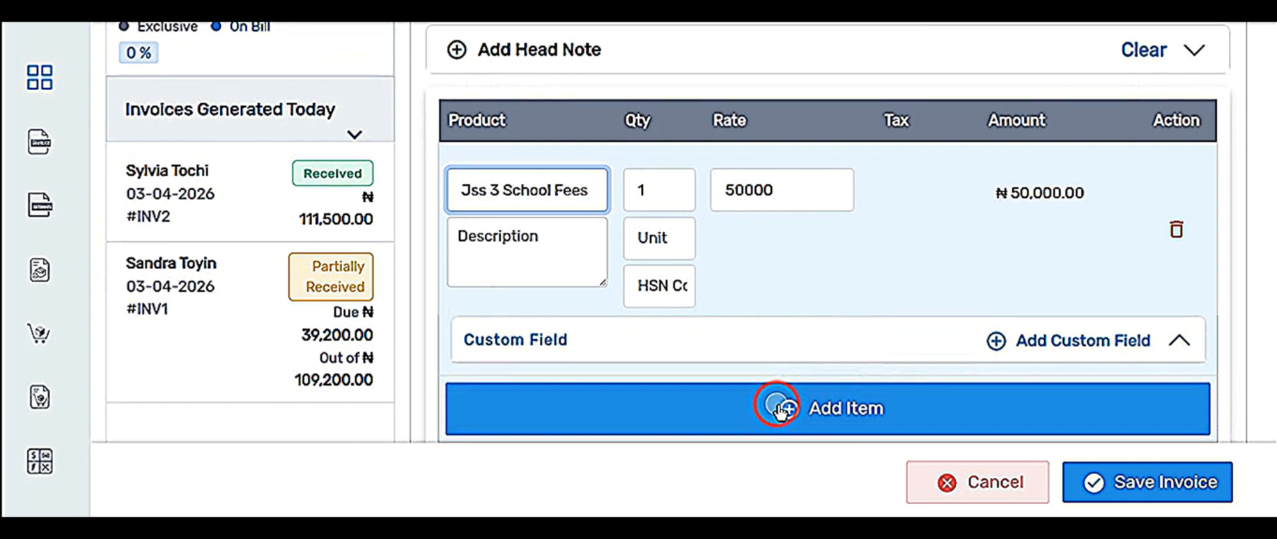
left_click(775, 408)
Add Jss 3 English Text Book (₦3,000) and Jss 3 Maths Textbook (₦4,000) lines.
left_click(596, 262)
scroll(712, 177, "down", 1)
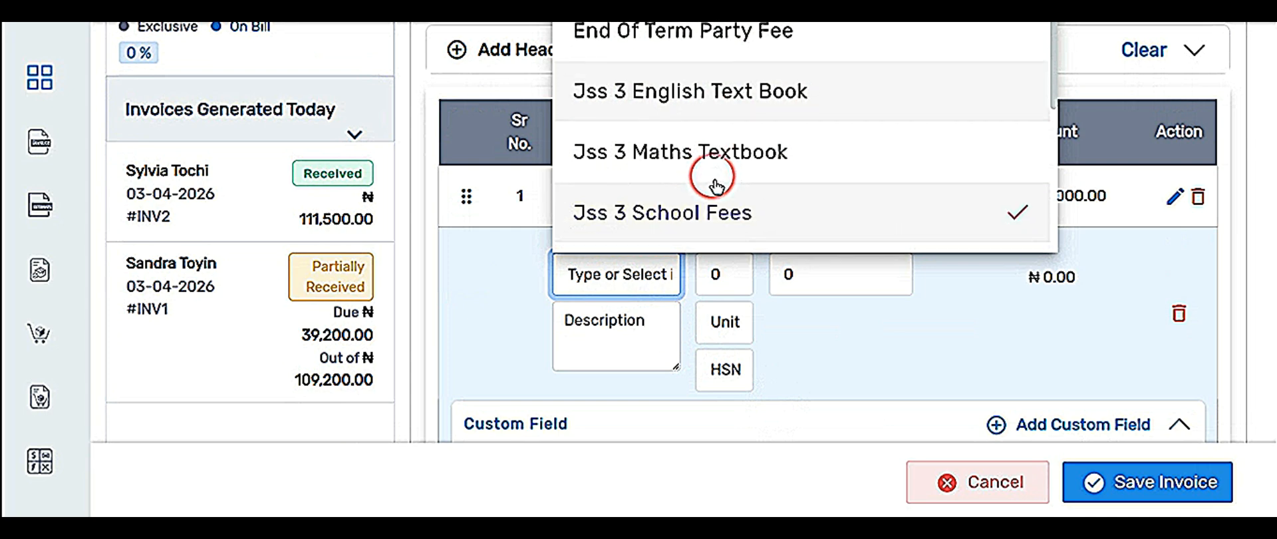
left_click(695, 115)
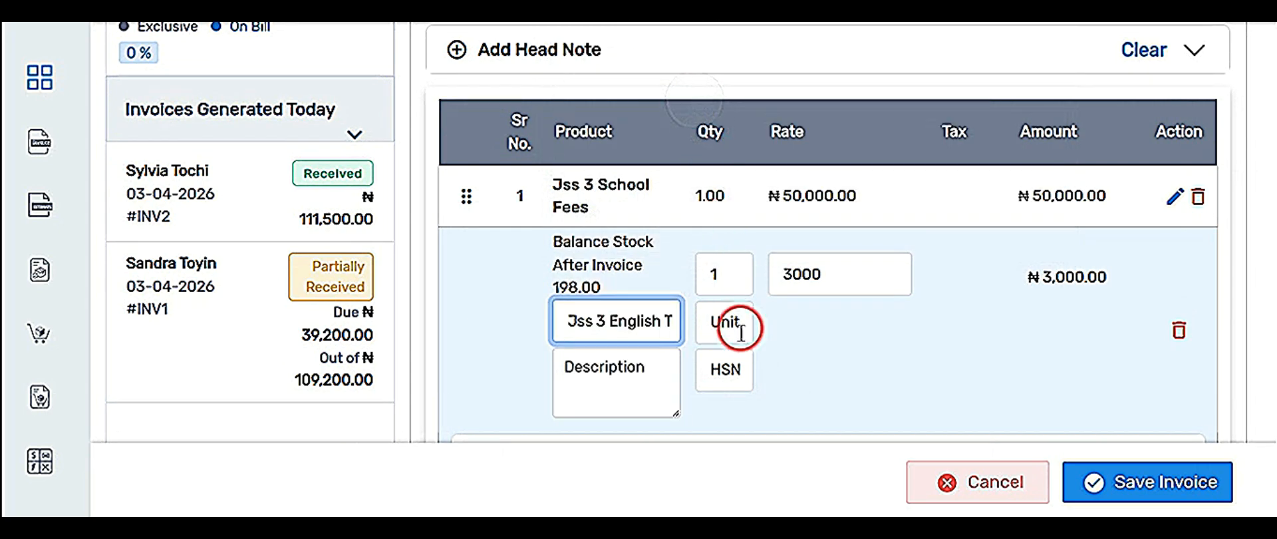
scroll(739, 329, "down", 1)
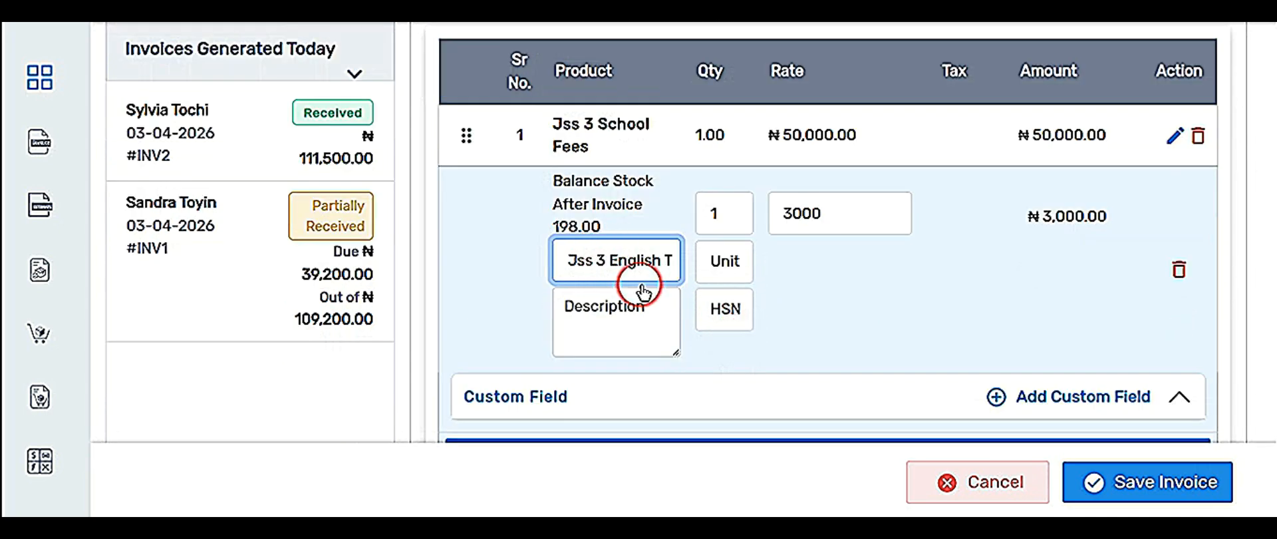
scroll(682, 363, "down", 1)
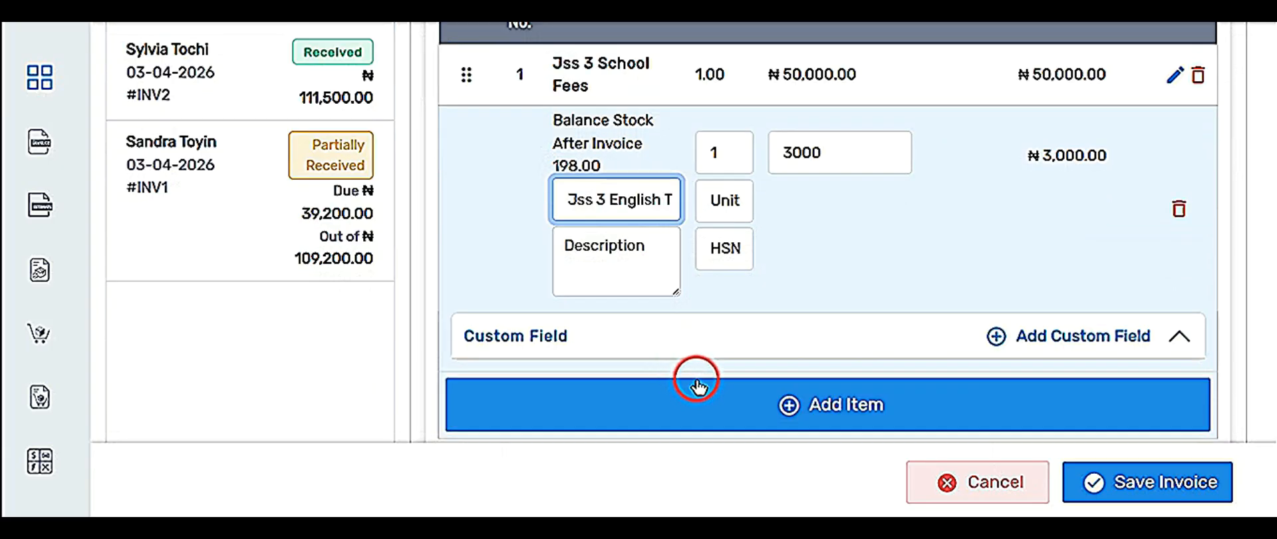
left_click(693, 389)
left_click(602, 220)
scroll(661, 372, "down", 2)
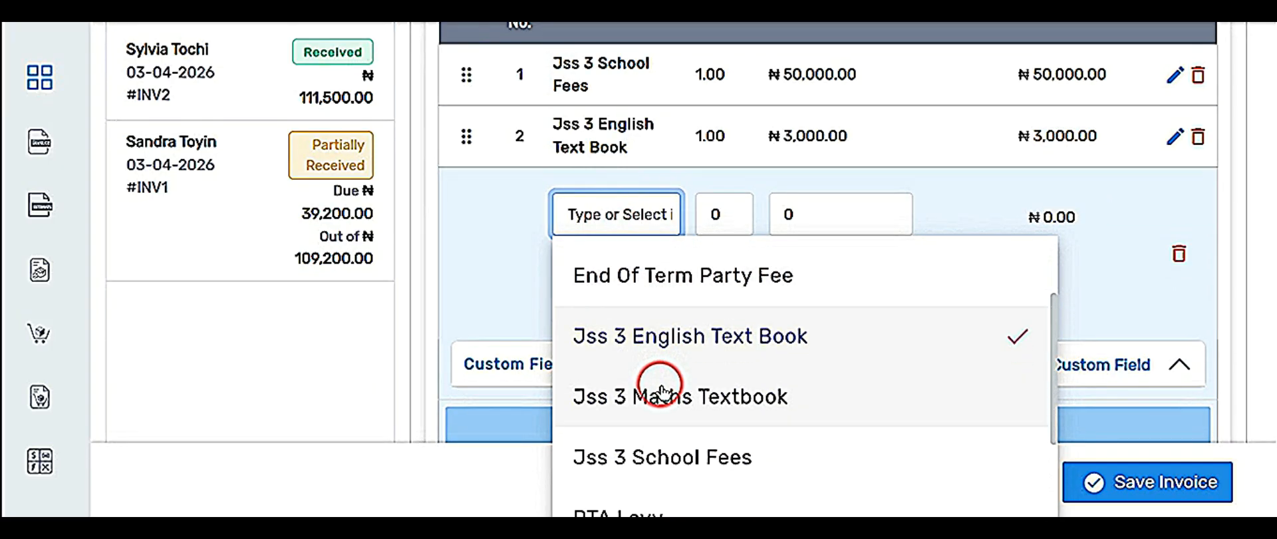
left_click(658, 394)
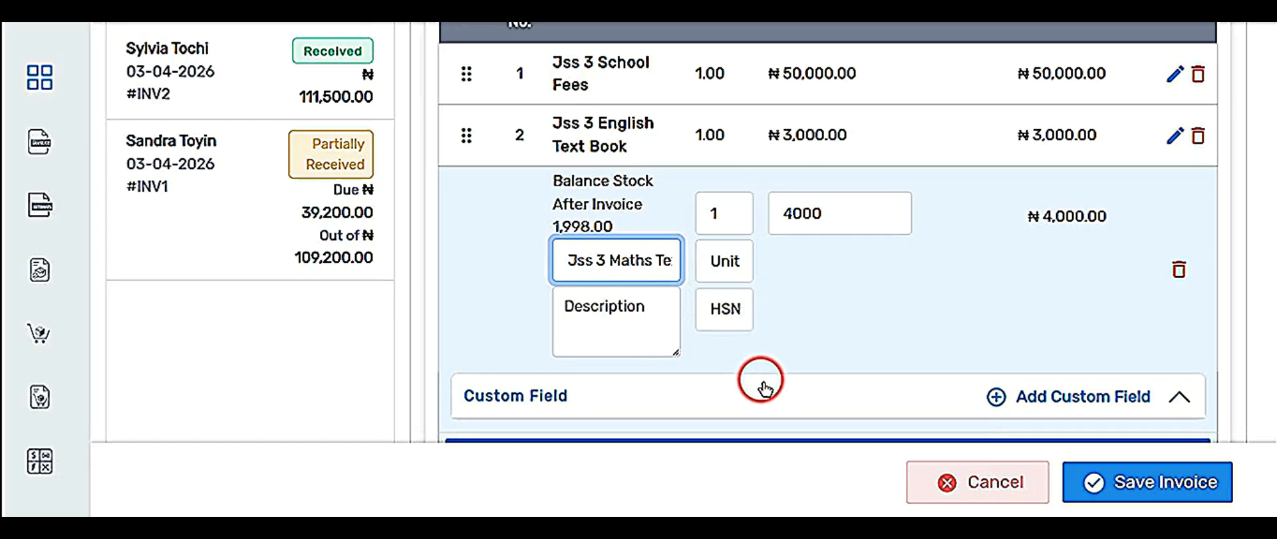
scroll(758, 379, "down", 1)
left_click(776, 479)
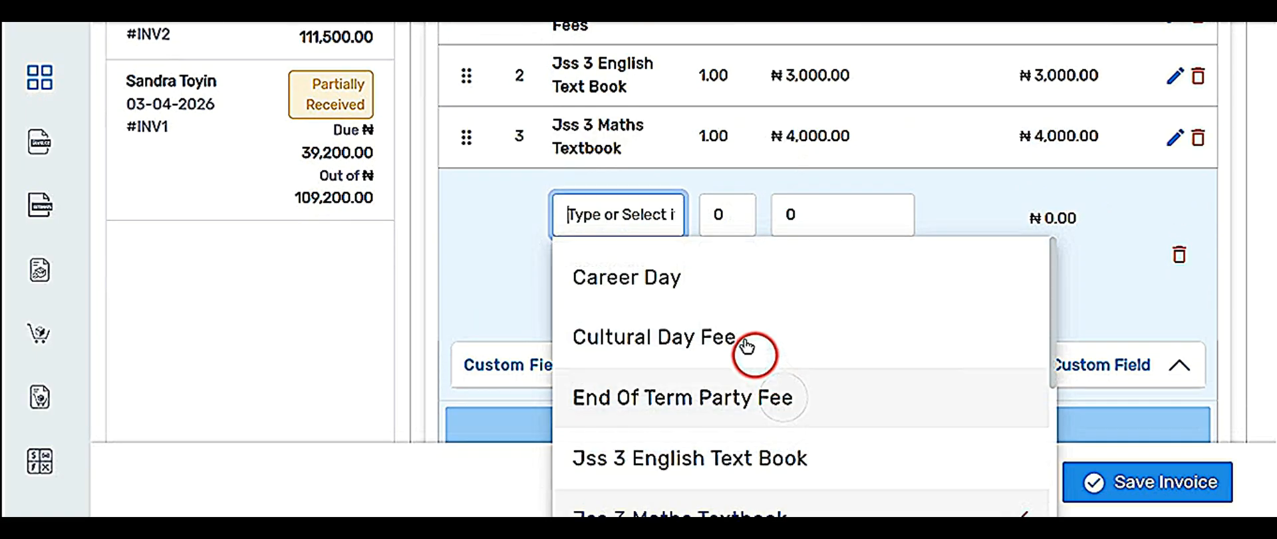
Add Career Day, PTA Levy and School Bus To Ikeja lines to INV3.
left_click(655, 285)
left_click(721, 429)
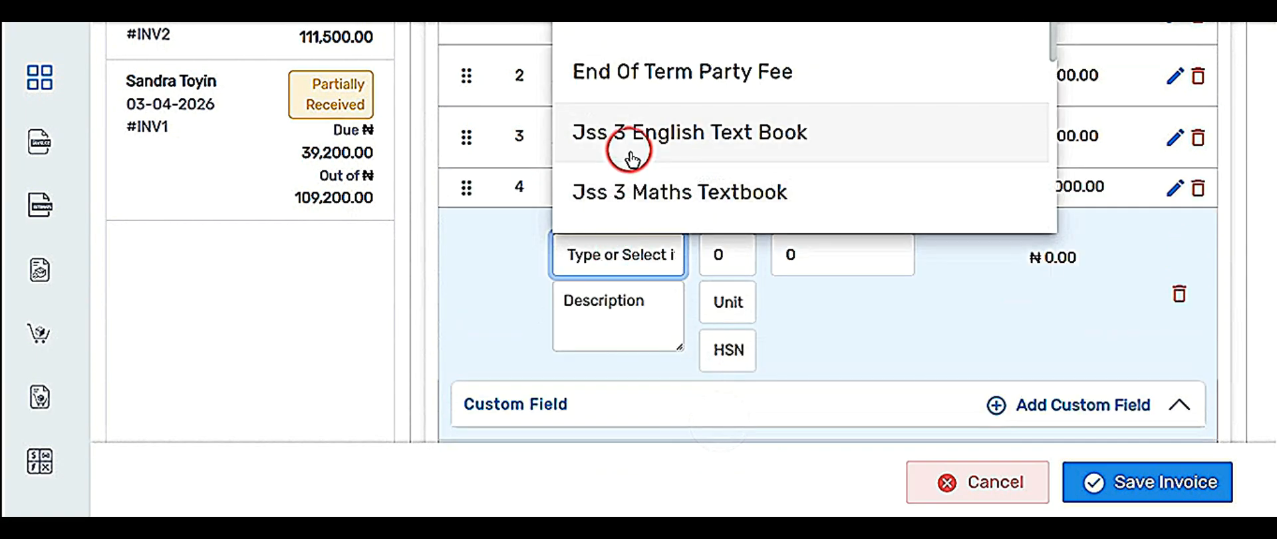
scroll(625, 133, "down", 2)
left_click(635, 132)
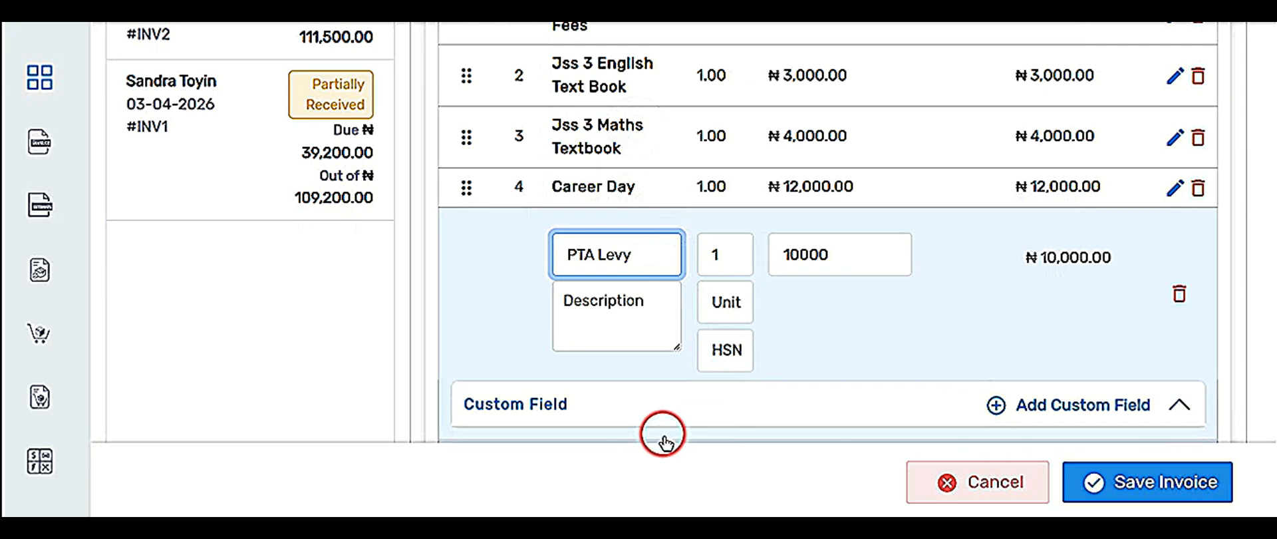
scroll(663, 439, "down", 2)
left_click(687, 348)
scroll(665, 319, "down", 5)
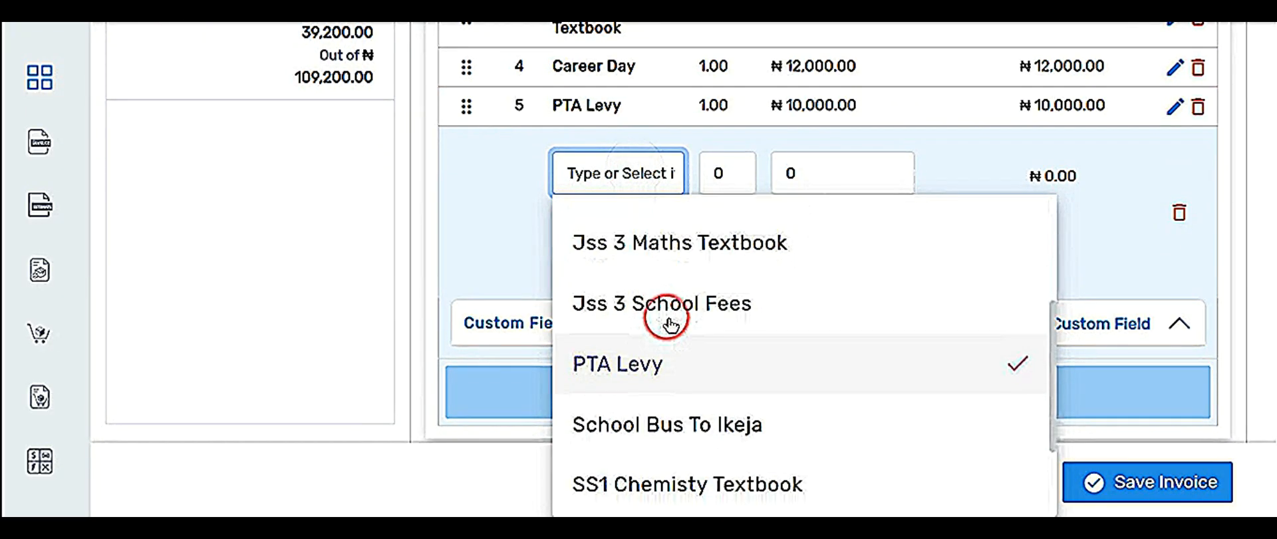
left_click(659, 296)
left_click(707, 393)
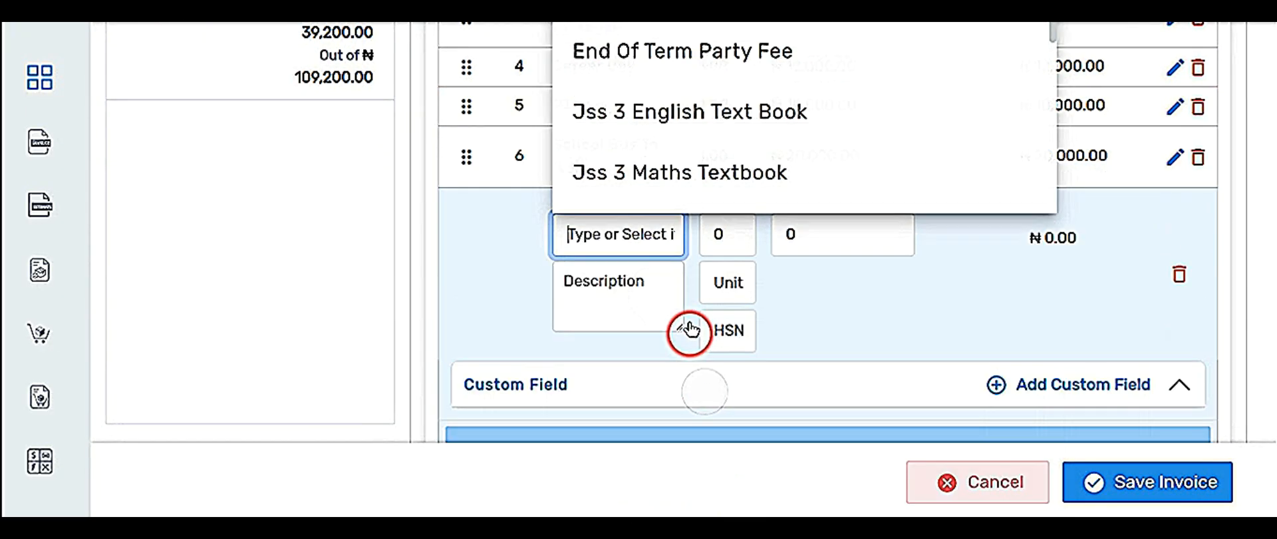
Add an End Of Term Party Fee line and dismiss the leftover product list.
scroll(649, 166, "down", 3)
scroll(652, 177, "down", 3)
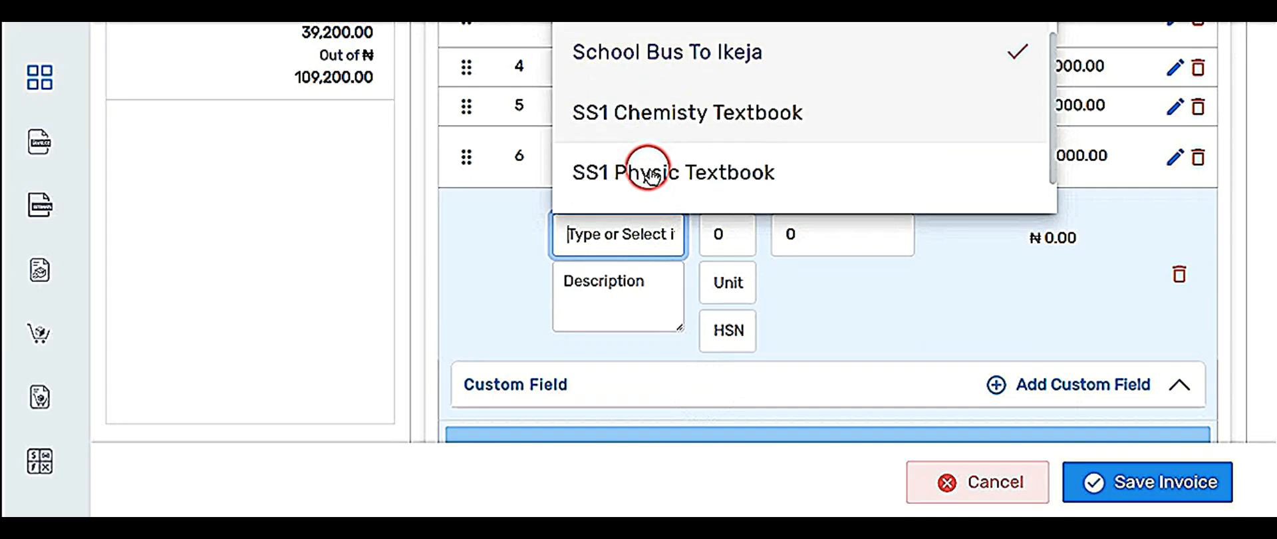
scroll(649, 172, "up", 6)
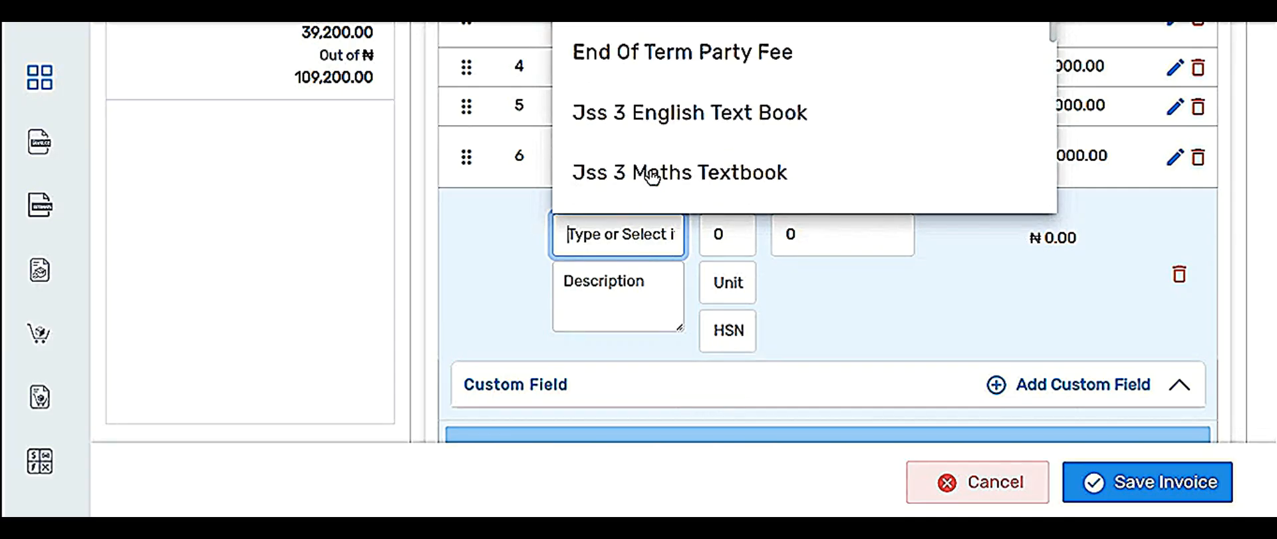
left_click(710, 60)
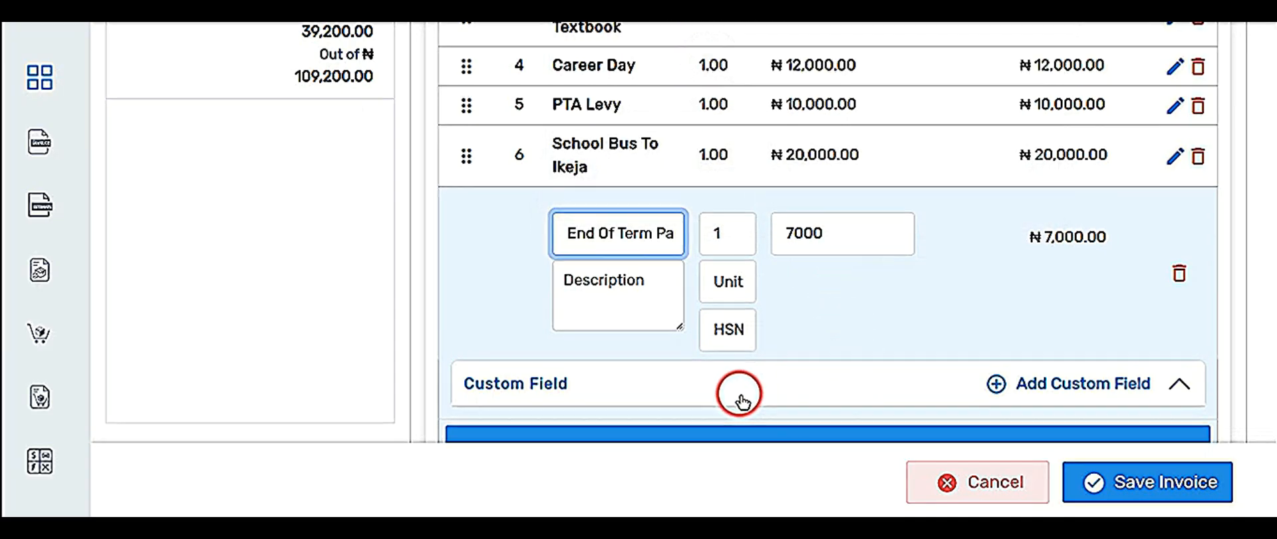
scroll(741, 394, "down", 2)
left_click(777, 328)
scroll(665, 276, "up", 5)
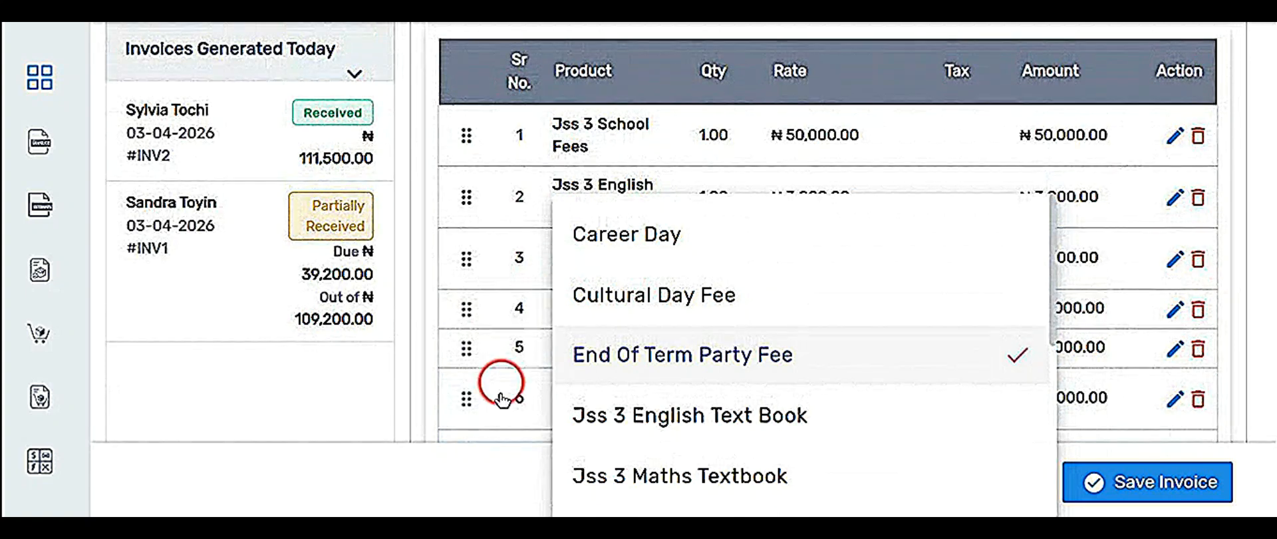
left_click(483, 426)
Save INV3 unpaid at ₦106,000.00 without recording a payment.
scroll(585, 370, "down", 5)
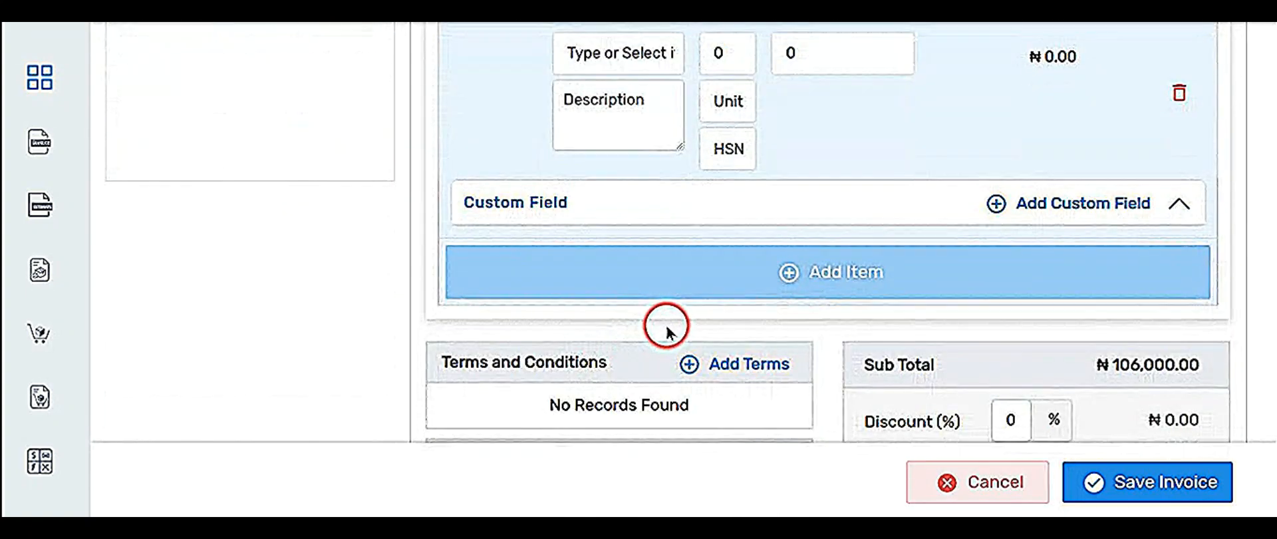
scroll(666, 330, "down", 3)
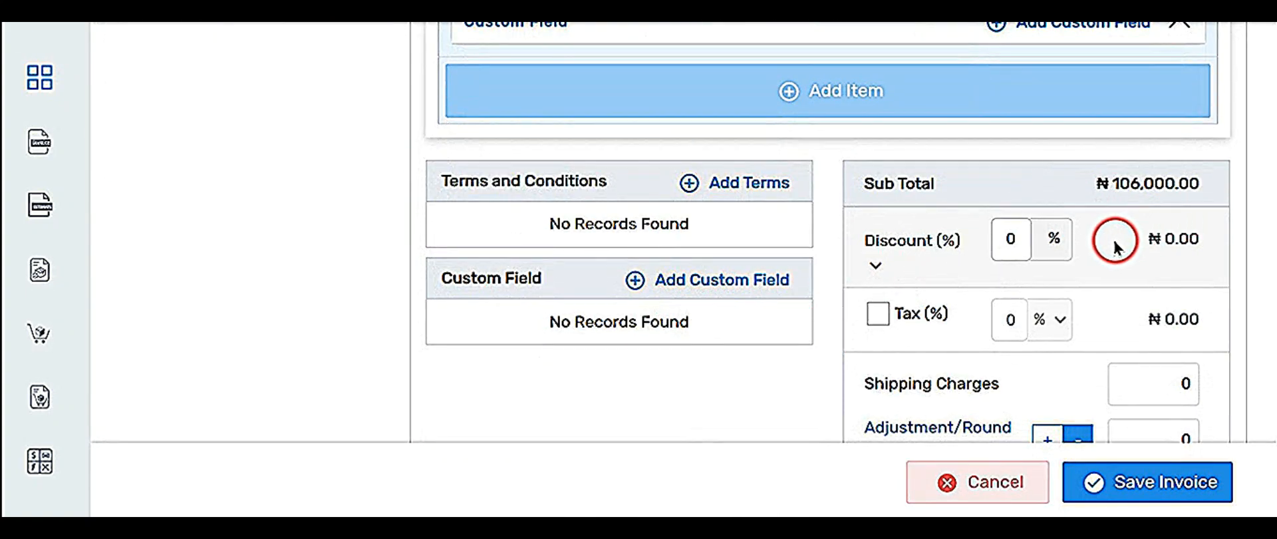
scroll(869, 282, "down", 5)
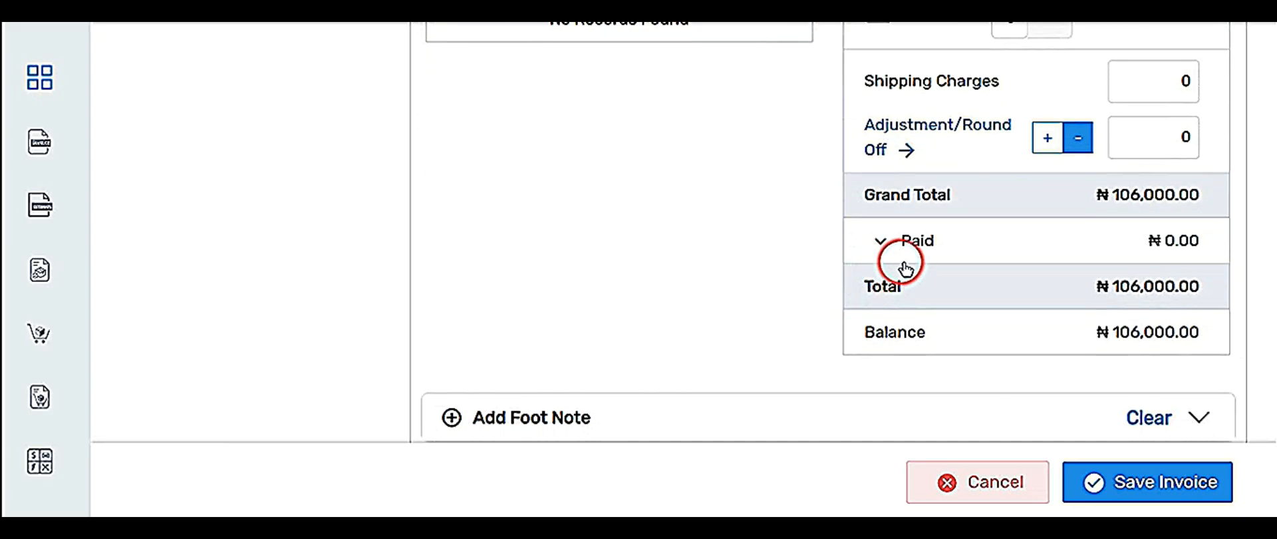
left_click(880, 243)
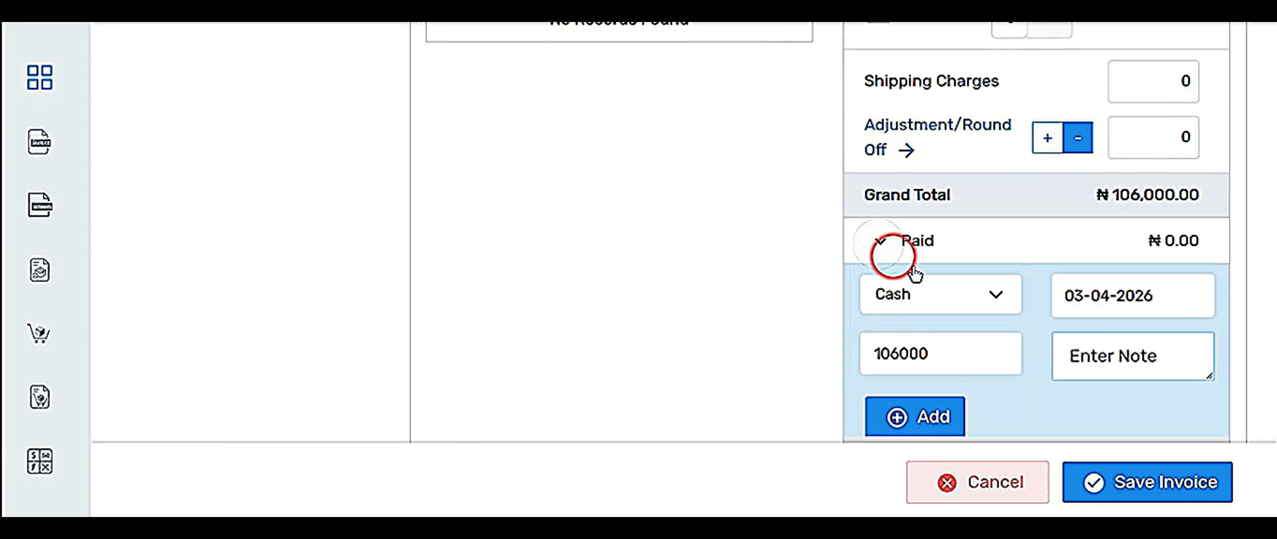
left_click(892, 251)
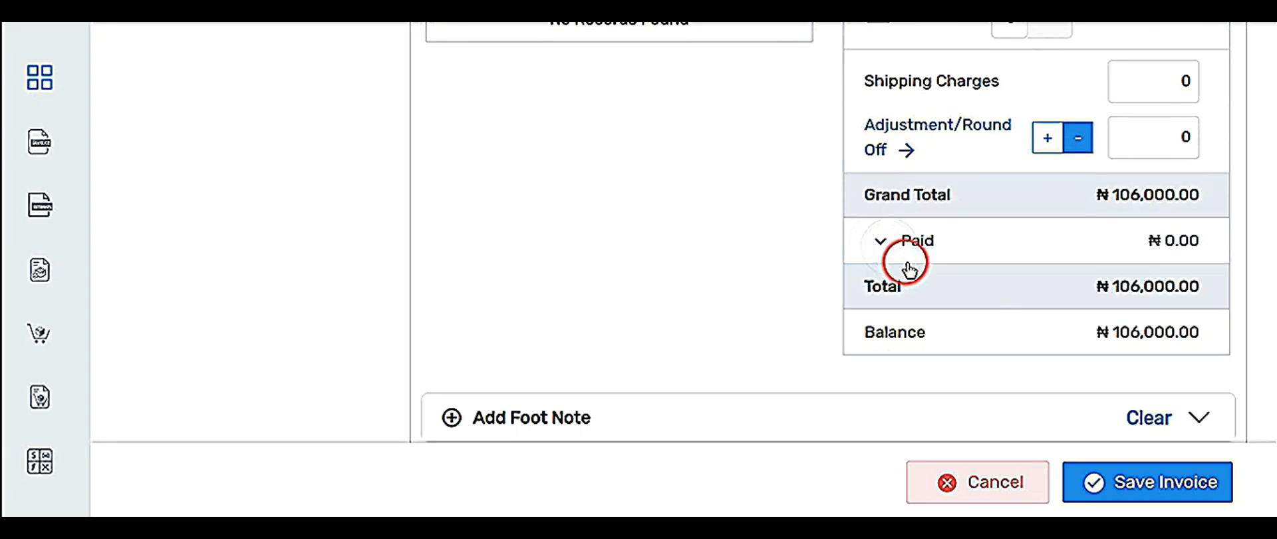
scroll(1126, 377, "down", 2)
left_click(1124, 483)
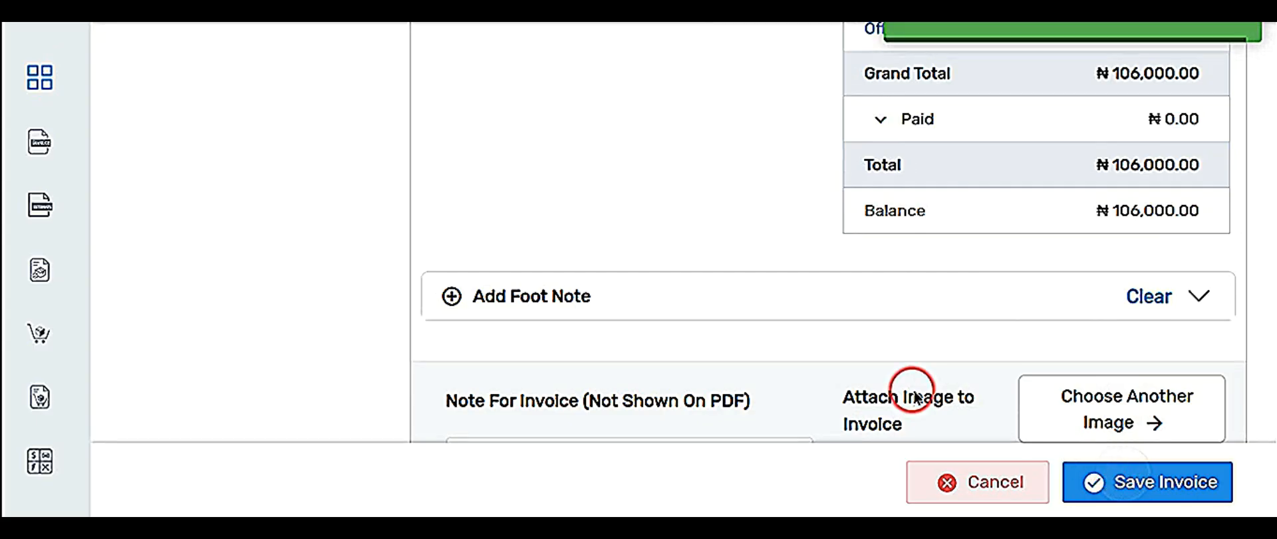
Open the Invoice List and filter it to partially paid invoices.
mouse_move(40, 148)
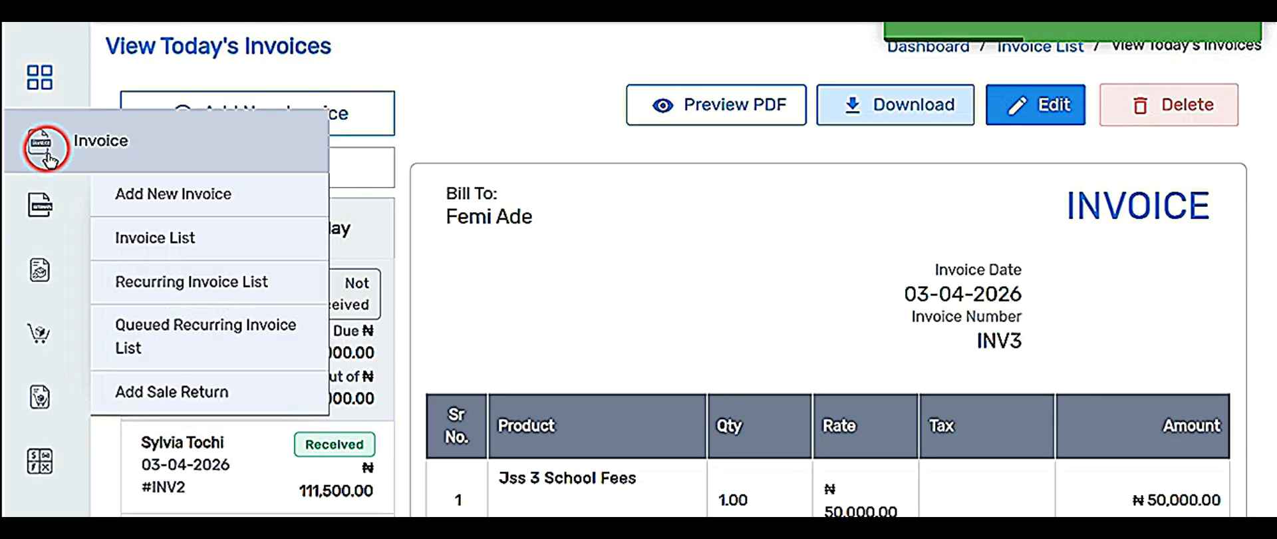
left_click(184, 241)
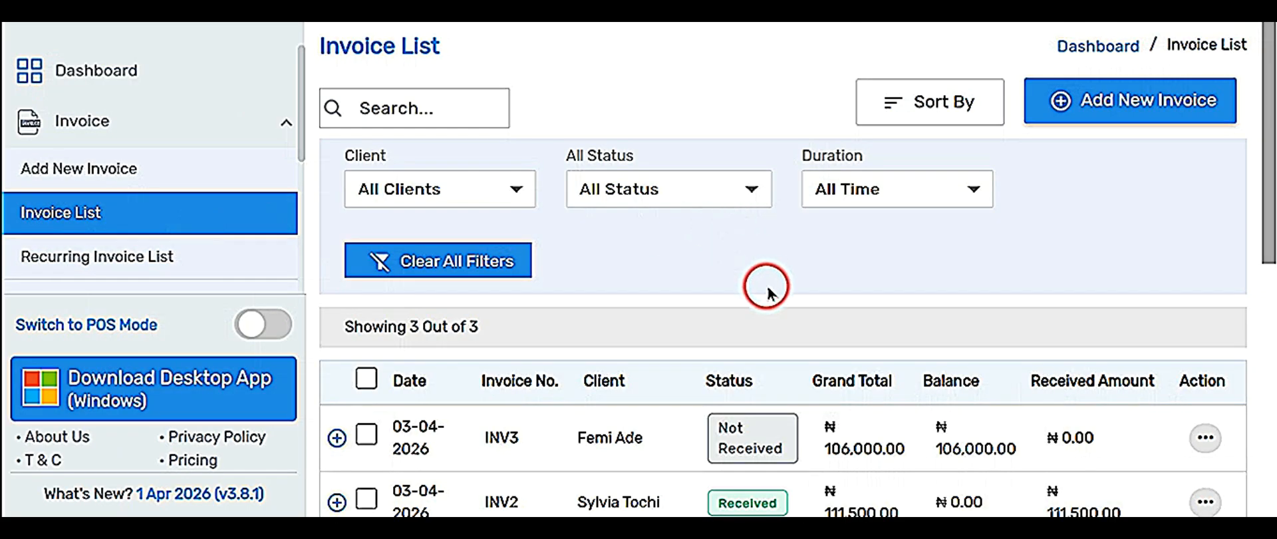
scroll(765, 286, "down", 3)
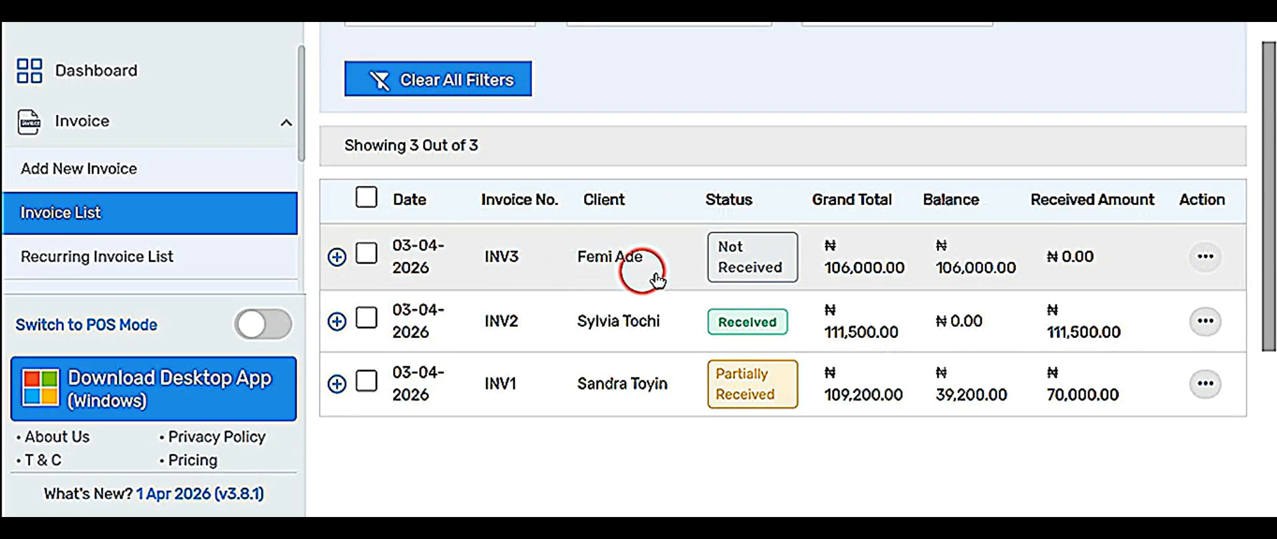
scroll(707, 285, "down", 3)
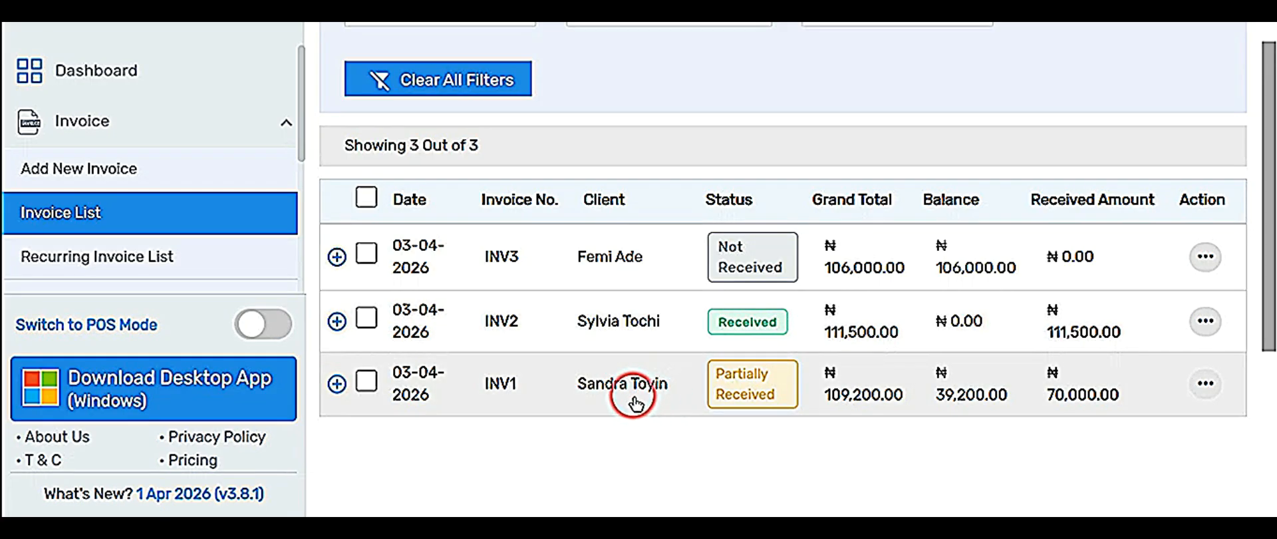
scroll(649, 208, "up", 3)
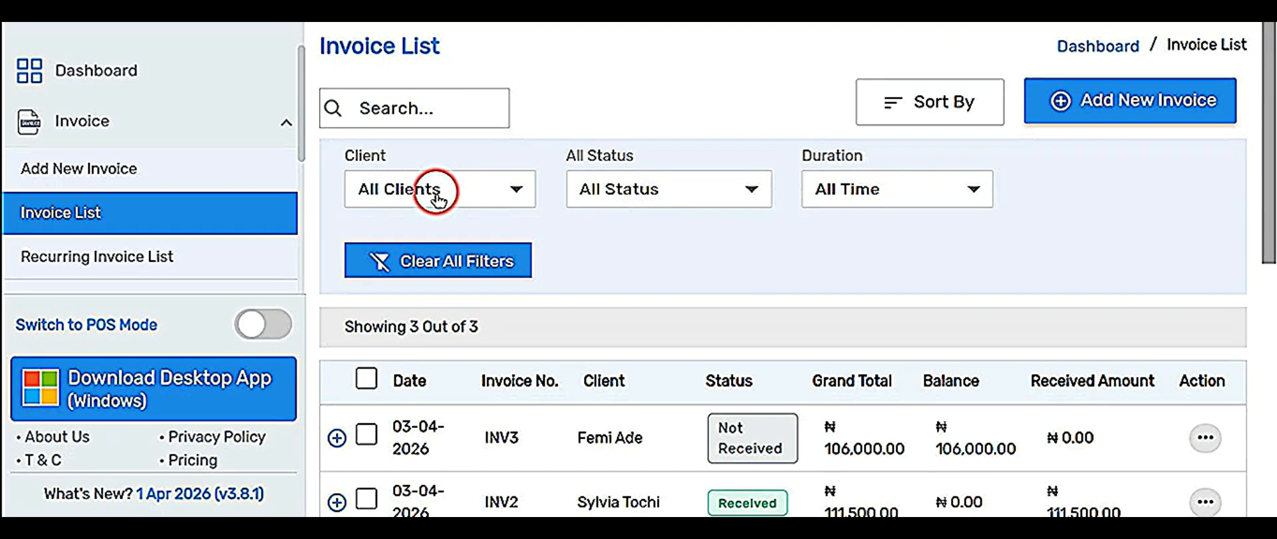
left_click(700, 199)
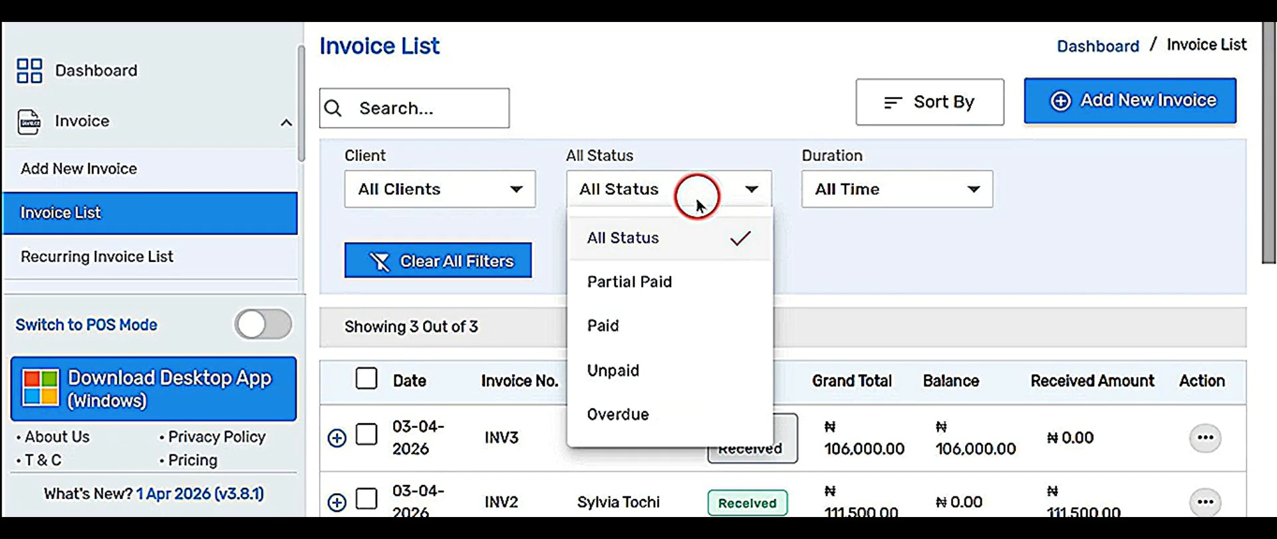
left_click(647, 286)
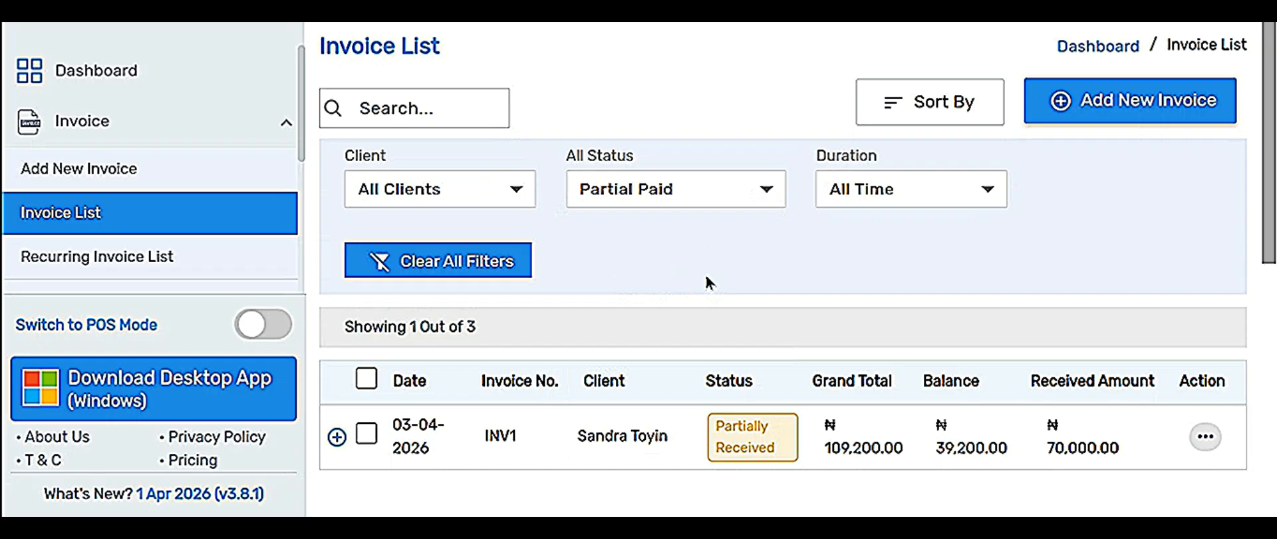
Switch the status filter to fully paid, then unpaid, then back to All Status.
scroll(678, 279, "down", 1)
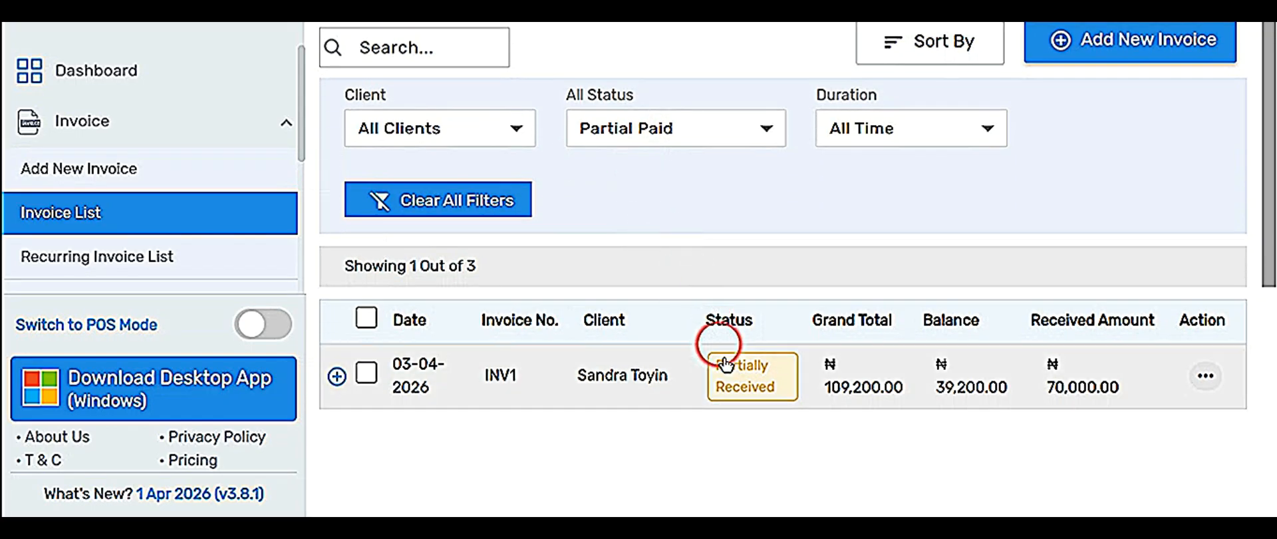
scroll(585, 386, "down", 3)
scroll(681, 273, "up", 4)
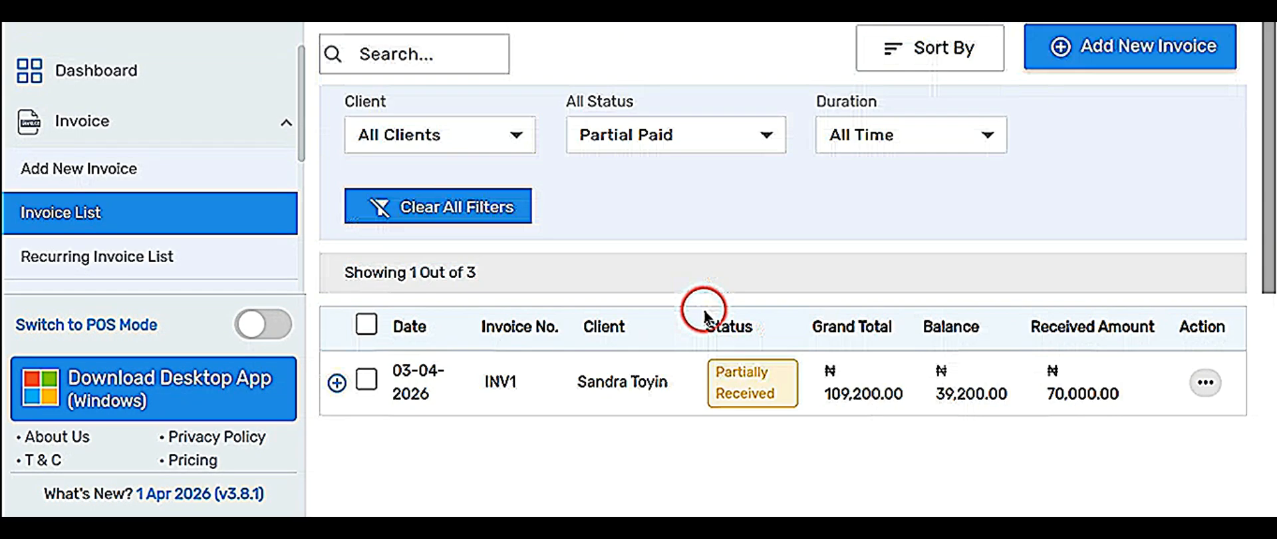
left_click(735, 187)
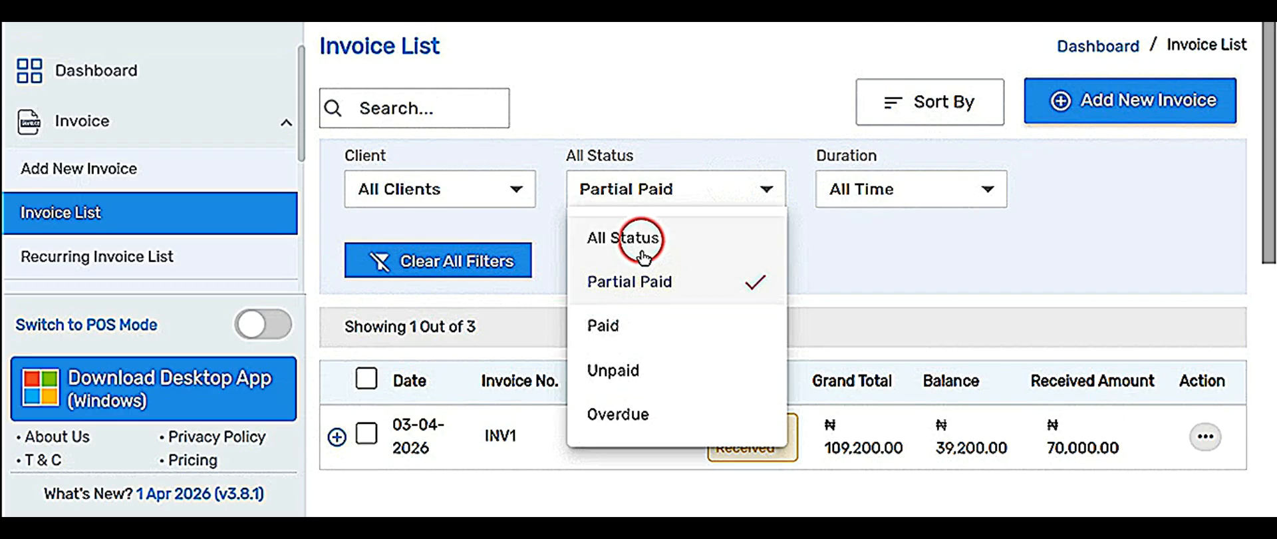
left_click(629, 328)
scroll(676, 365, "down", 1)
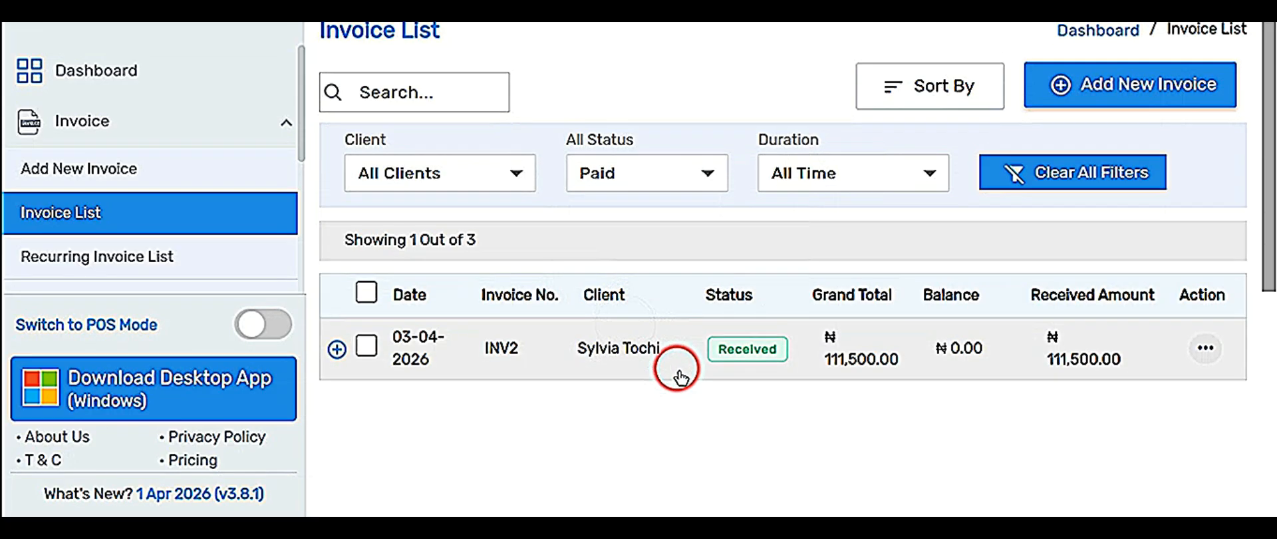
left_click(682, 136)
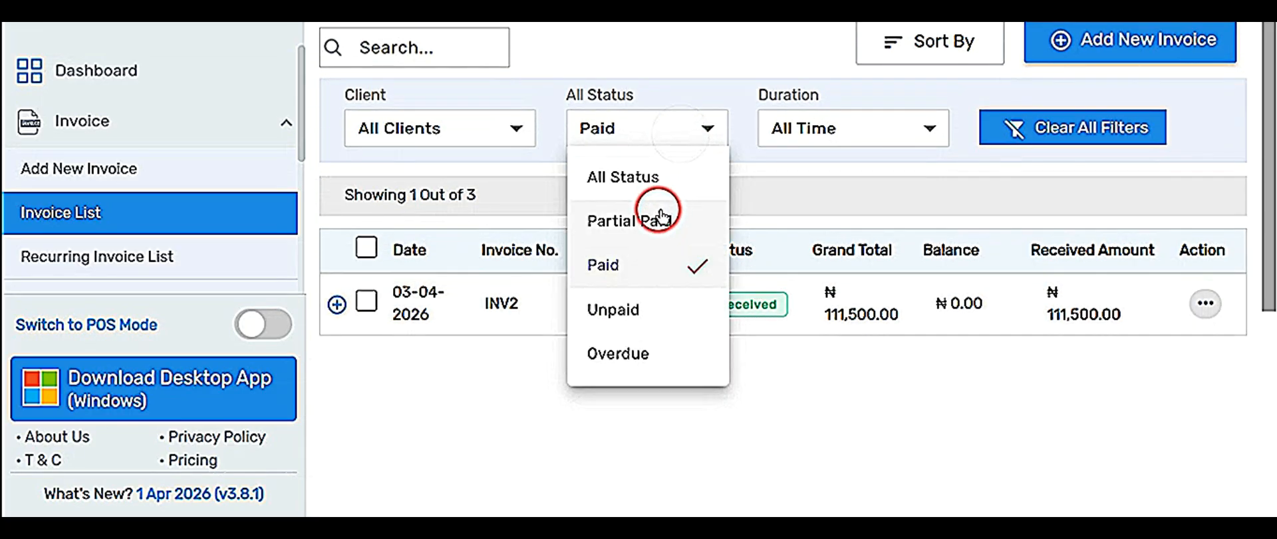
left_click(616, 306)
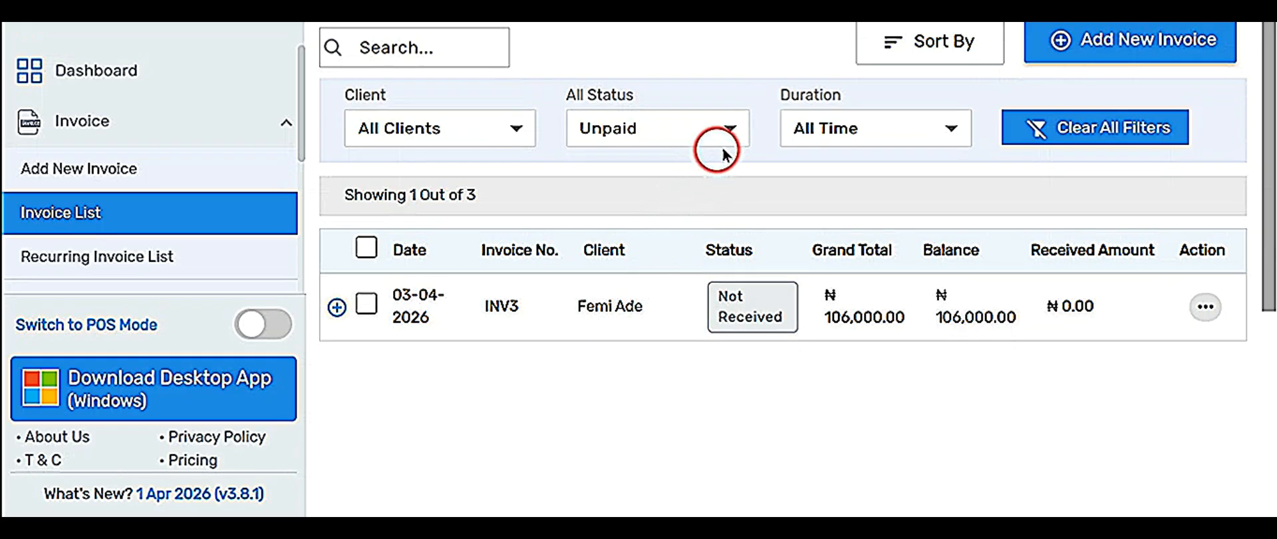
left_click(850, 133)
left_click(651, 130)
left_click(652, 130)
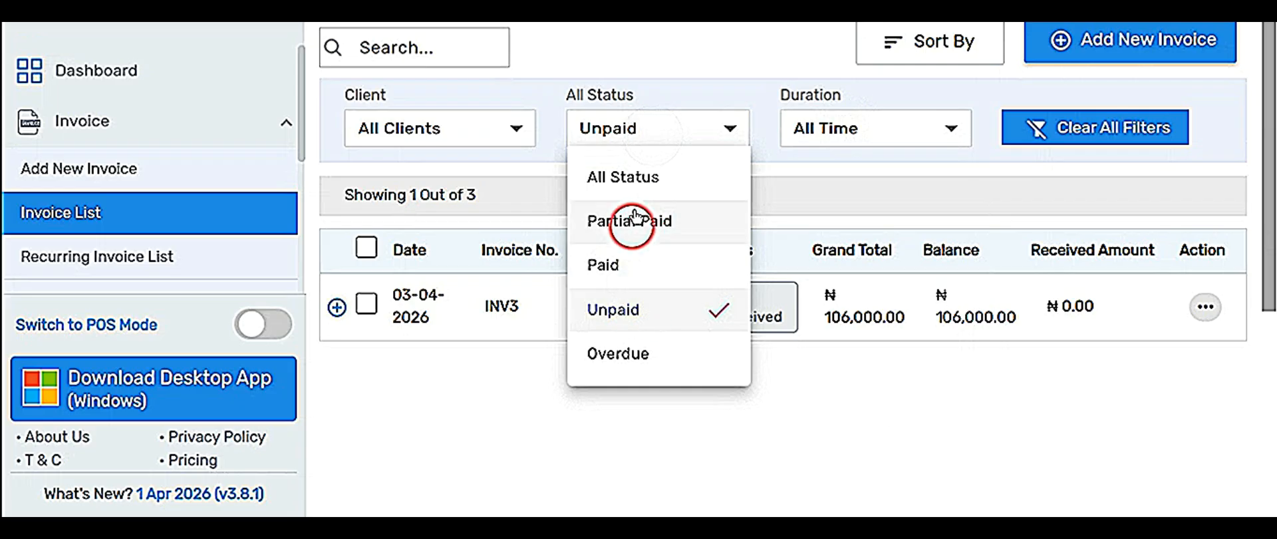
left_click(611, 174)
Filter invoices by this week, then a custom range from 03-04-2026, then All Time.
left_click(904, 128)
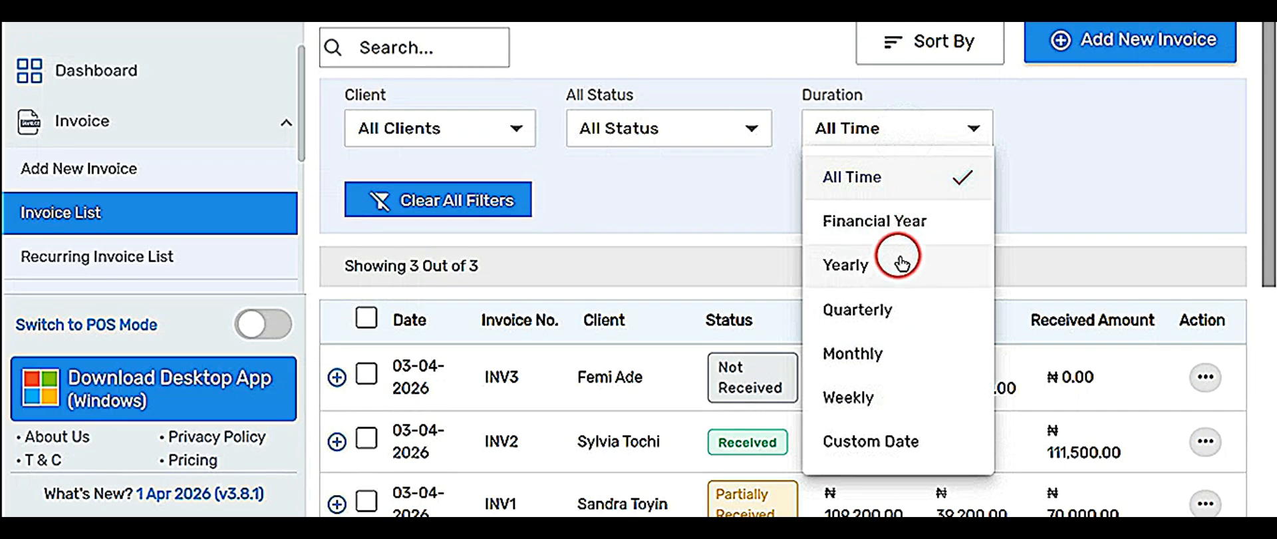
left_click(848, 396)
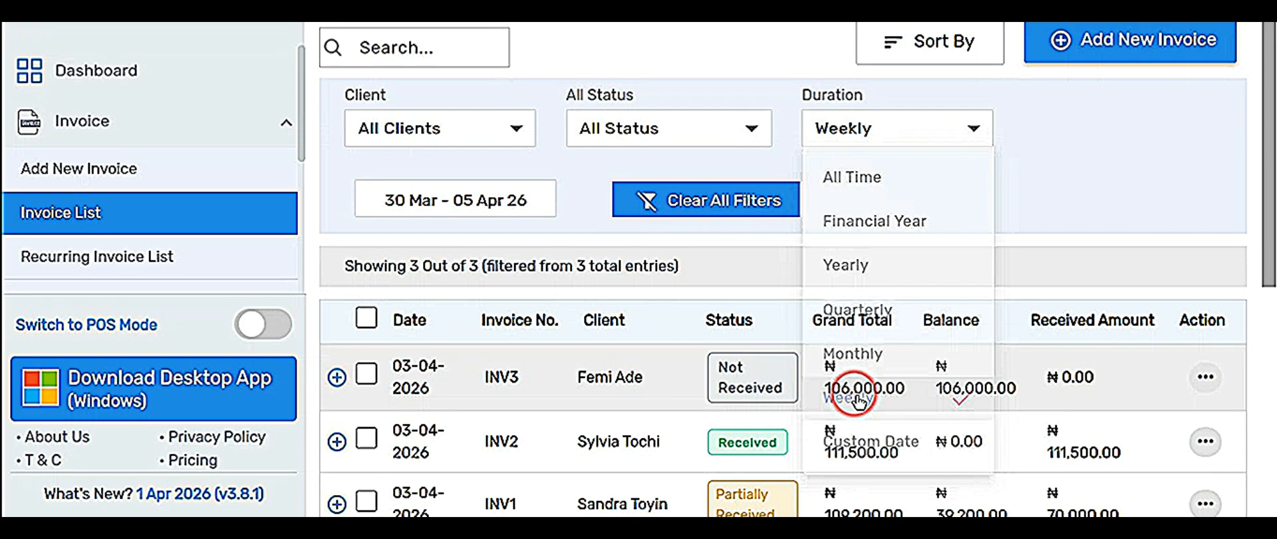
scroll(839, 372, "down", 3)
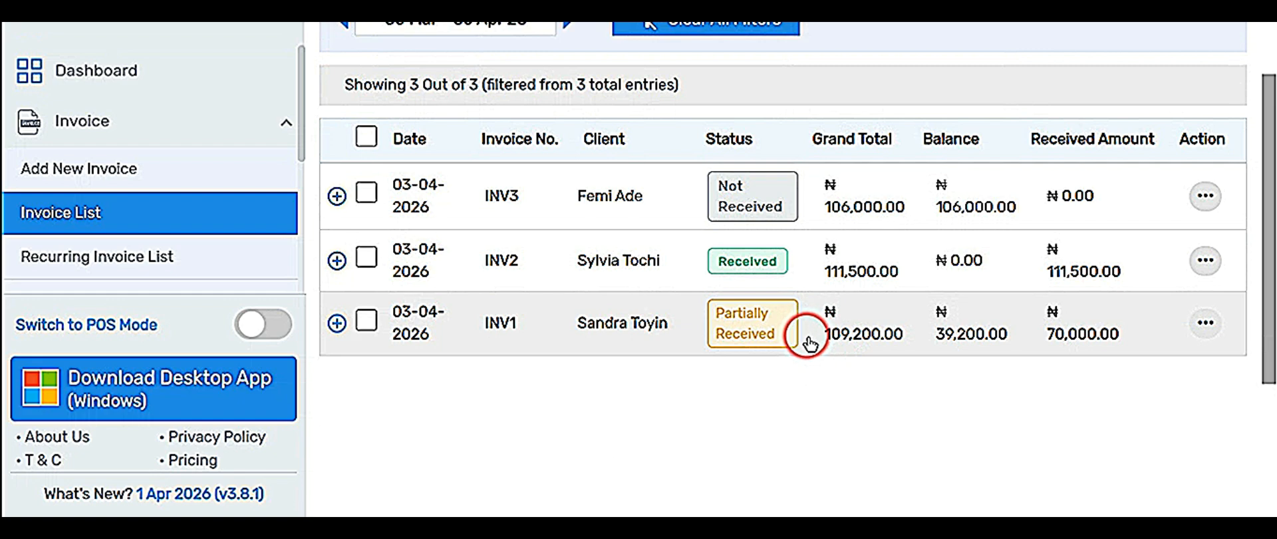
scroll(824, 262, "up", 3)
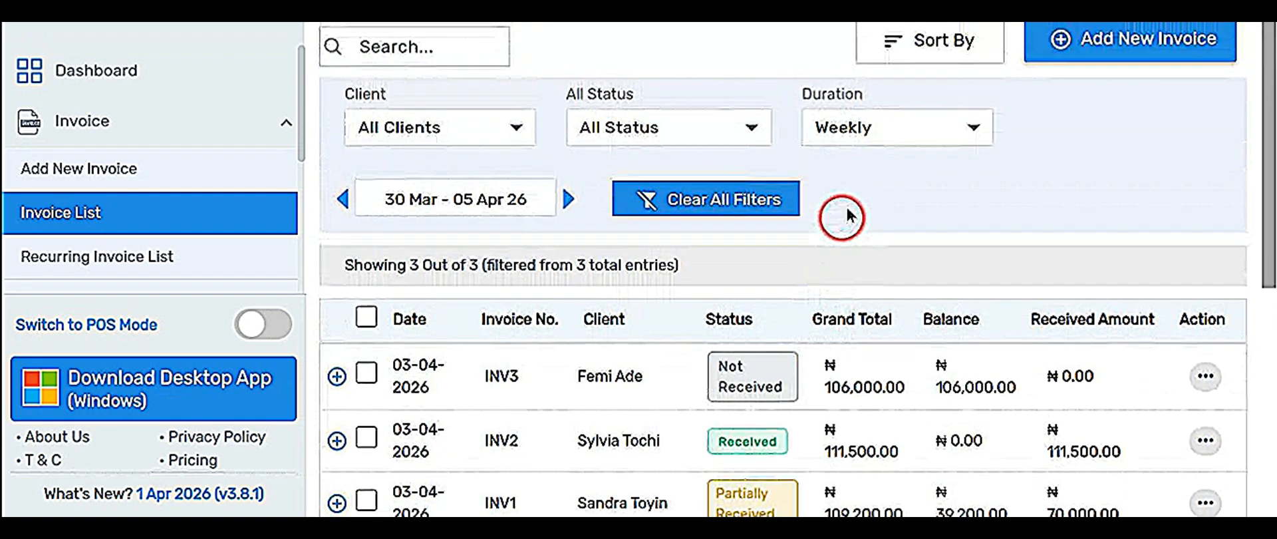
left_click(894, 126)
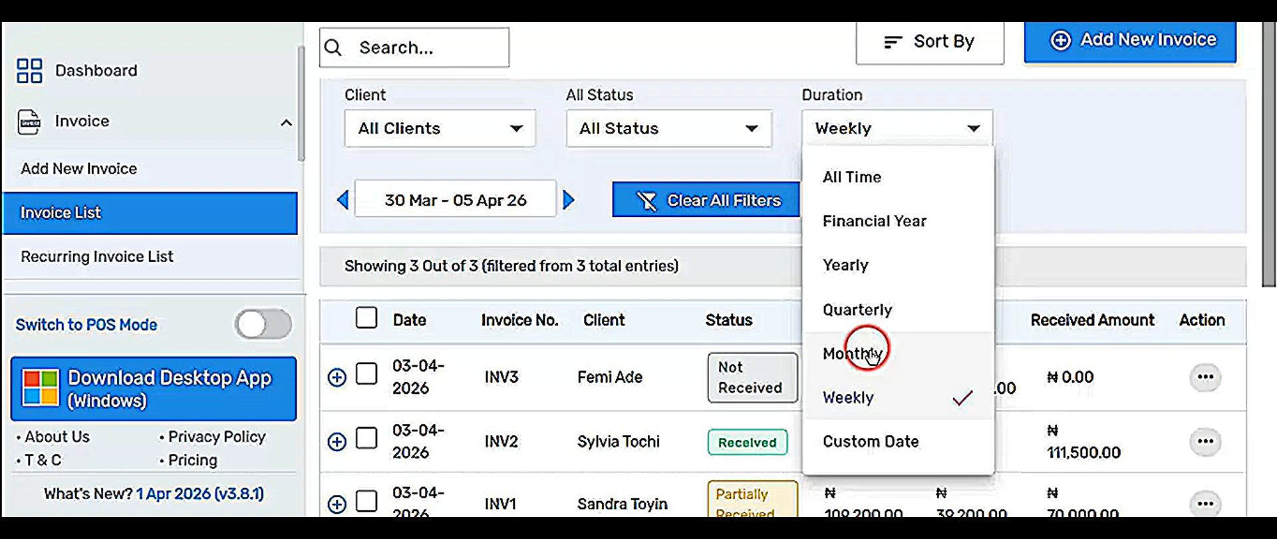
left_click(854, 442)
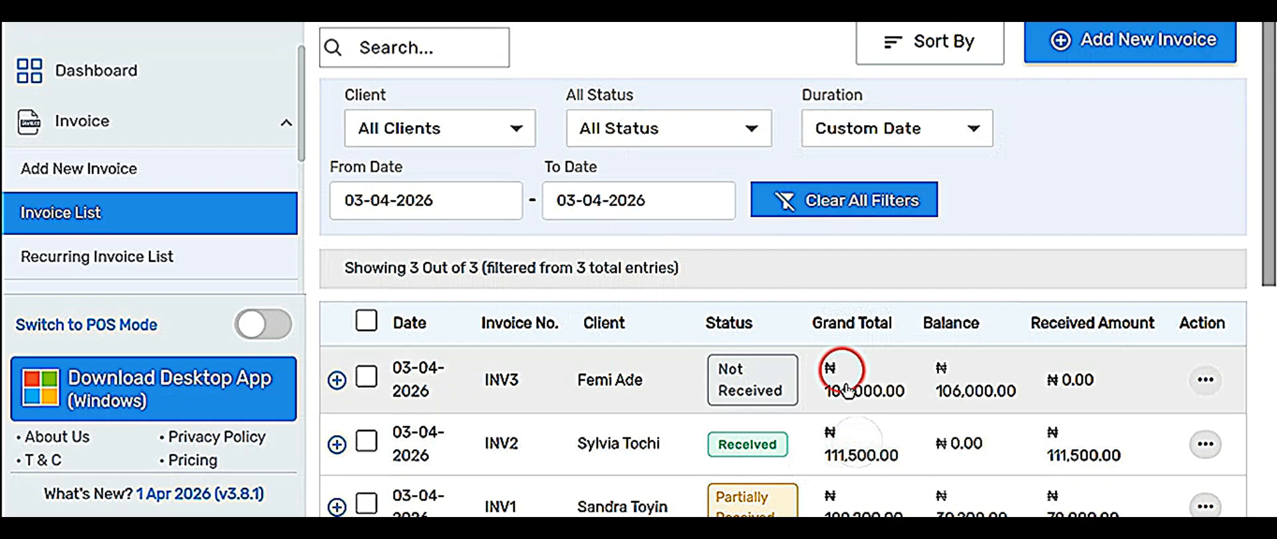
left_click(391, 205)
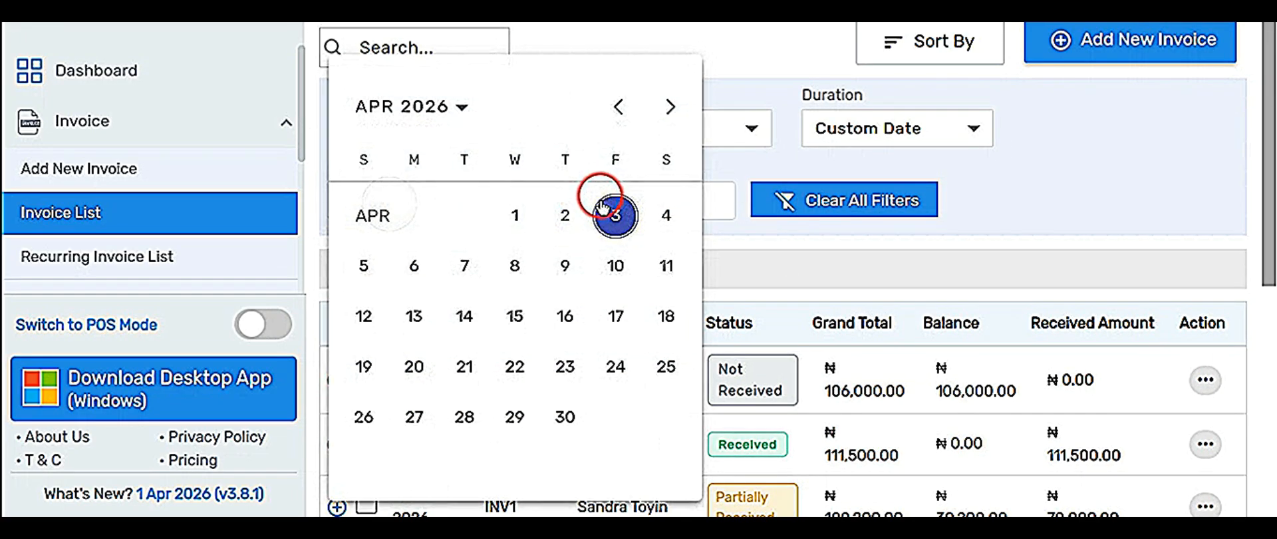
left_click(772, 242)
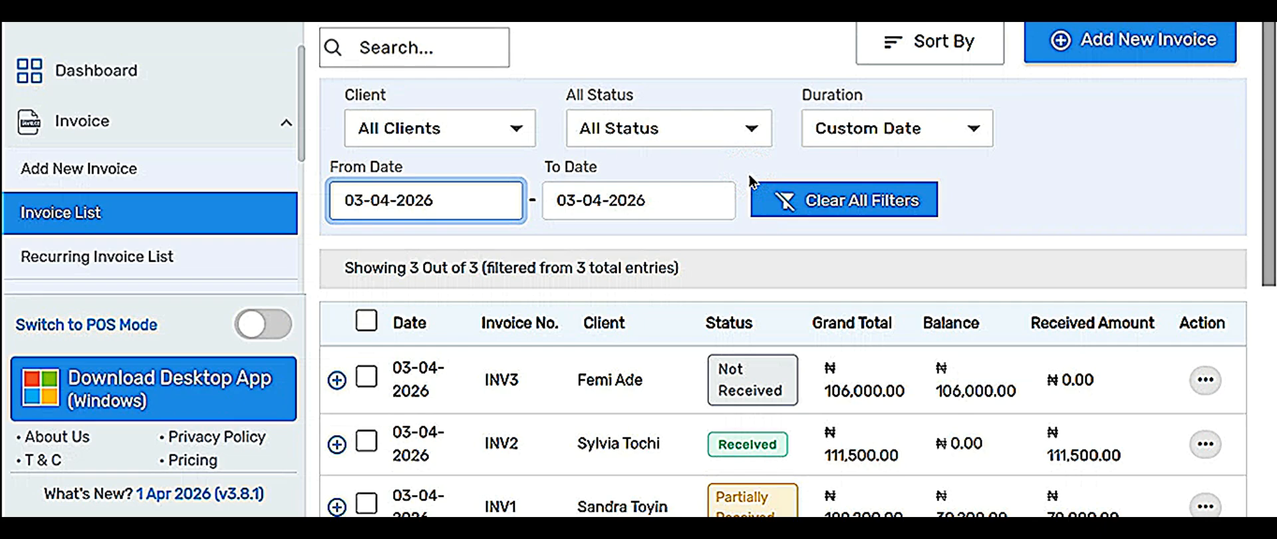
left_click(976, 120)
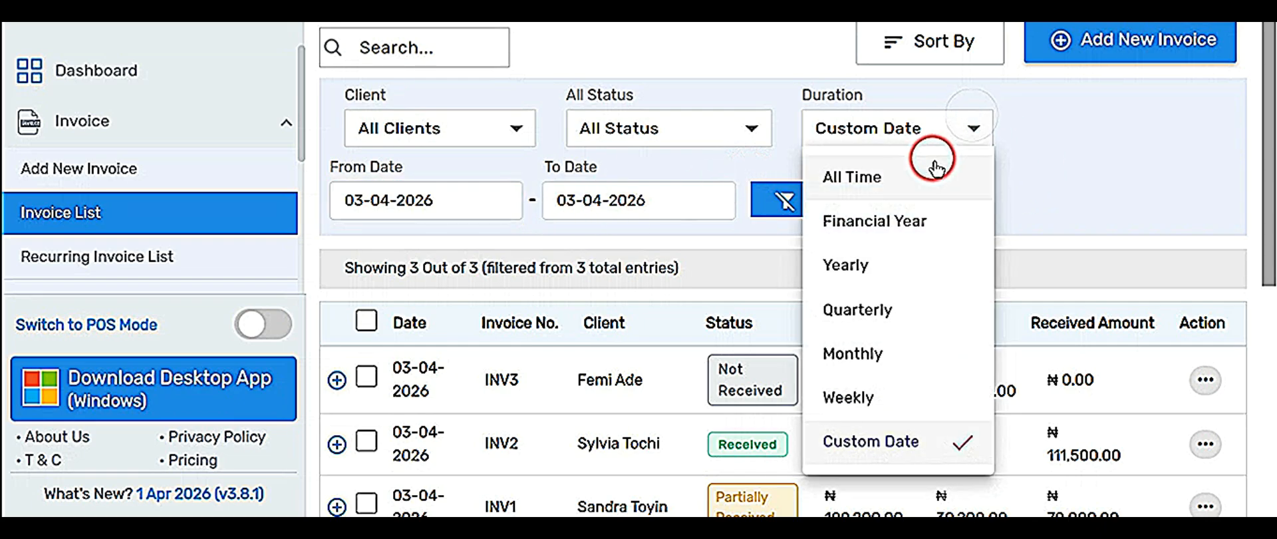
left_click(900, 173)
Filter invoices to INV1's client, then return to the Dashboard.
left_click(350, 127)
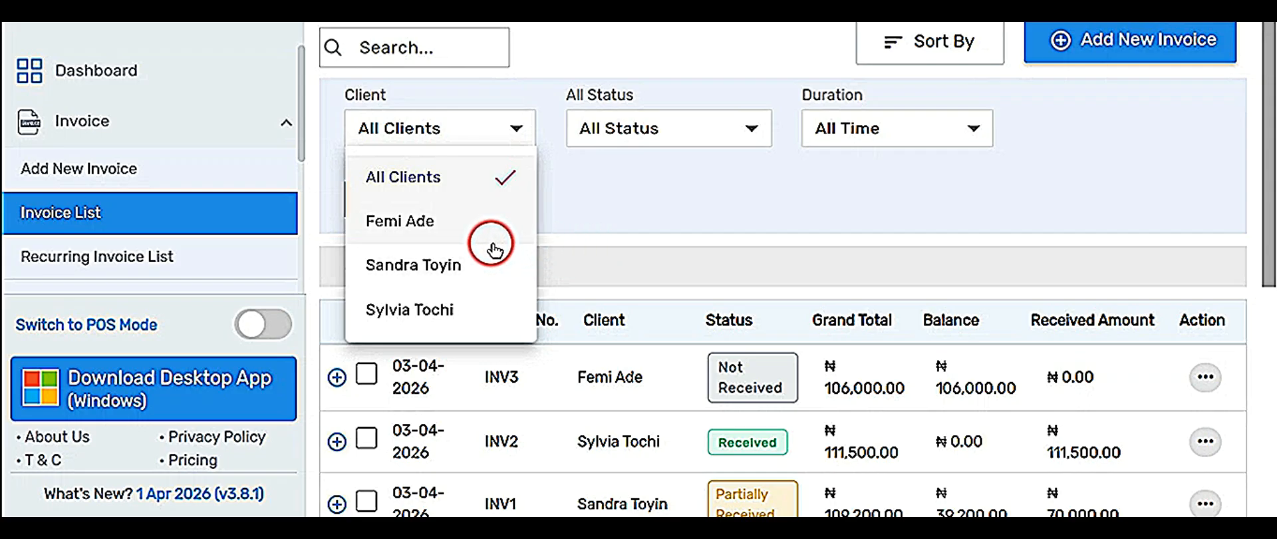
left_click(436, 264)
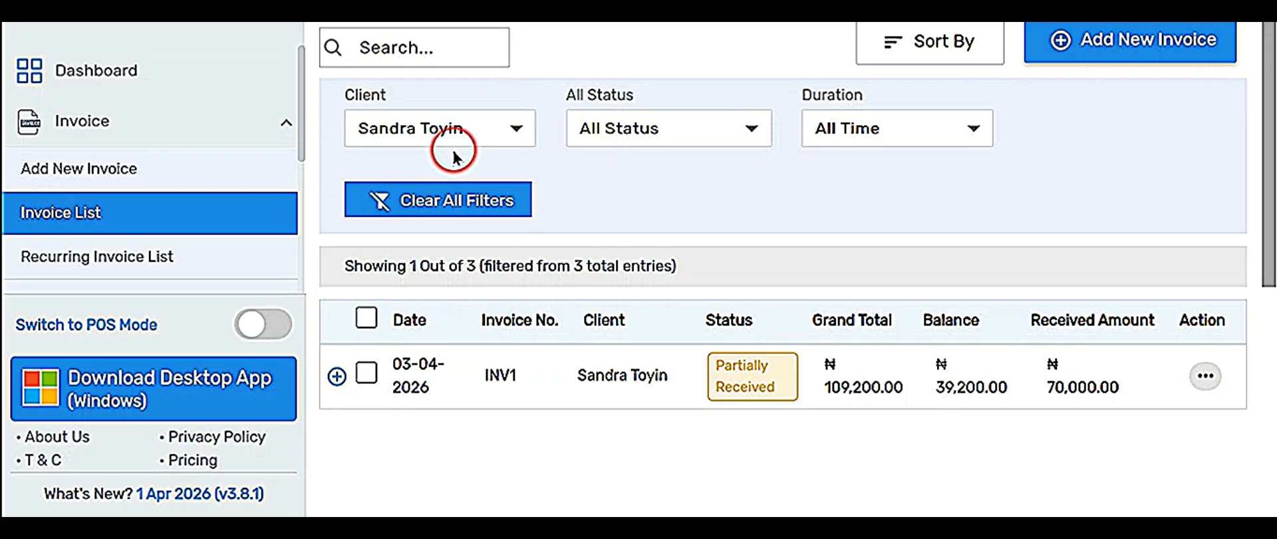
left_click(503, 125)
left_click(604, 177)
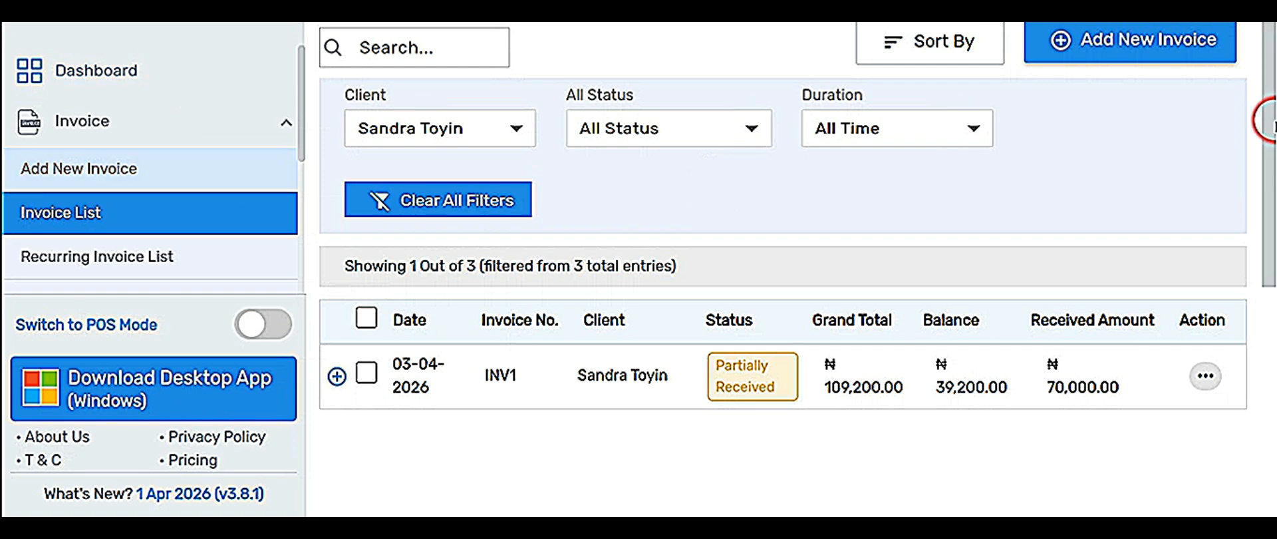
left_click(200, 65)
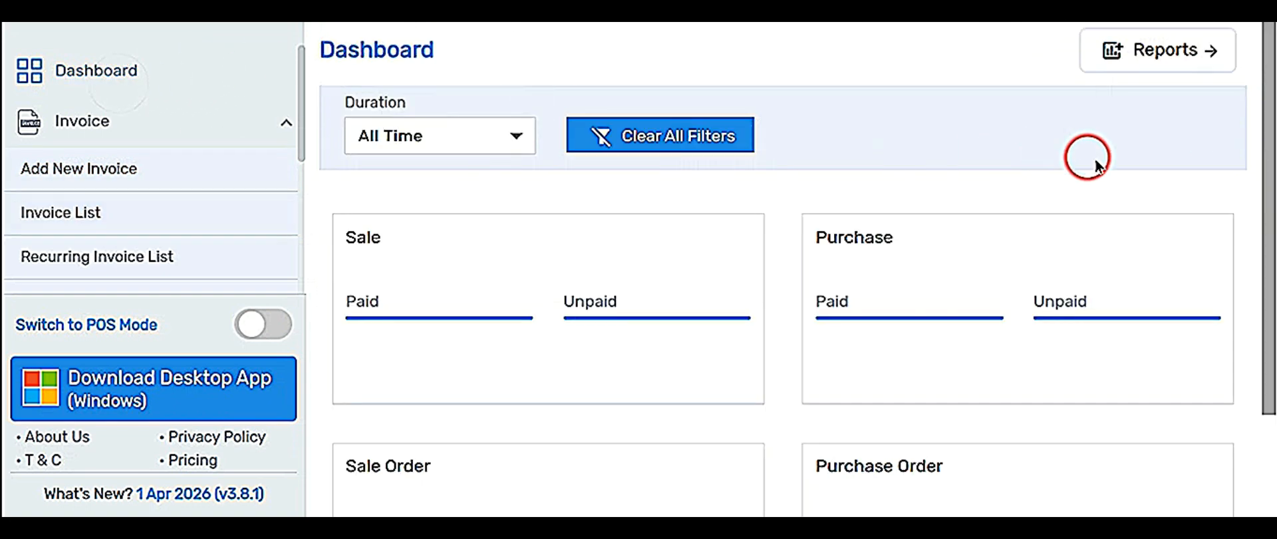
Show INV1's client ledger: ₦109,200.00 sale, ₦70,000.00 received, ₦39,200.00 balance.
left_click(1190, 50)
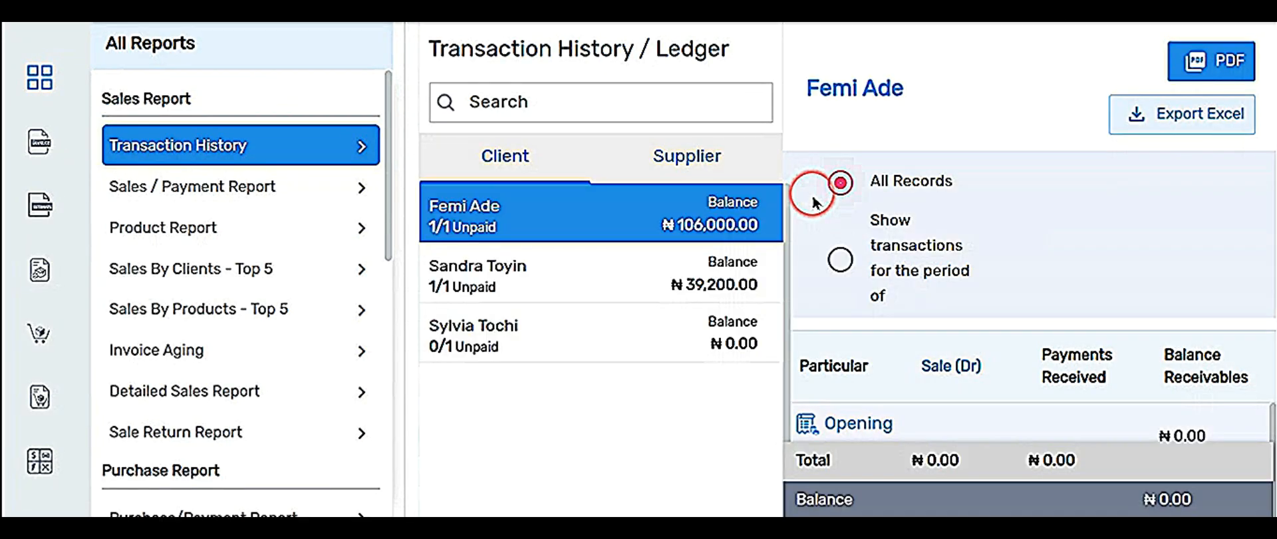
left_click(570, 271)
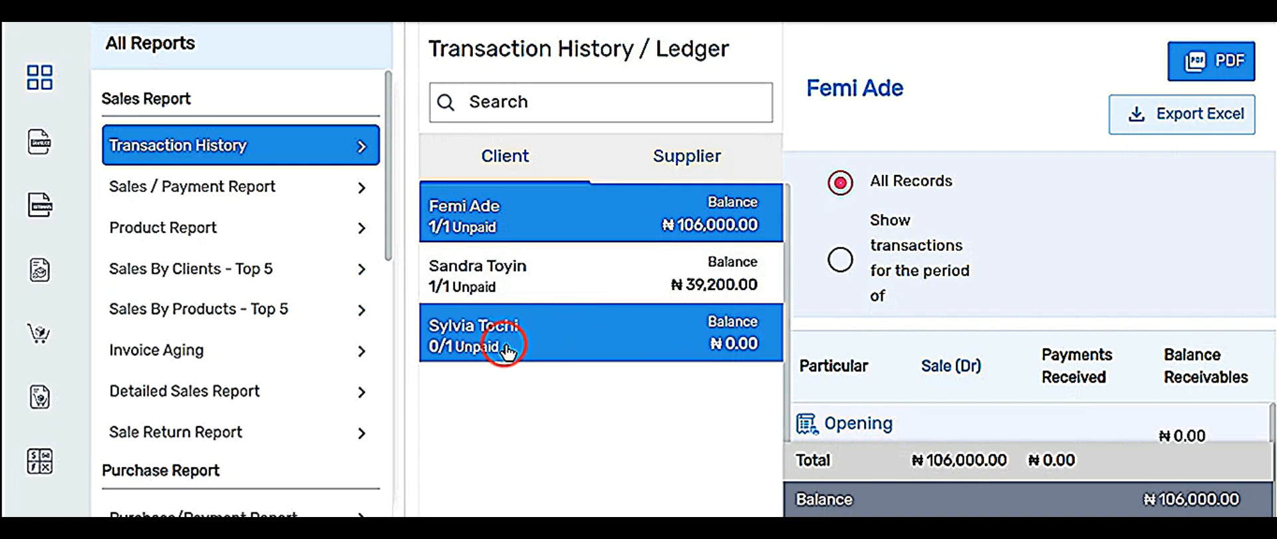
left_click(654, 286)
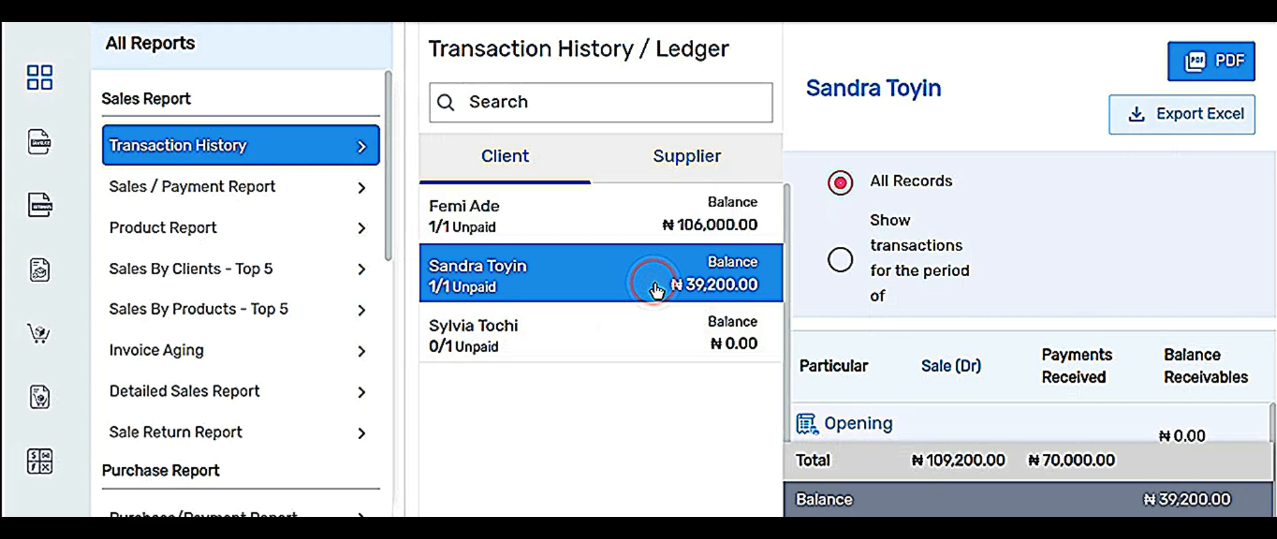
scroll(983, 336, "down", 4)
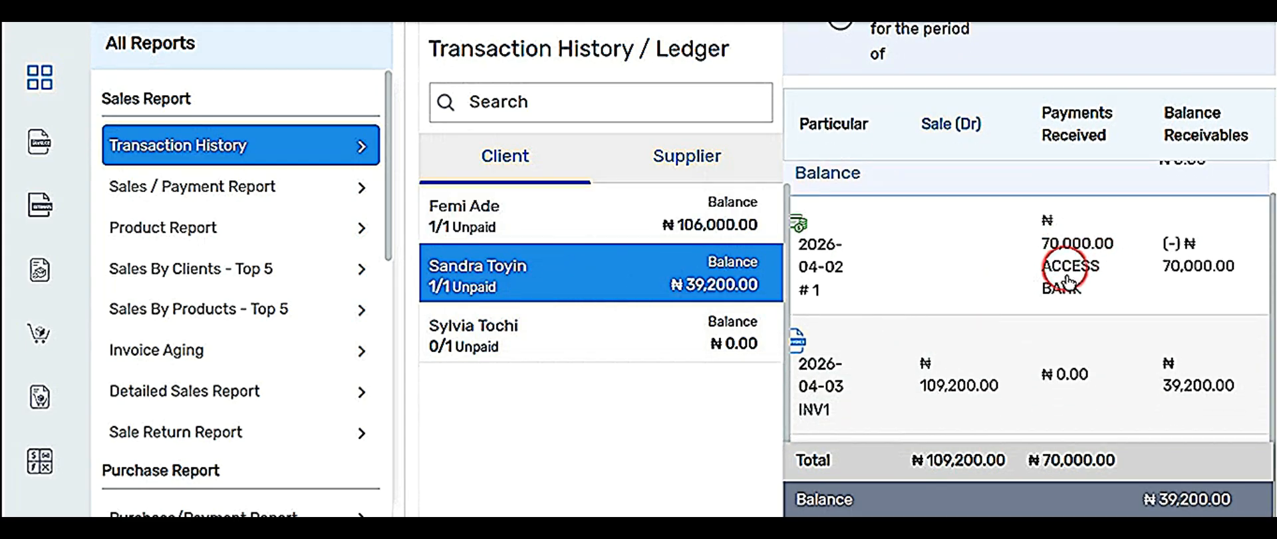
scroll(908, 385, "down", 1)
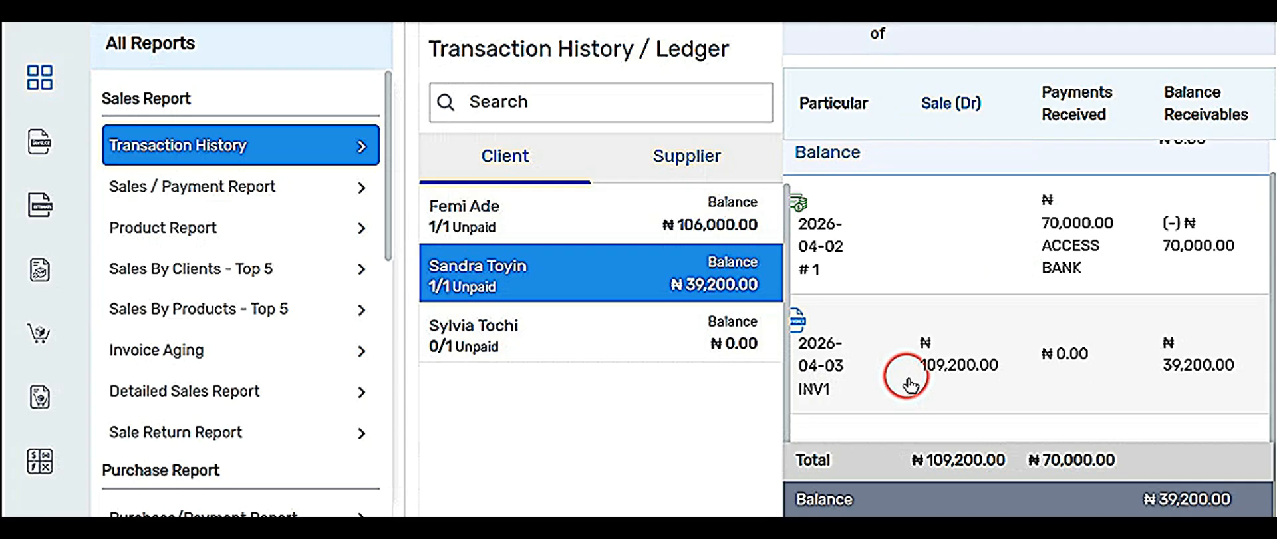
scroll(909, 384, "down", 1, "ctrl")
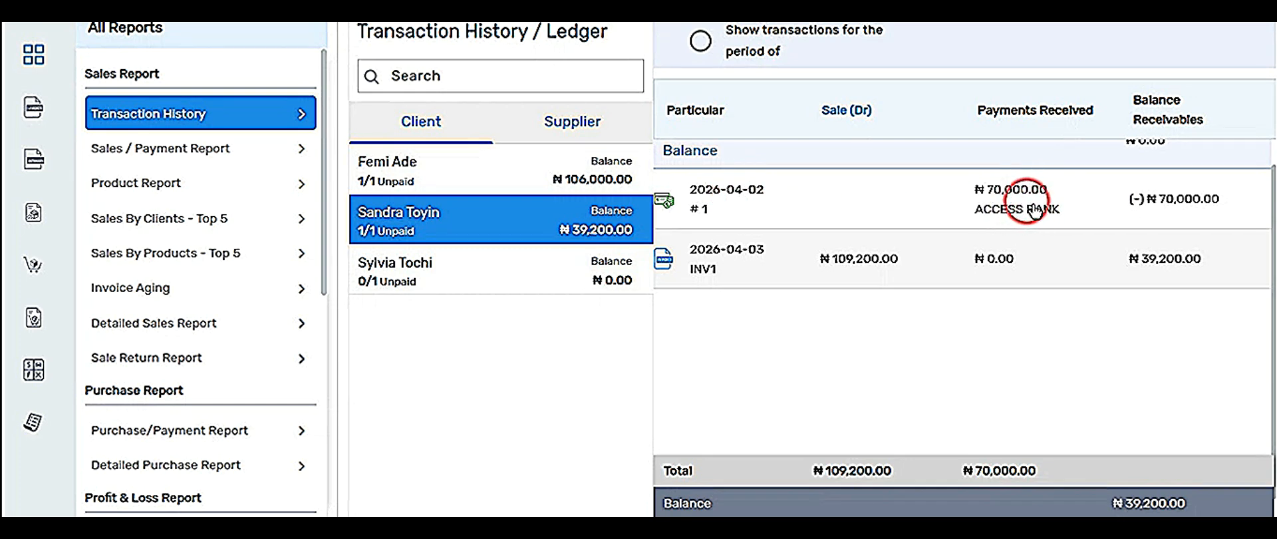
scroll(86, 251, "down", 2)
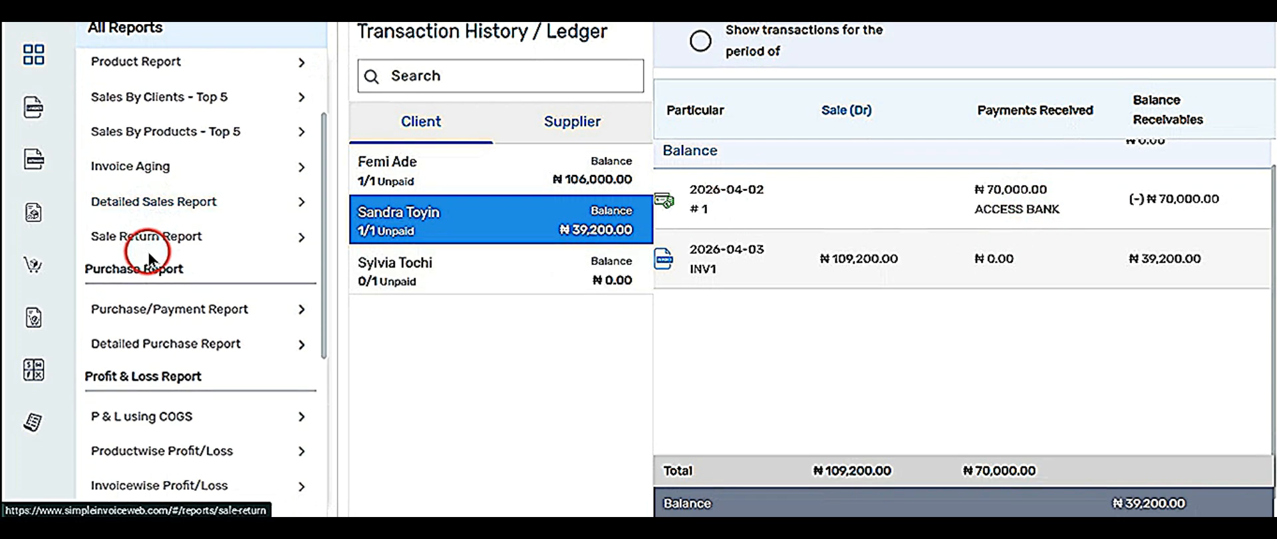
scroll(148, 266, "down", 3)
scroll(160, 254, "up", 5)
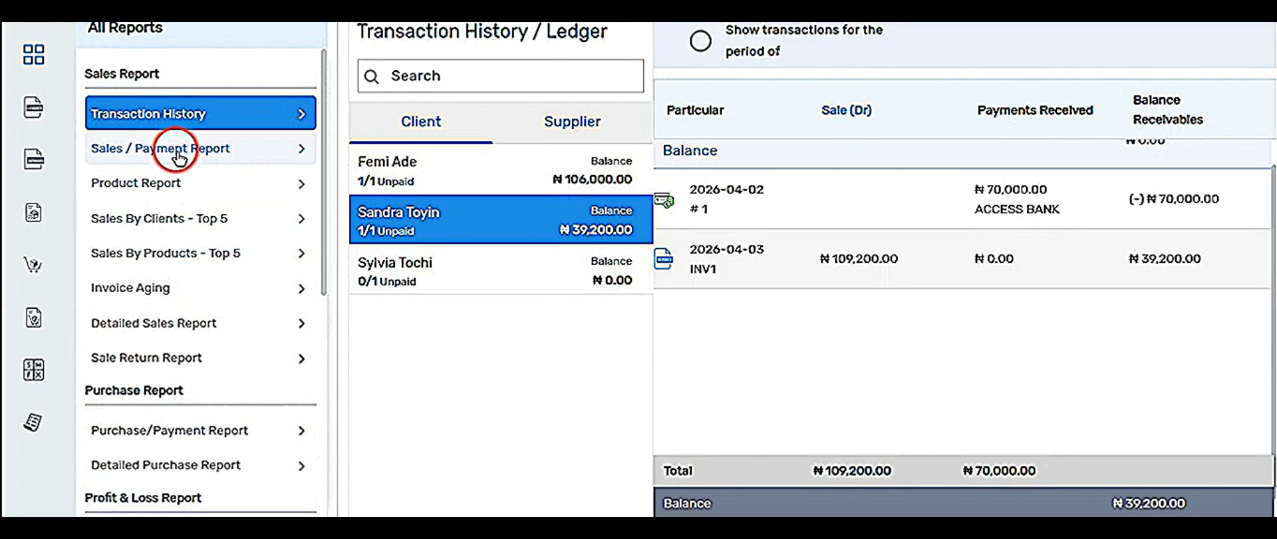
scroll(163, 326, "down", 6)
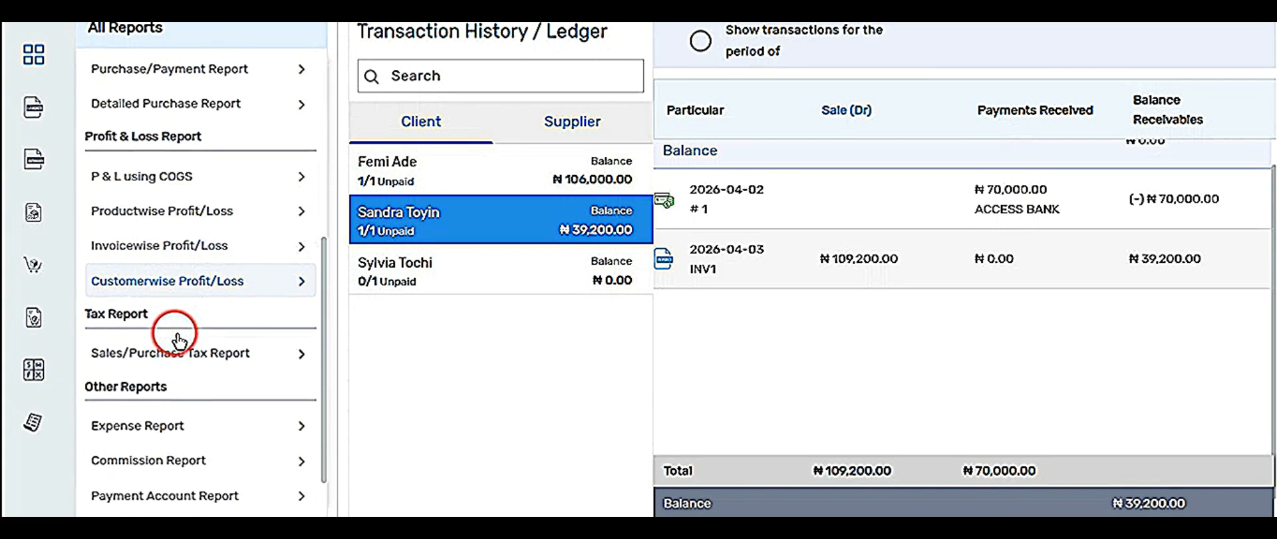
scroll(180, 351, "down", 1)
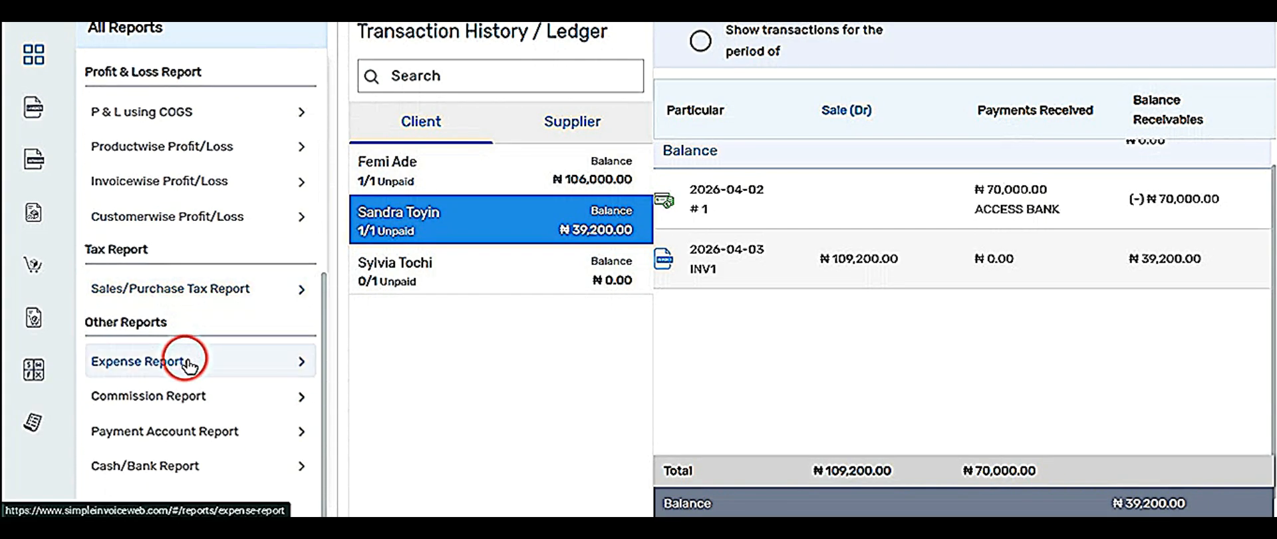
Open the Cash/Bank Report and view the ACCESS BANK account's transactions.
left_click(160, 465)
scroll(712, 317, "down", 1)
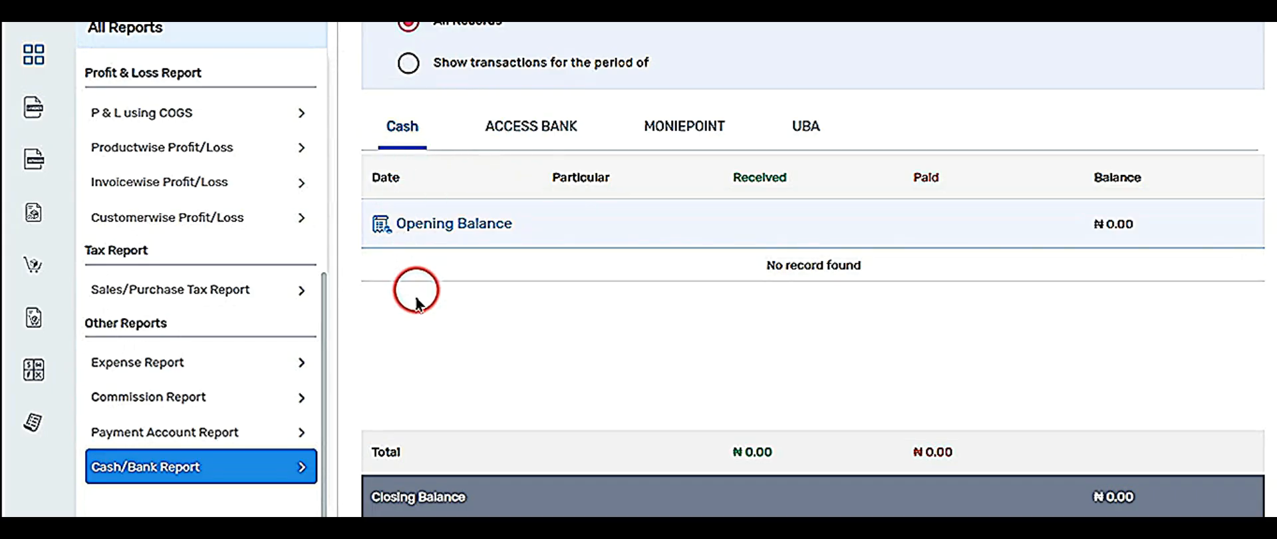
left_click(518, 126)
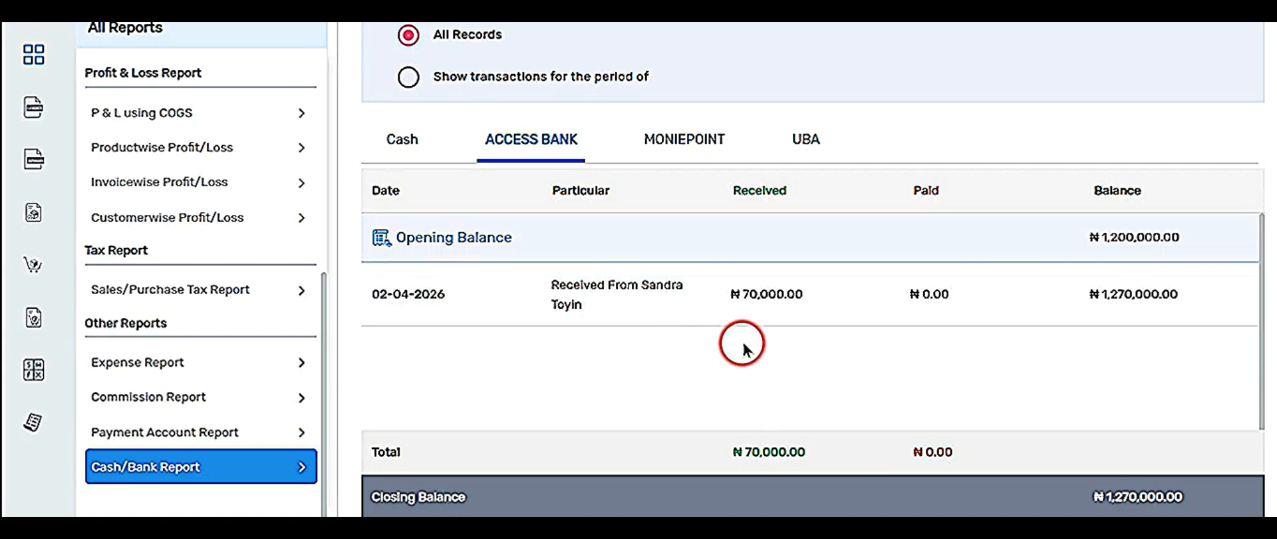
scroll(858, 391, "down", 1)
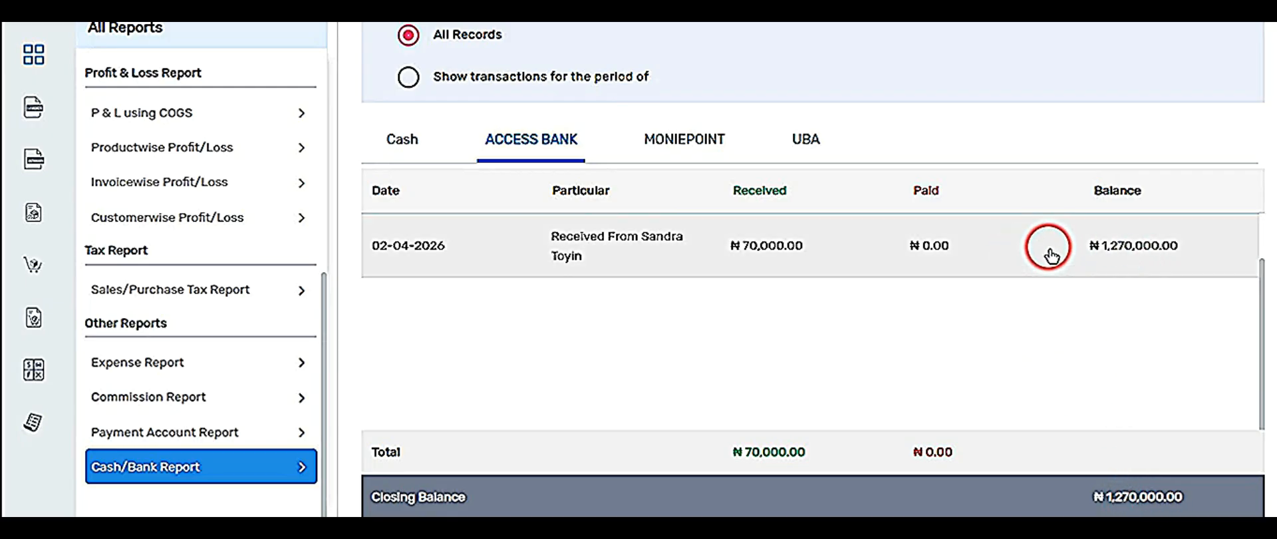
scroll(1129, 293, "up", 1)
scroll(1128, 292, "up", 1)
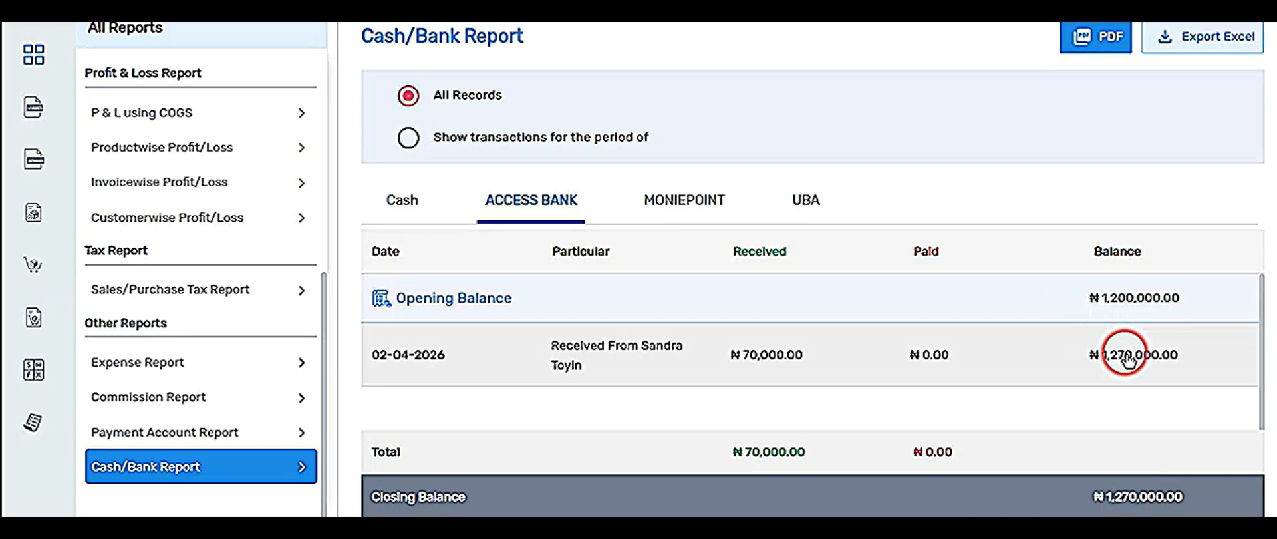
scroll(1124, 359, "down", 1)
scroll(915, 417, "up", 1)
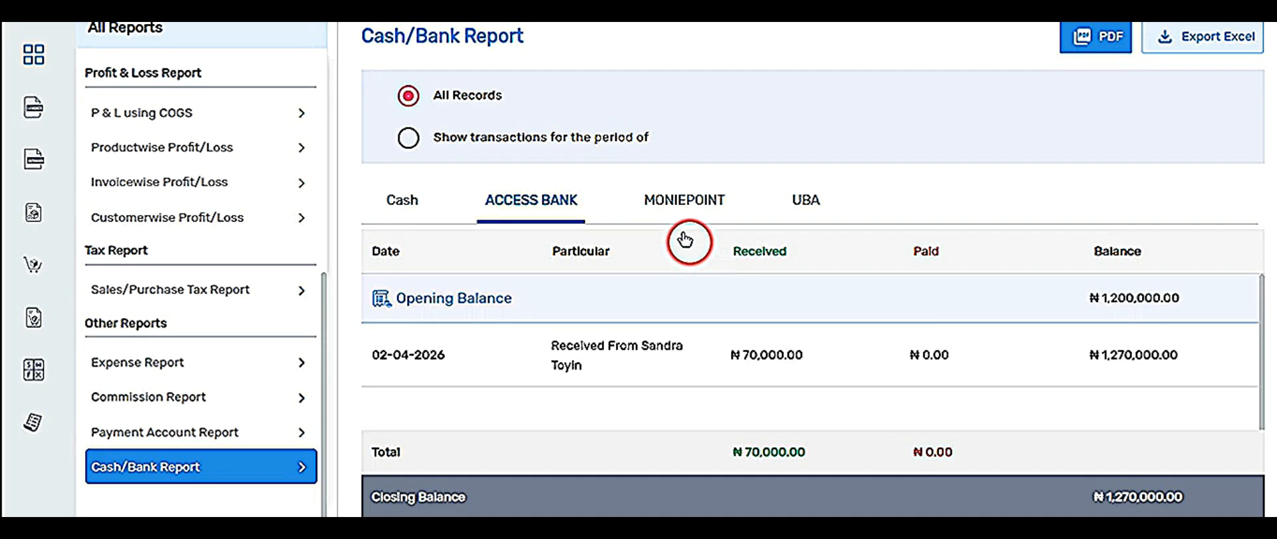
Check MONIEPOINT and UBA, then return to ACCESS BANK closing at ₦1,270,000.00.
left_click(674, 205)
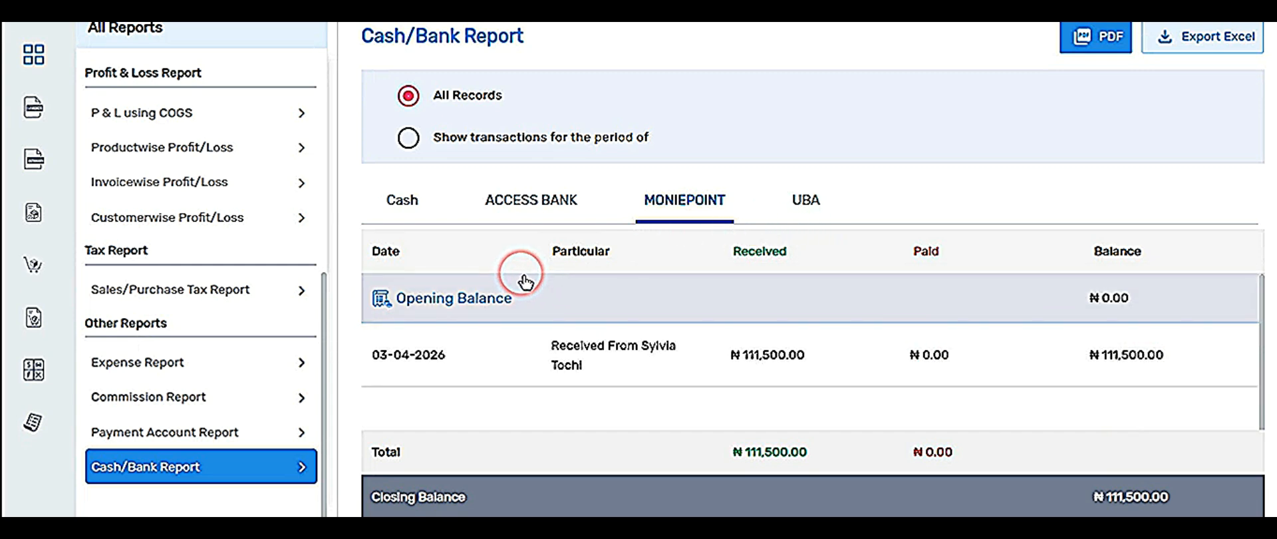
scroll(525, 281, "down", 1)
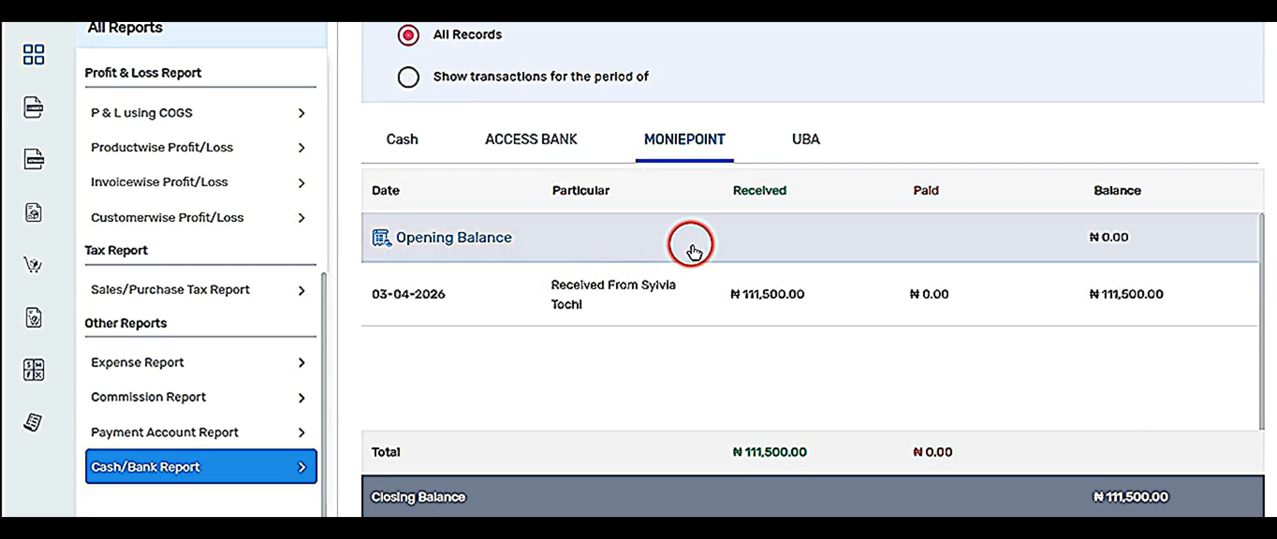
left_click(798, 136)
left_click(528, 133)
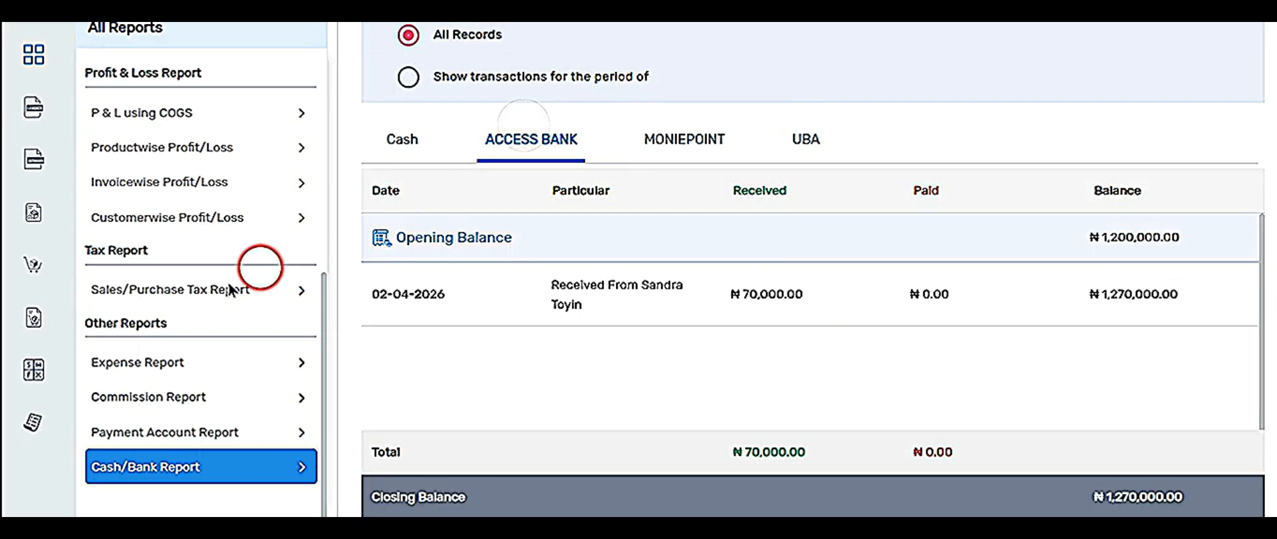
scroll(113, 332, "up", 6)
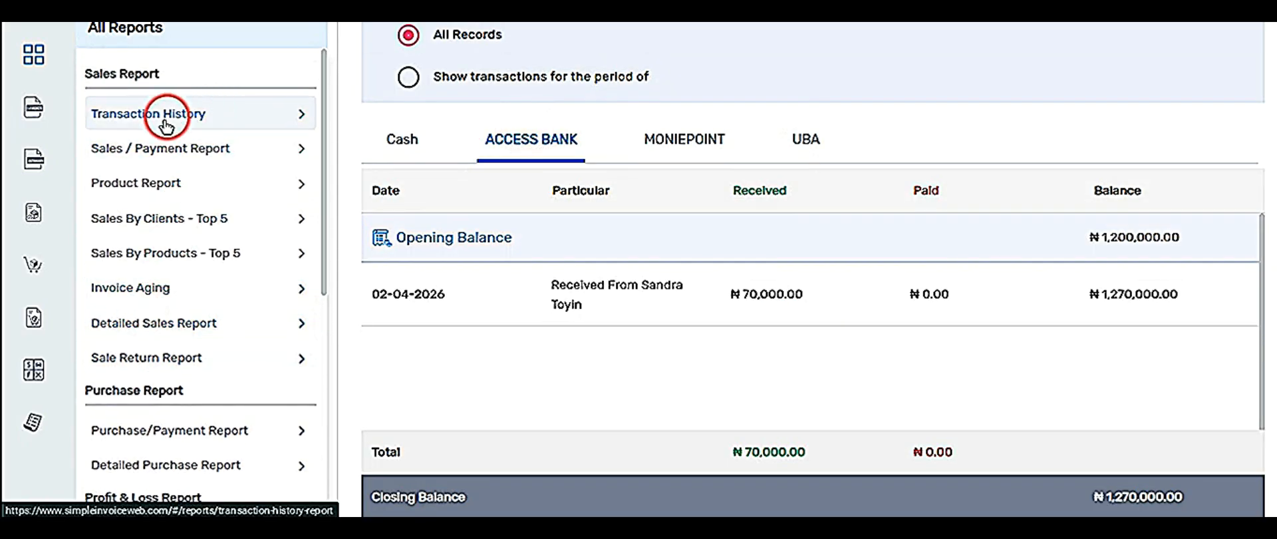
Open the Product Report and try Weekly, Daily, then Monthly grouping for Apr 2026.
left_click(180, 186)
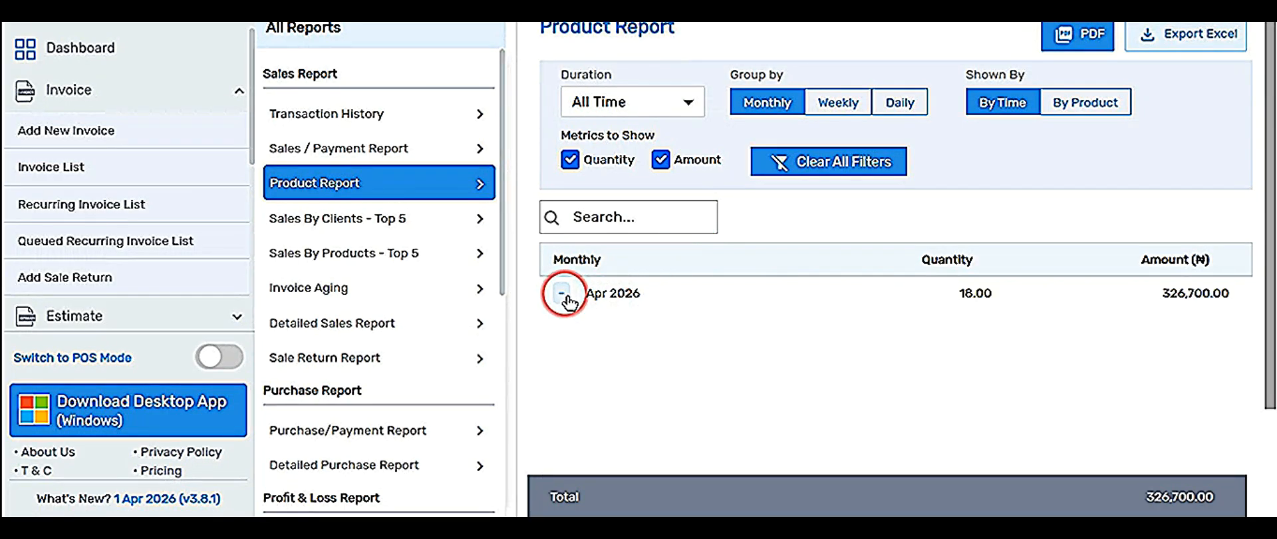
scroll(614, 329, "down", 1)
scroll(611, 316, "up", 1)
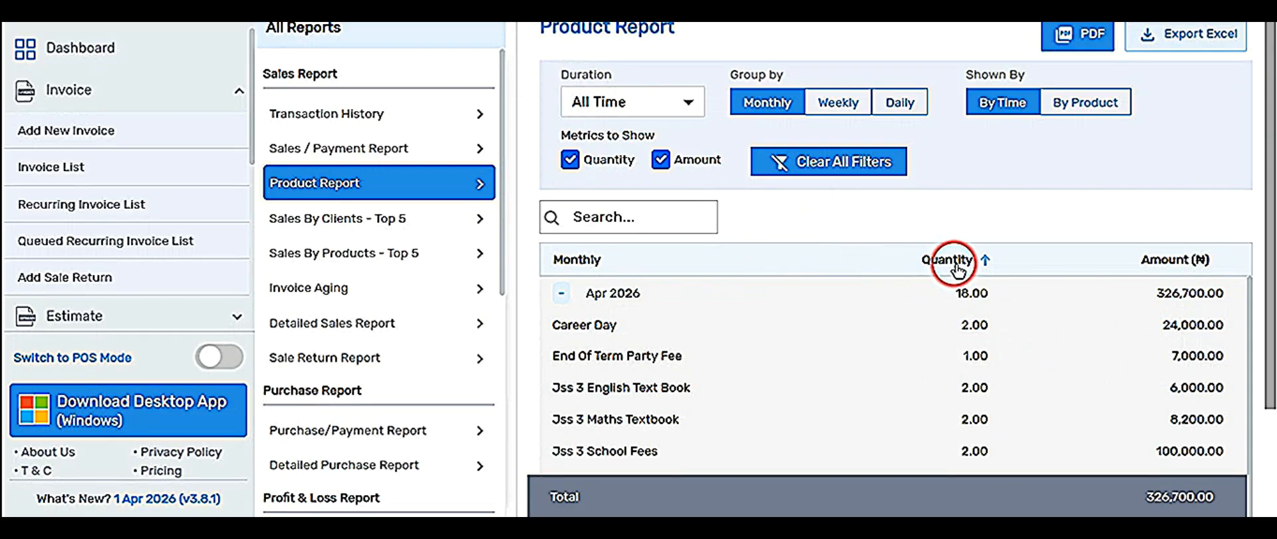
left_click(828, 110)
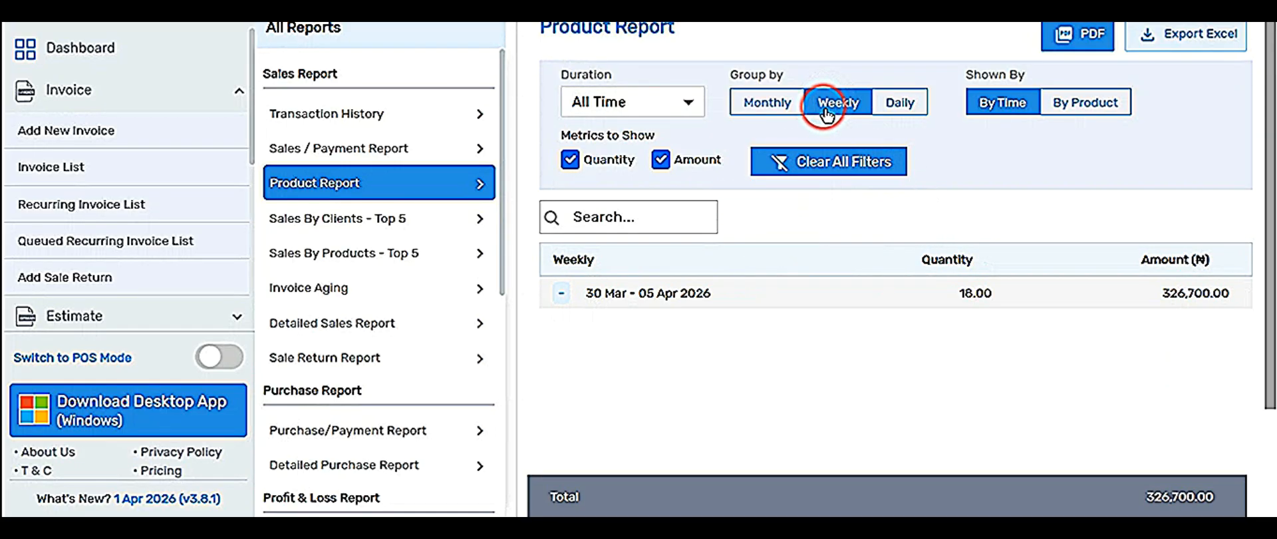
left_click(898, 105)
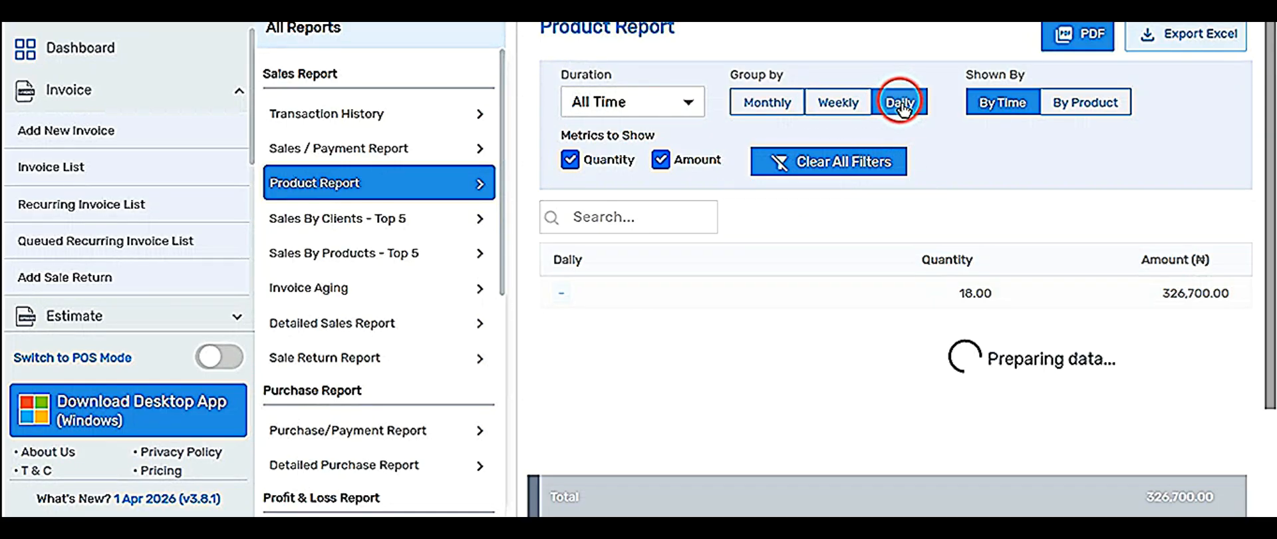
left_click(761, 107)
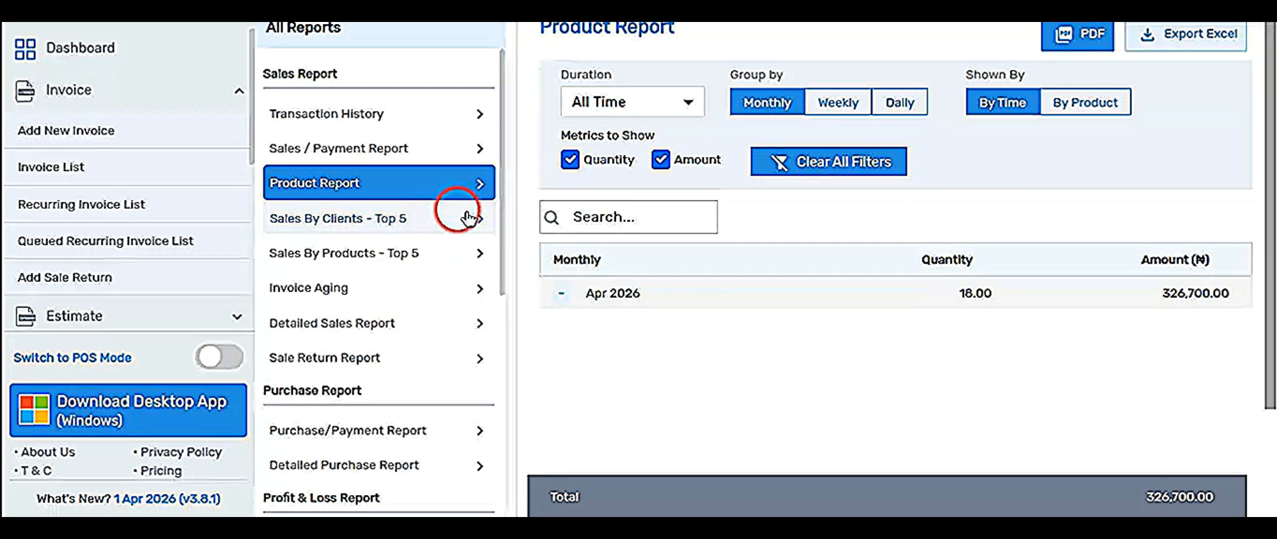
View Top 5 client and product sales, then Invoice Aging showing ₦145,200.00 normal due.
left_click(336, 226)
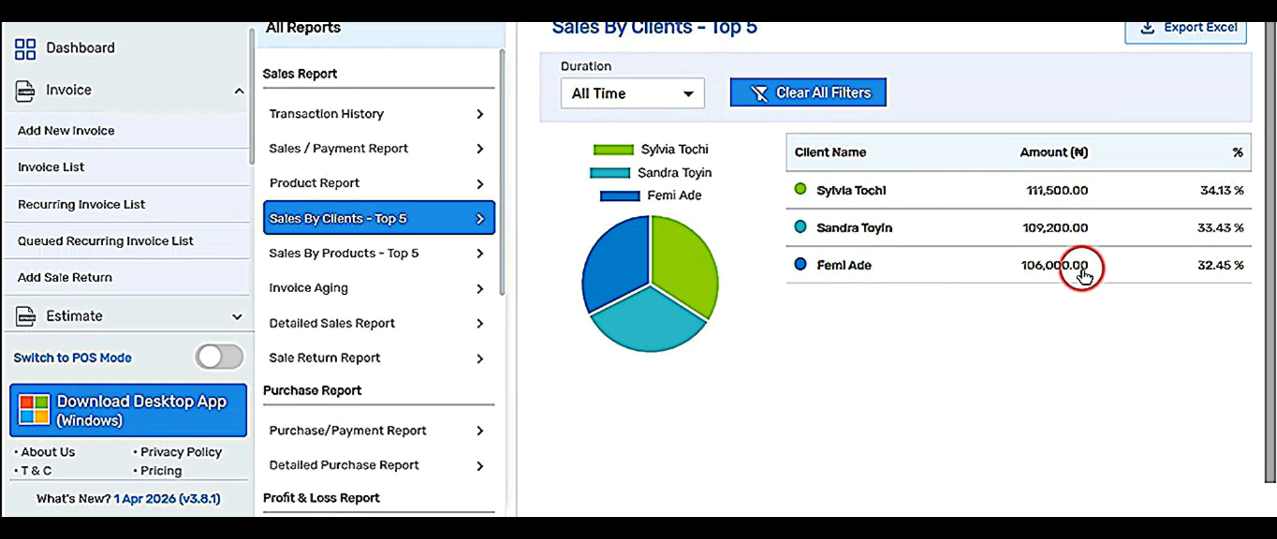
left_click(293, 251)
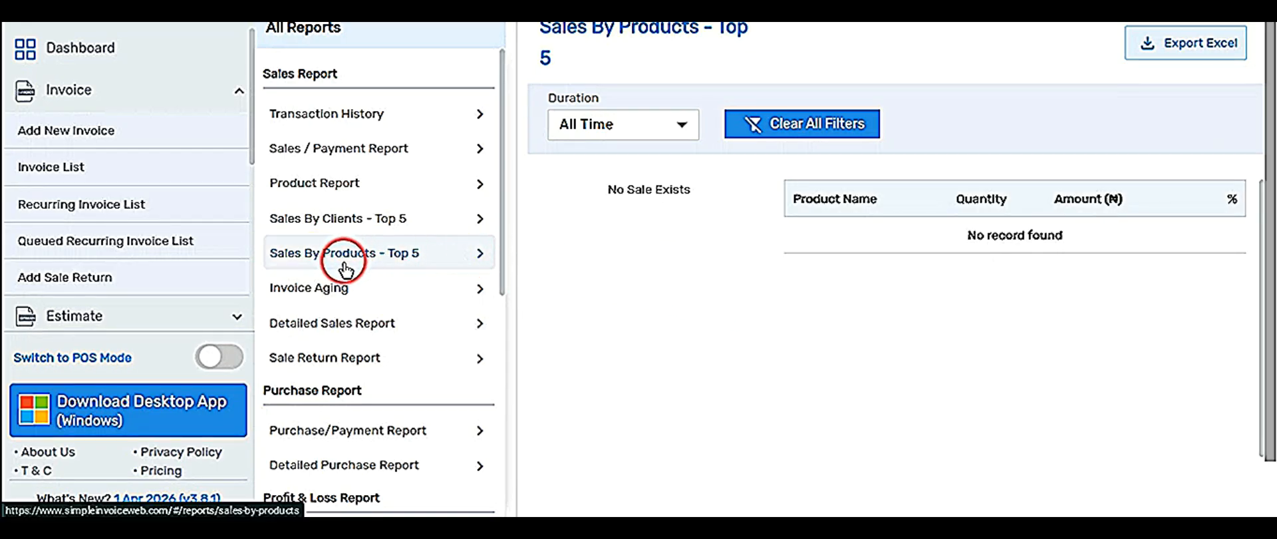
left_click(327, 296)
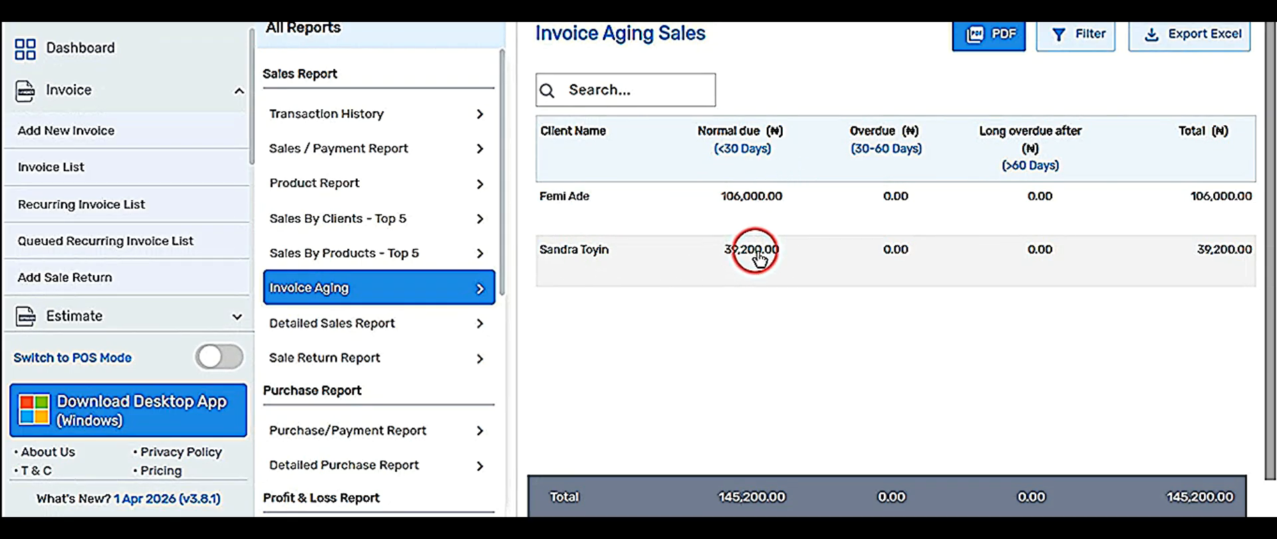
scroll(348, 327, "down", 1)
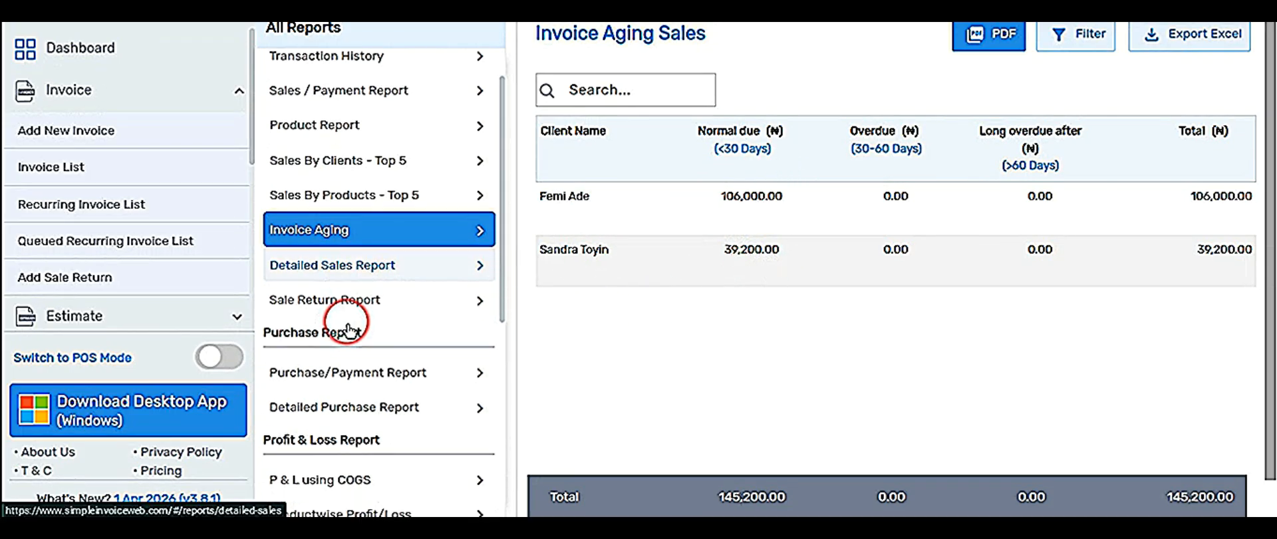
scroll(351, 323, "down", 2)
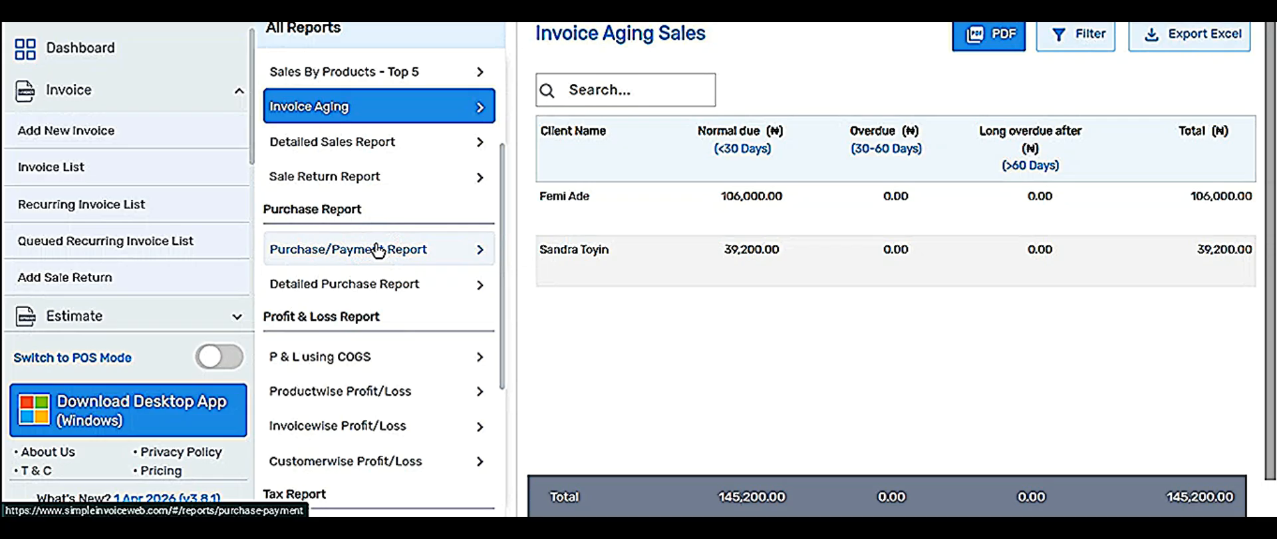
scroll(377, 250, "down", 2)
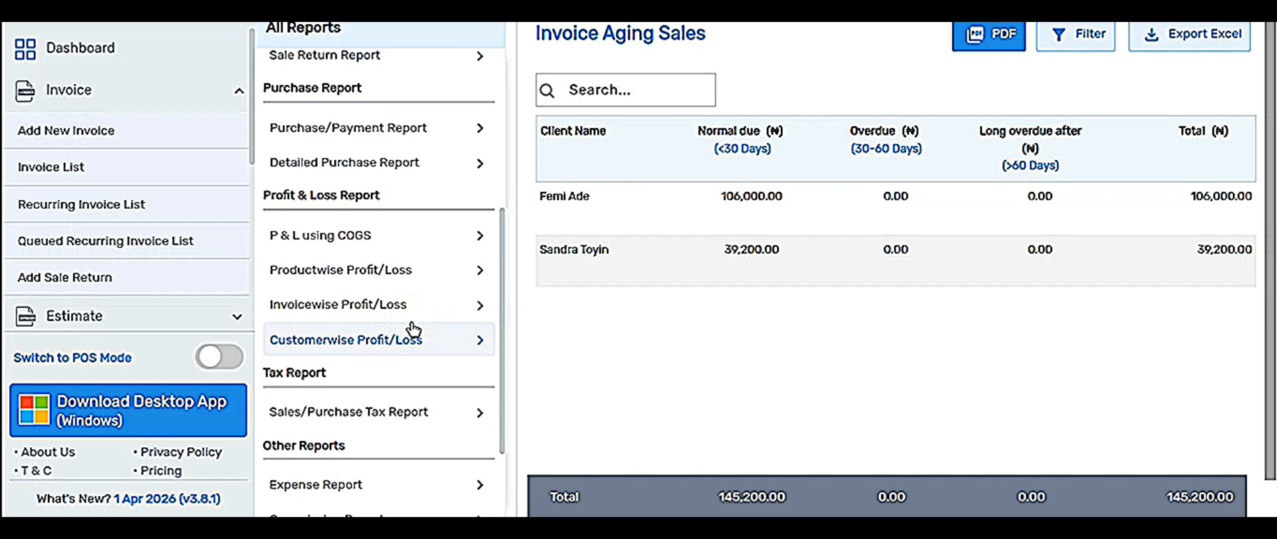
scroll(359, 335, "down", 1)
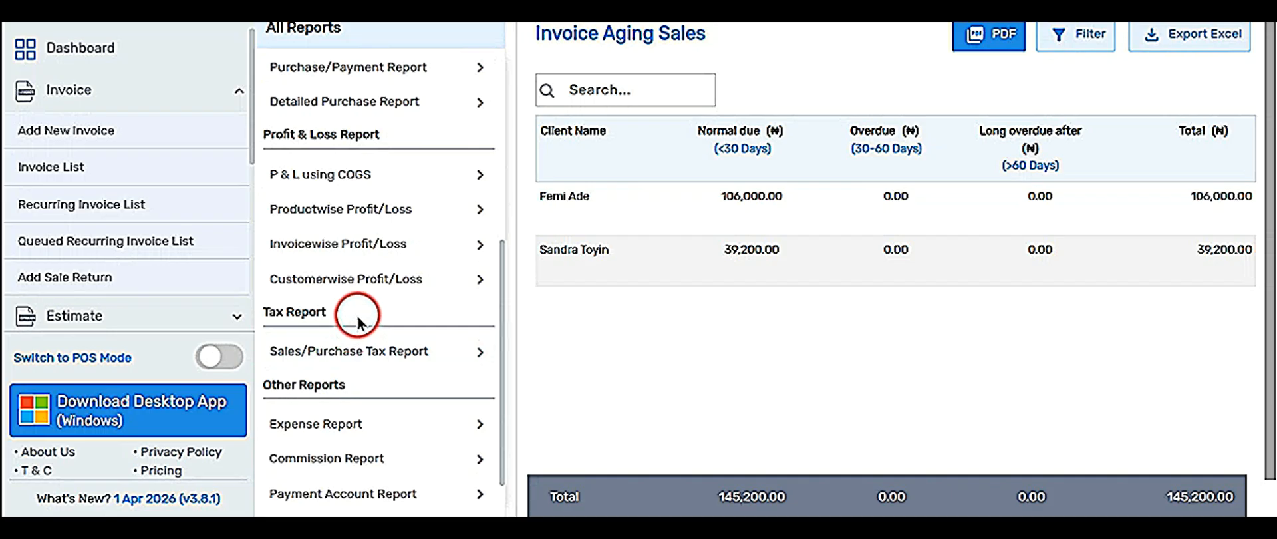
scroll(392, 289, "down", 1)
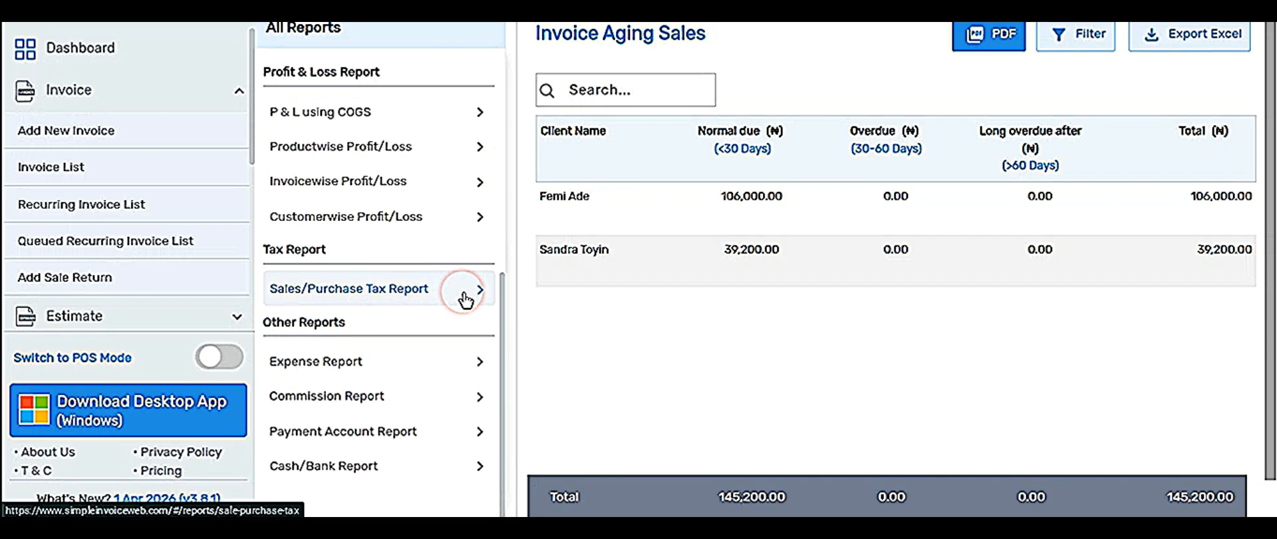
left_click(324, 361)
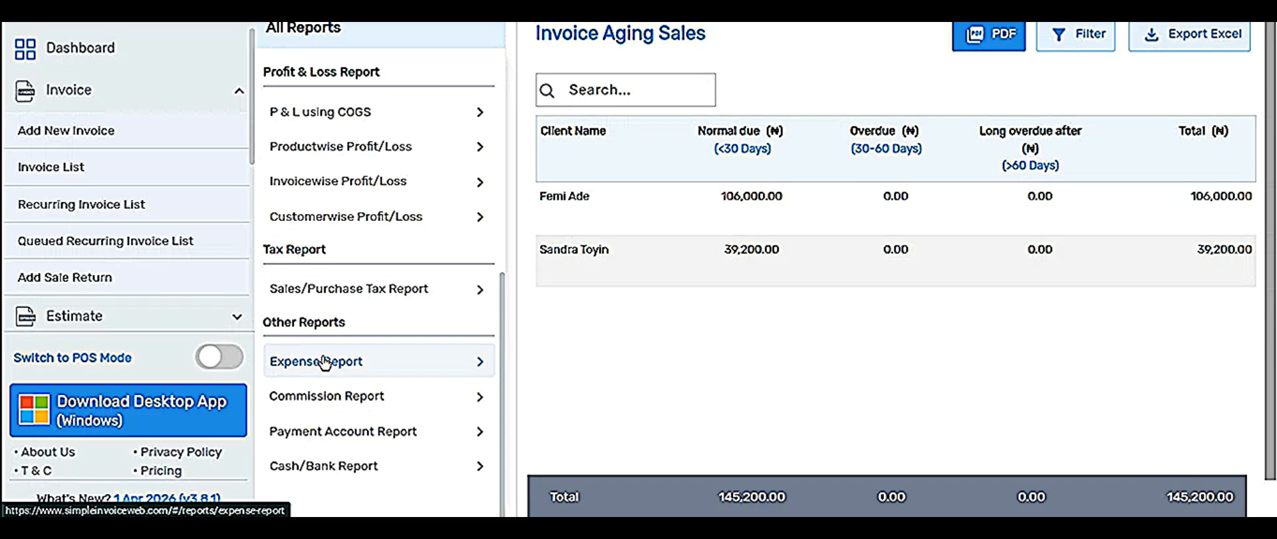
left_click(324, 400)
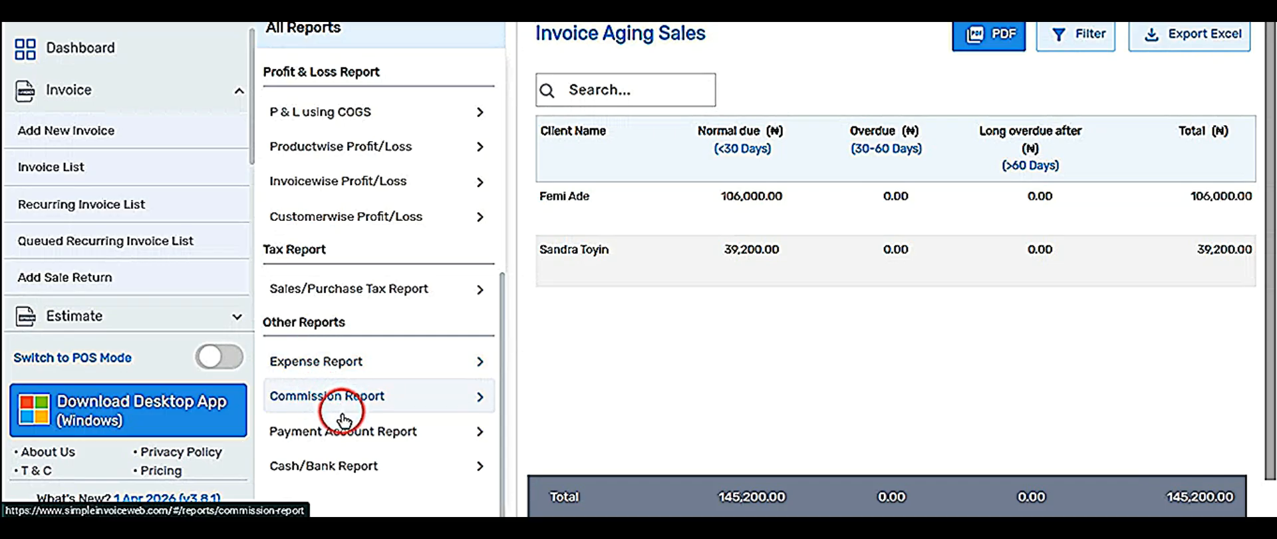
scroll(354, 446, "down", 1)
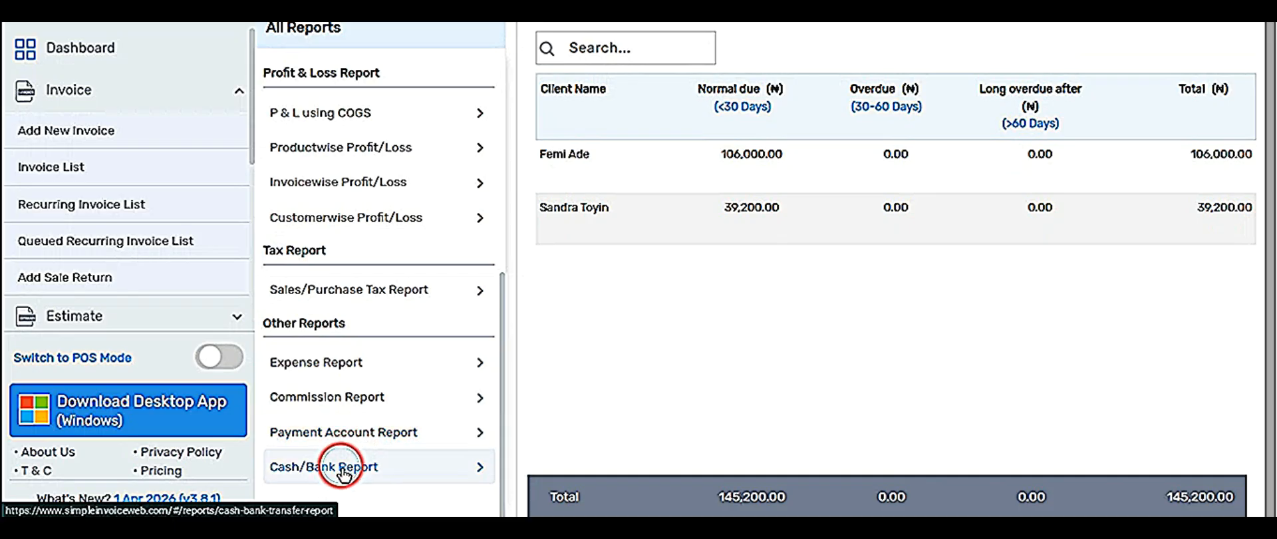
Reopen the Cash/Bank Report to see the Cash account at ₦0.00 with no records.
left_click(344, 472)
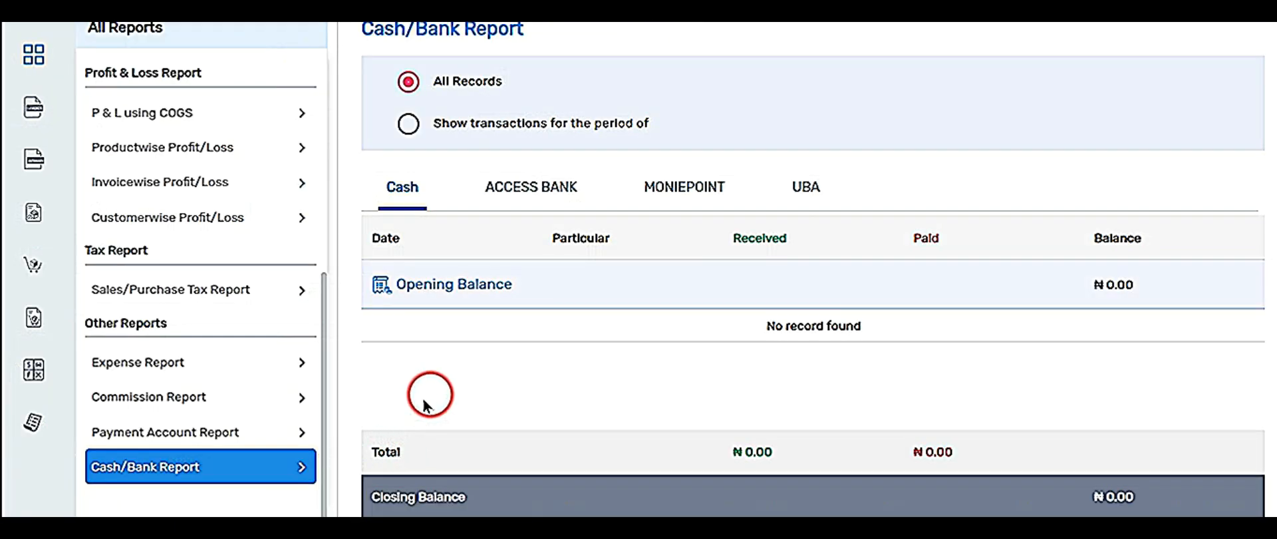